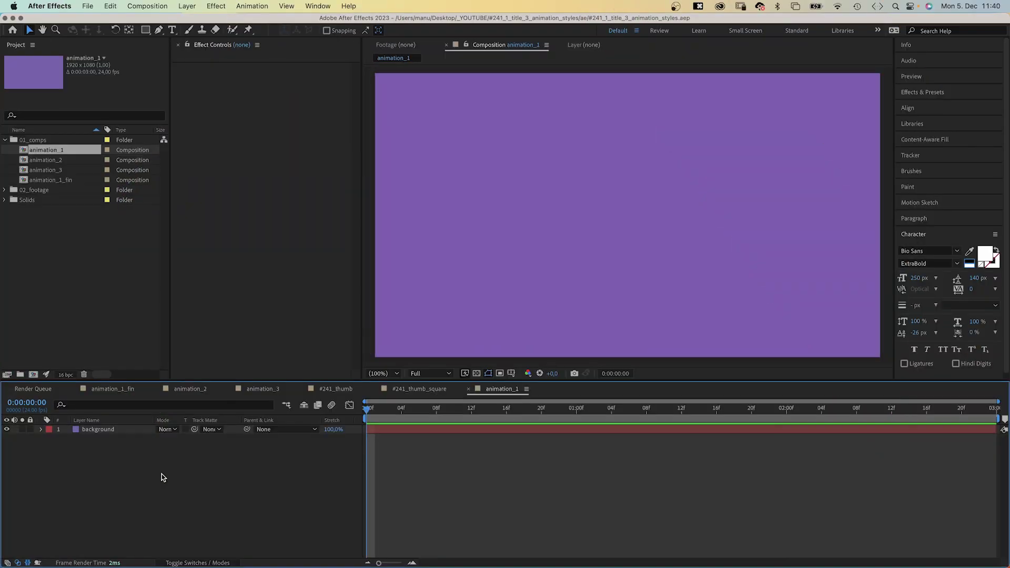
- Add a text layer reading CREATIVE to the animation_1 composition
click(100, 430)
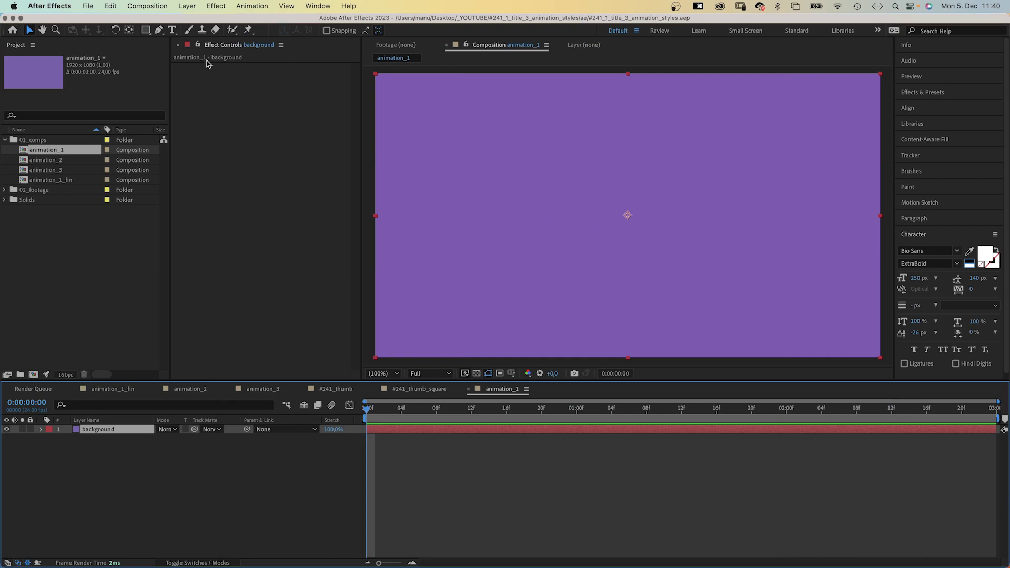
click(173, 31)
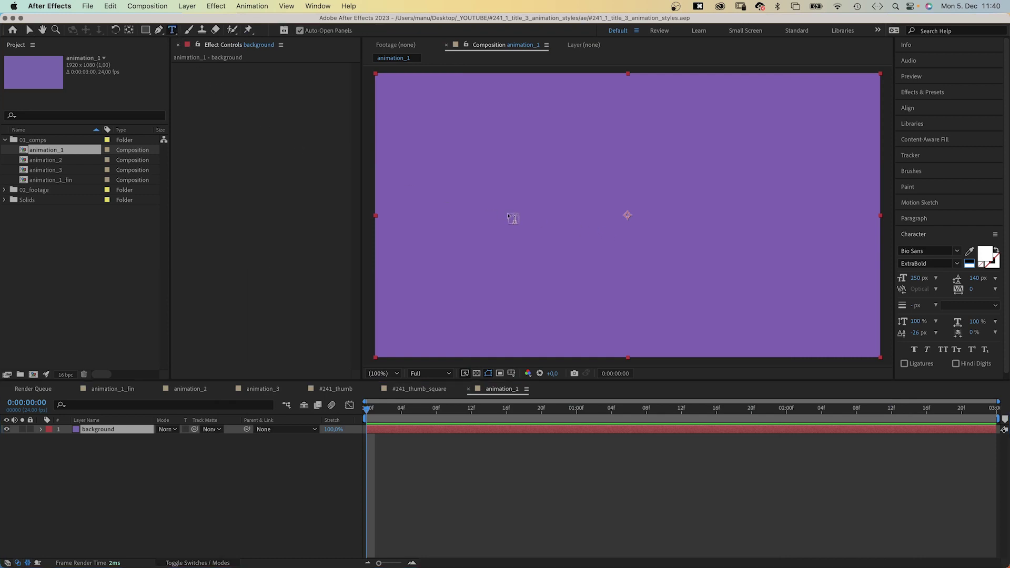
click(509, 247)
text(CREATIV)
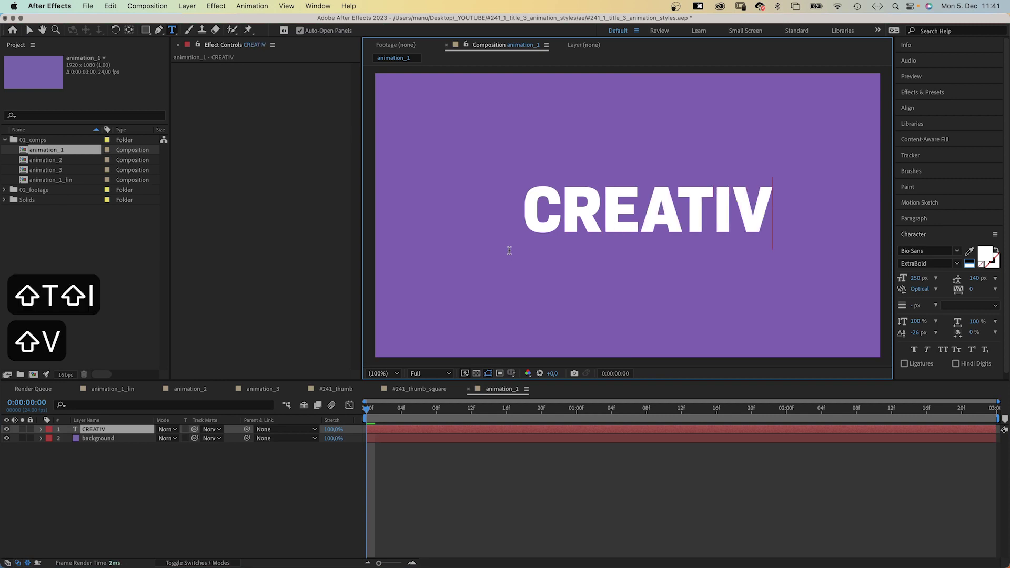
text(E)
click(30, 31)
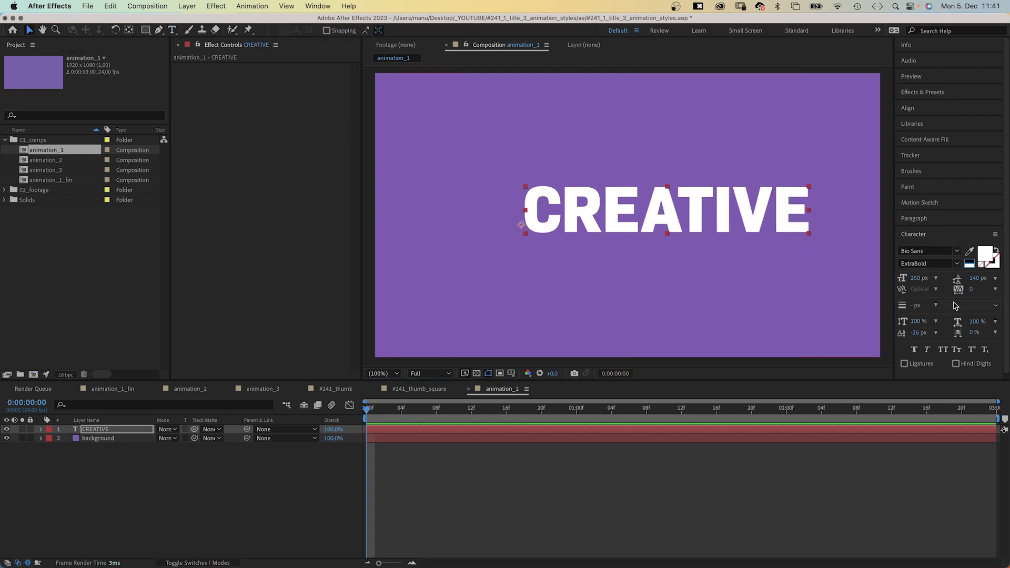
- Set the CREATIVE text's tracking to 50 and center it horizontally and vertically in the composition
click(972, 293)
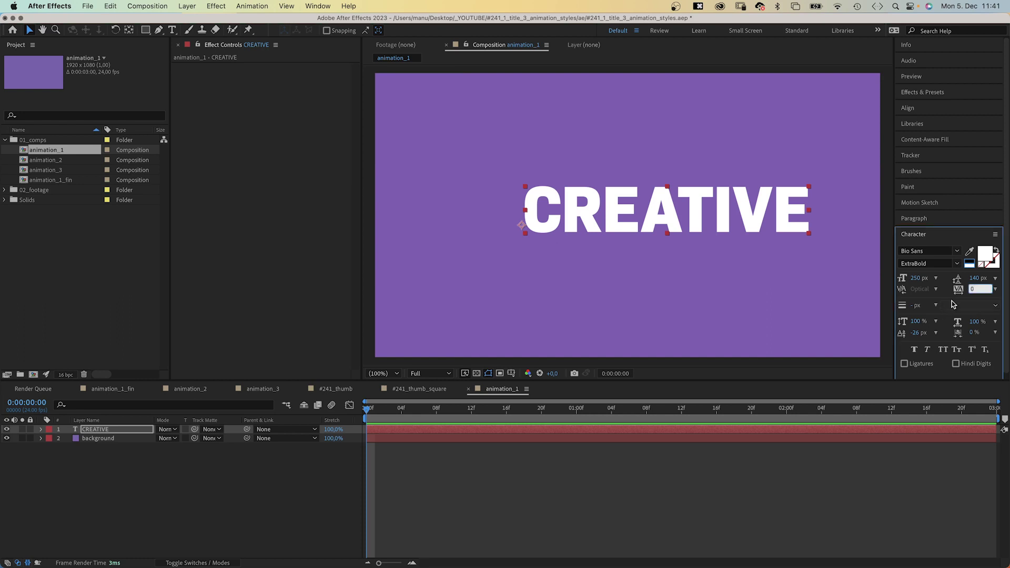
text(50)
key(Return)
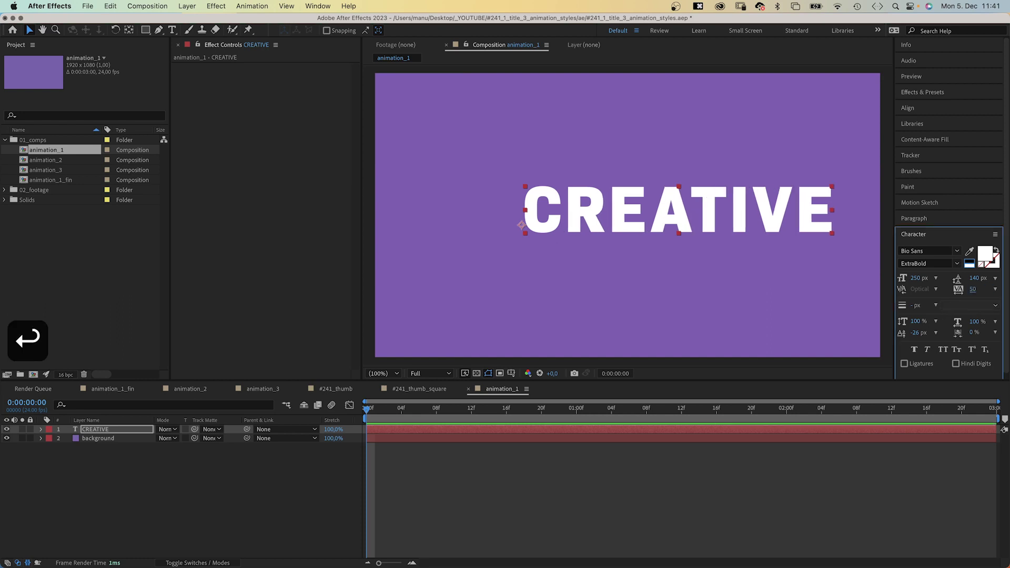
click(925, 110)
click(924, 134)
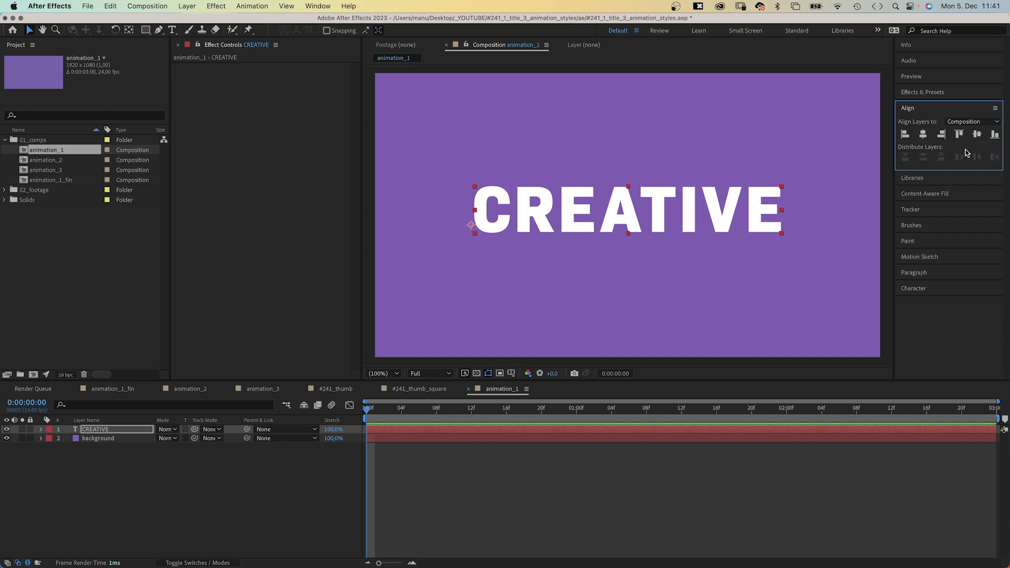
click(978, 135)
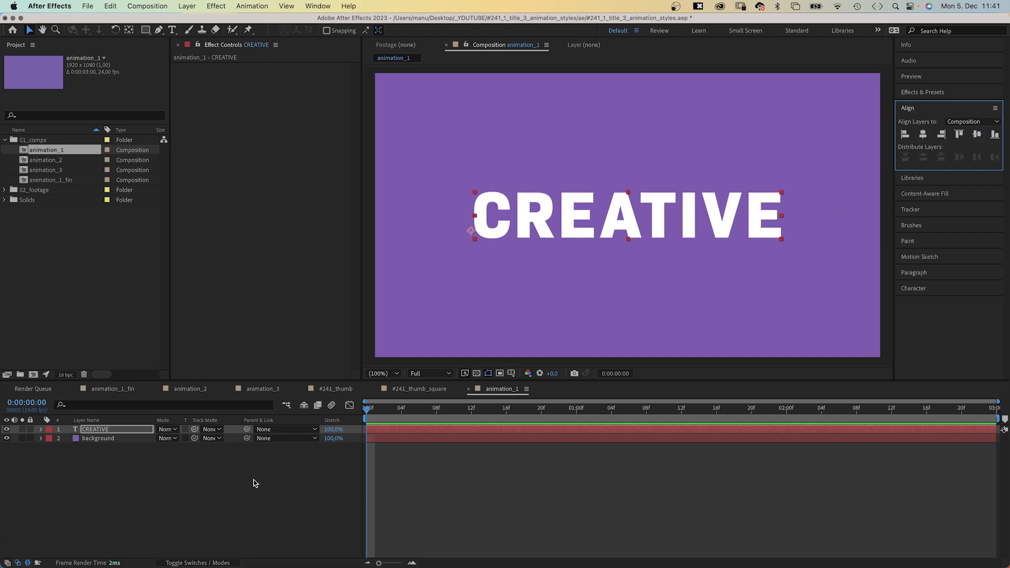
- With no layer selected, set up the Pen tool with no fill and a 60 px stroke
click(173, 491)
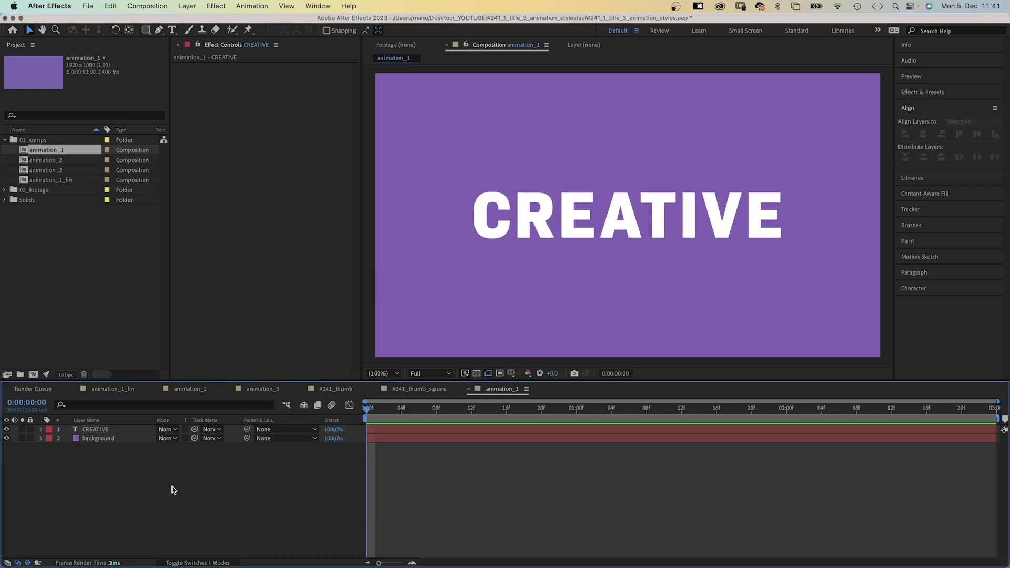
click(159, 30)
click(319, 31)
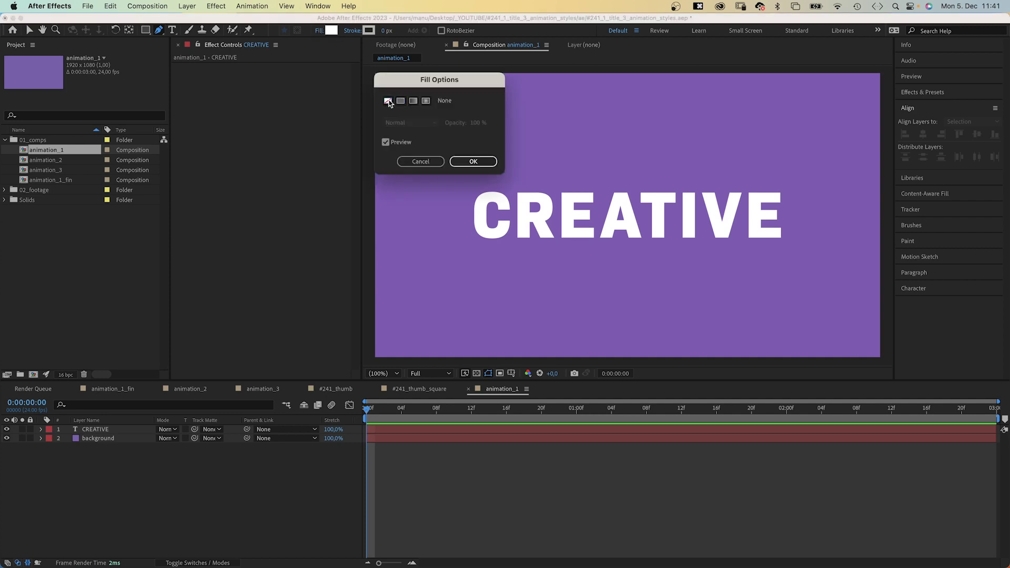
click(473, 161)
click(383, 32)
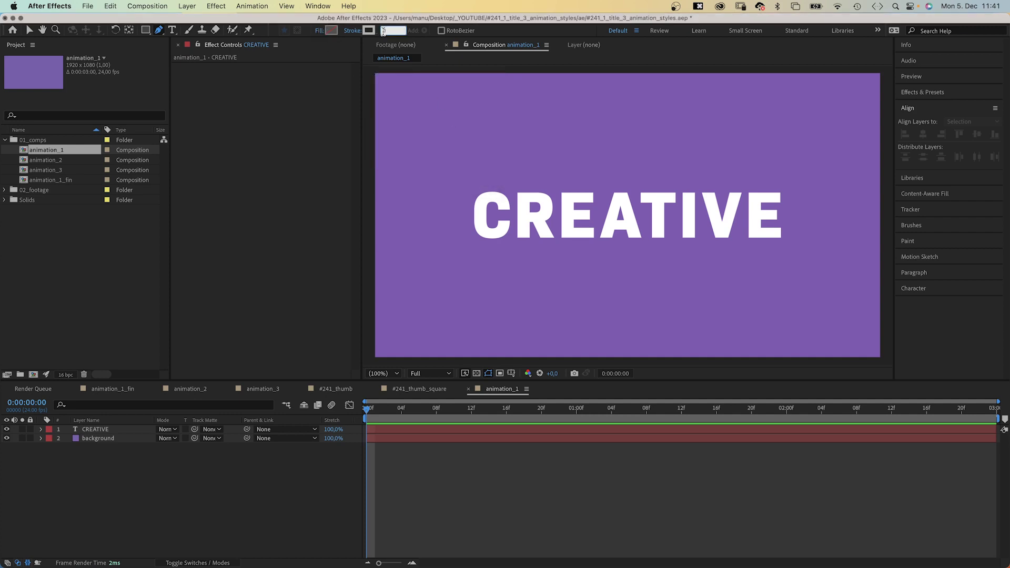
text(60)
key(Return)
- Draw an open curved path along the middle of the letter C, from its upper end to its lower end
click(504, 209)
drag(482, 207, 495, 236)
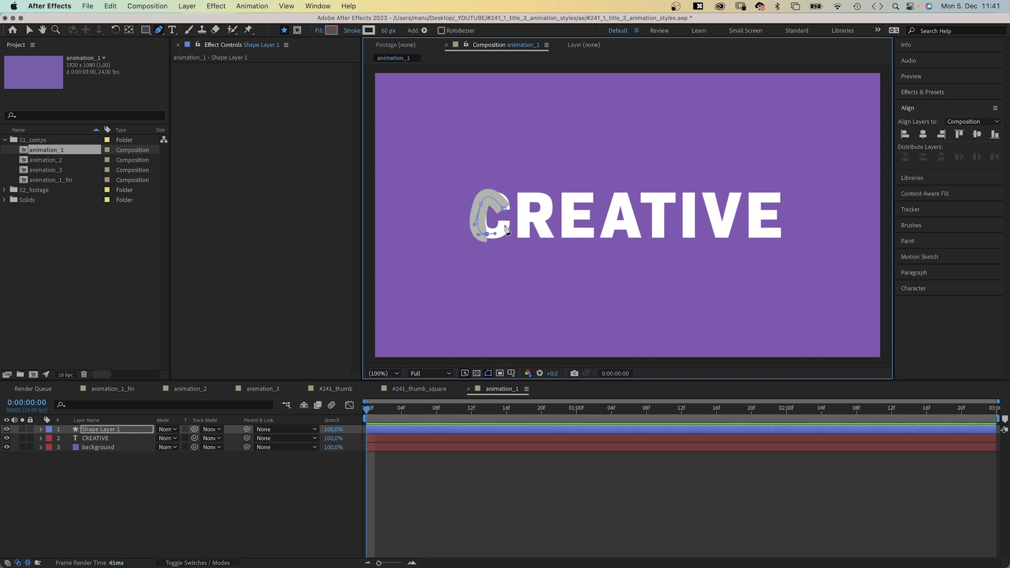
click(506, 220)
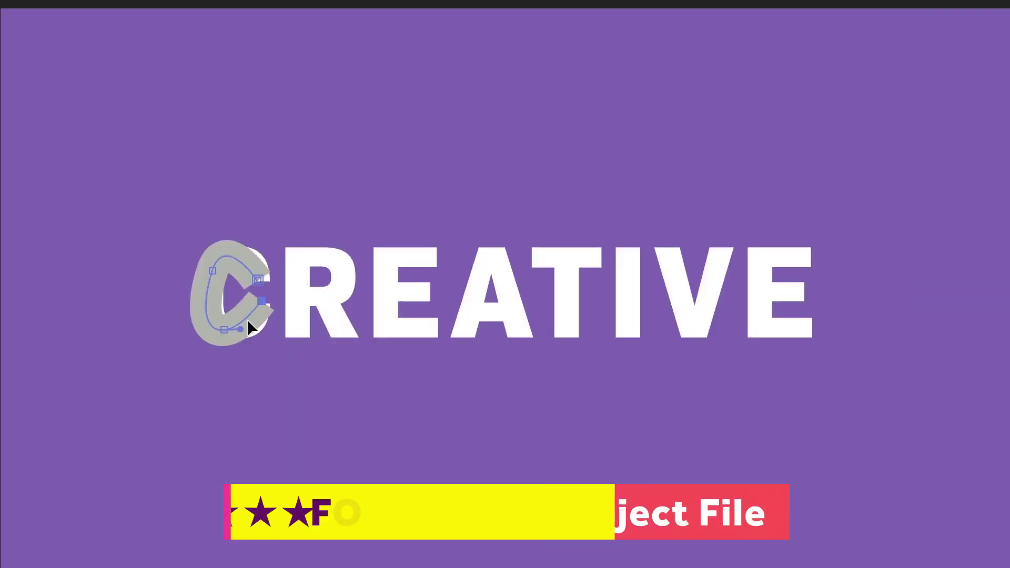
- Adjust the path's points and curve handles until the stroke fully covers the letter C
drag(234, 333, 260, 329)
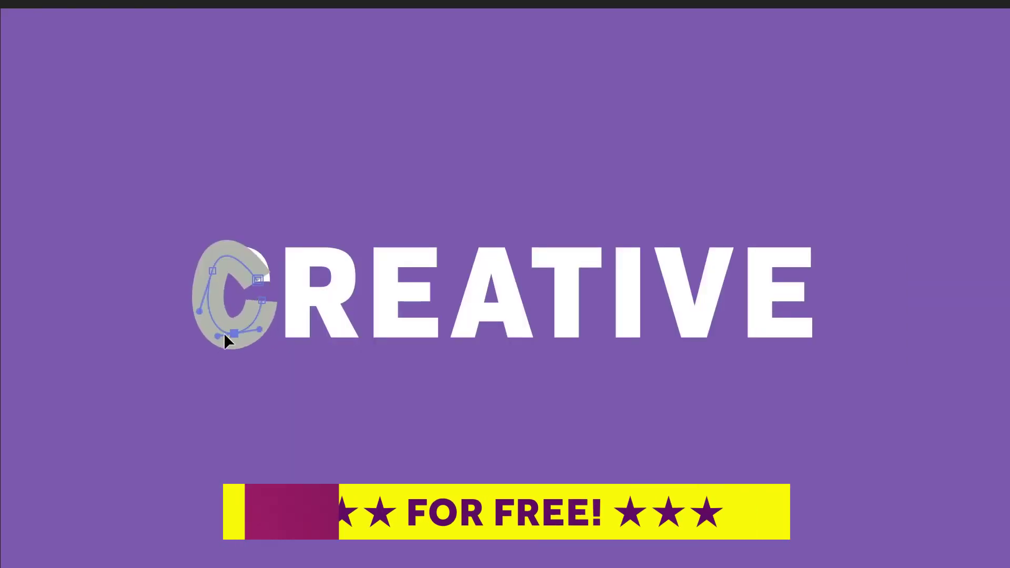
click(258, 279)
scroll(256, 301, up, 3)
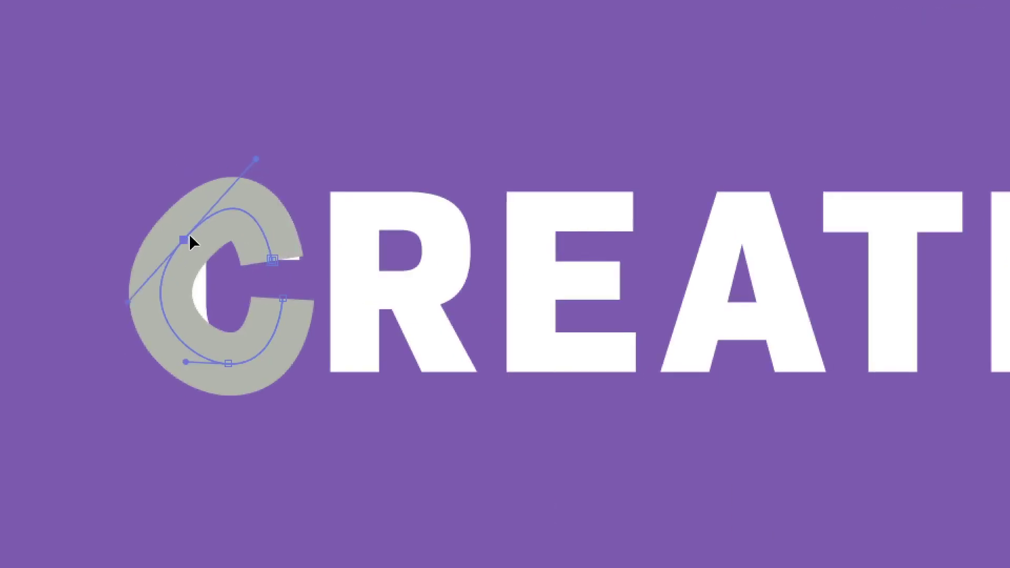
drag(185, 238, 274, 209)
drag(271, 257, 269, 261)
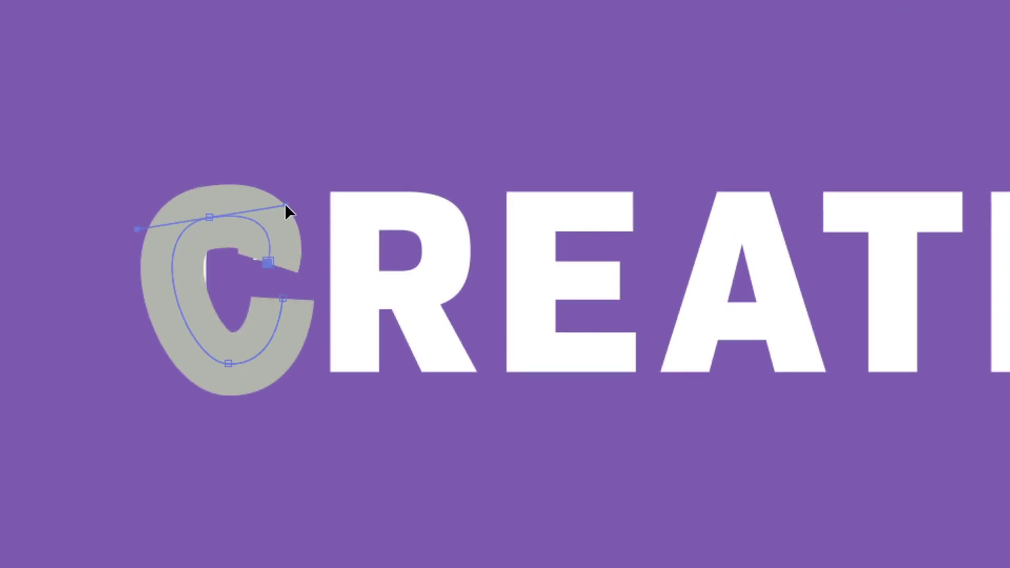
drag(289, 208, 281, 212)
mouse_move(210, 217)
mouse_down()
mouse_move(135, 223)
mouse_move(217, 208)
mouse_up()
drag(276, 264, 288, 263)
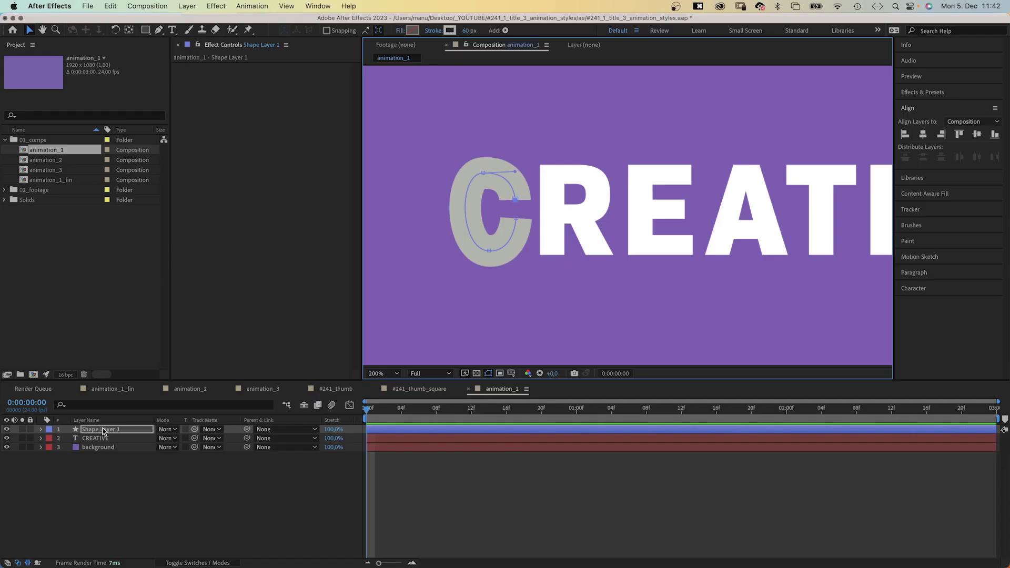
- Move the shape layer below the CREATIVE text layer and rename it C 1
click(100, 439)
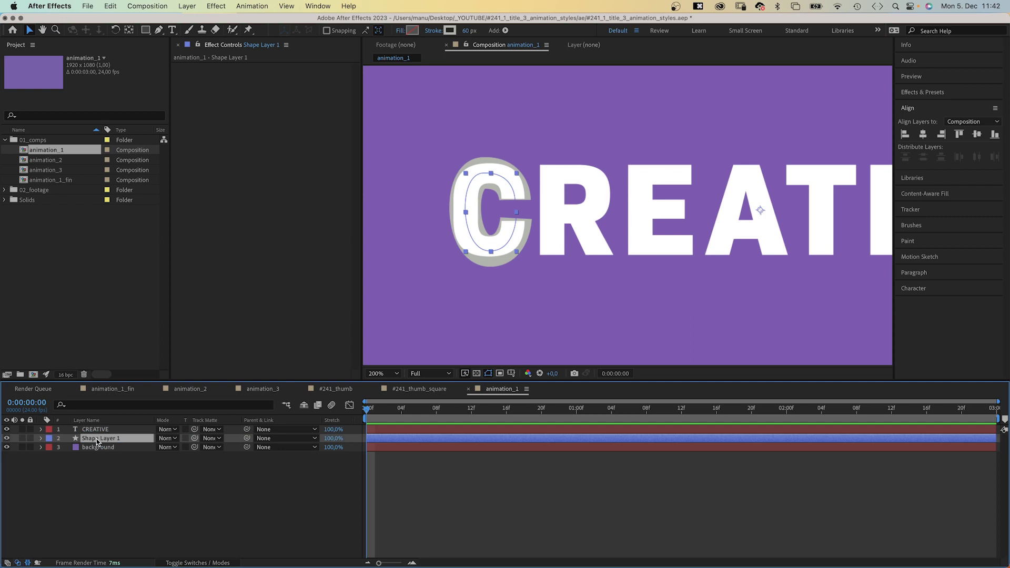
key(Return)
text(C 1)
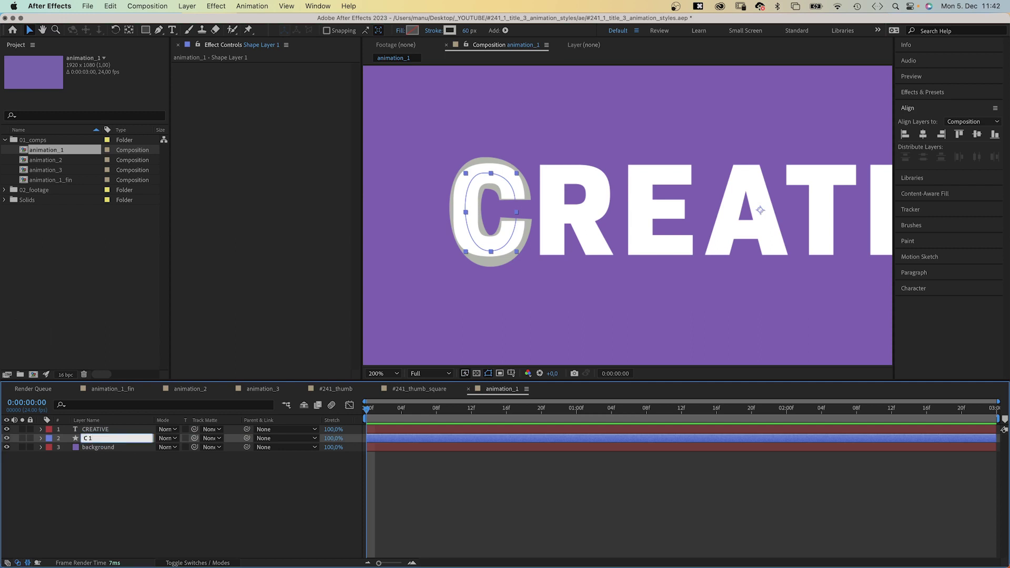
key(Return)
- Change the line cap of the C 1 layer's stroke to Round Cap
click(41, 439)
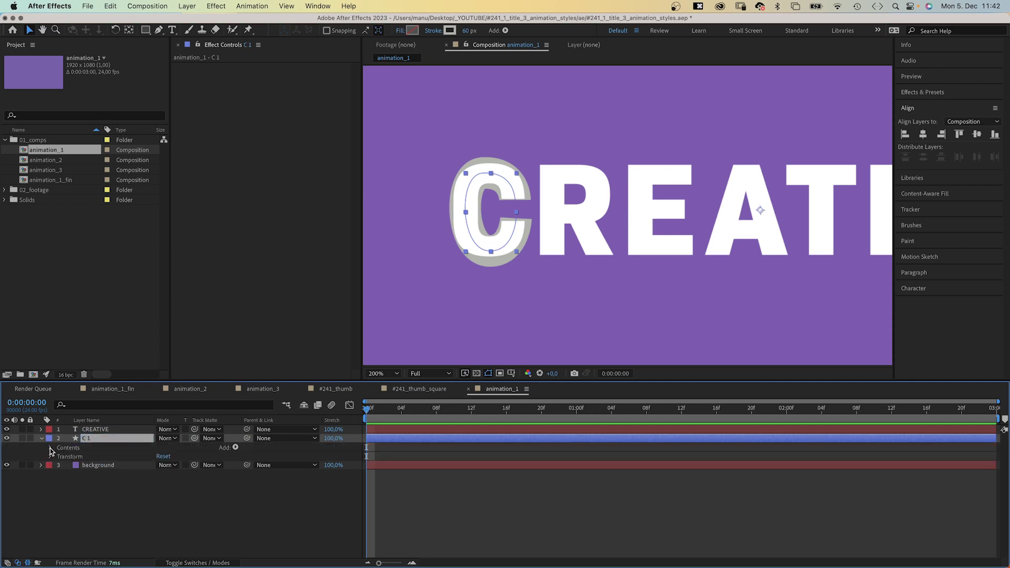
click(50, 448)
click(59, 457)
click(67, 475)
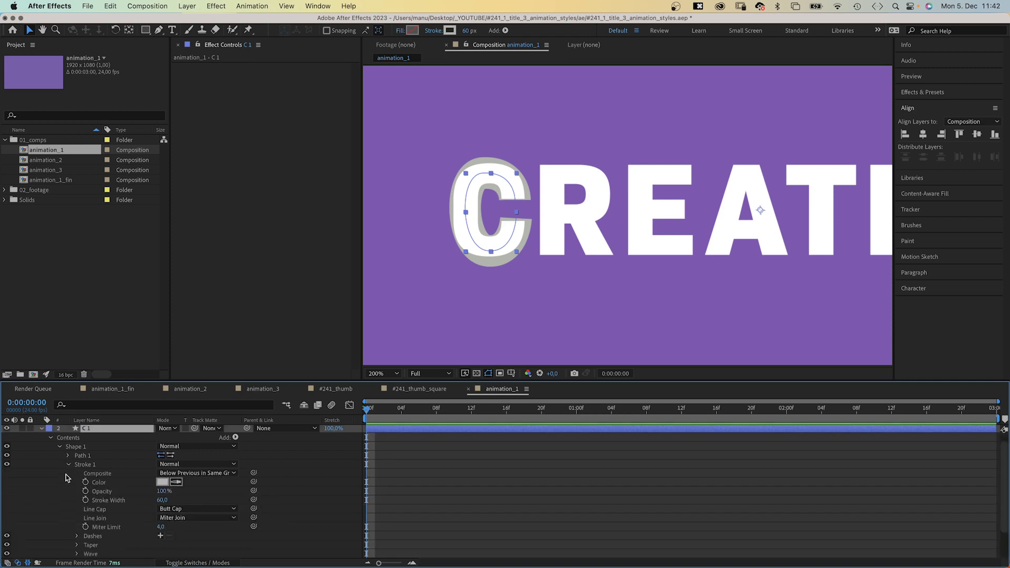
click(185, 510)
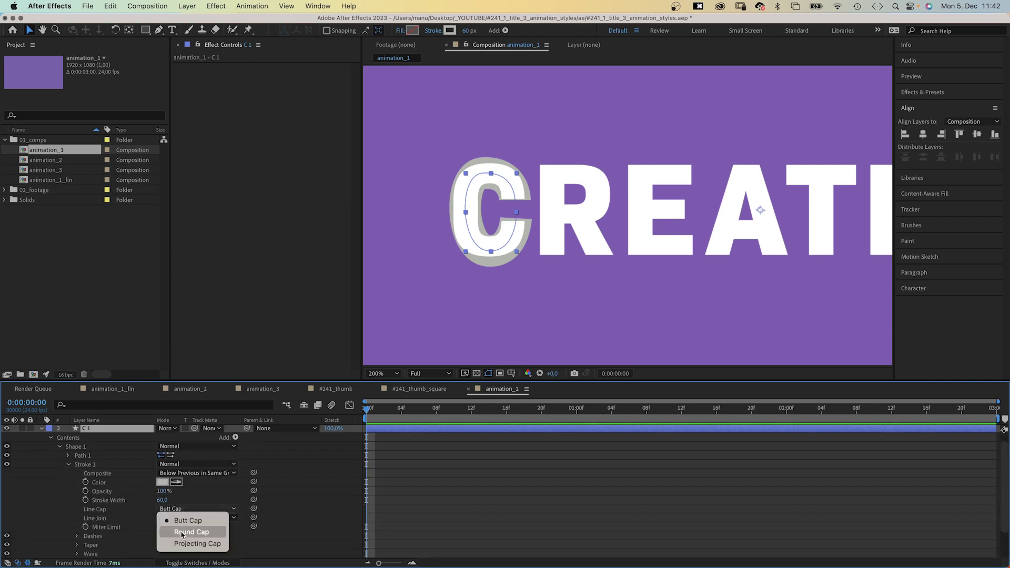
click(177, 530)
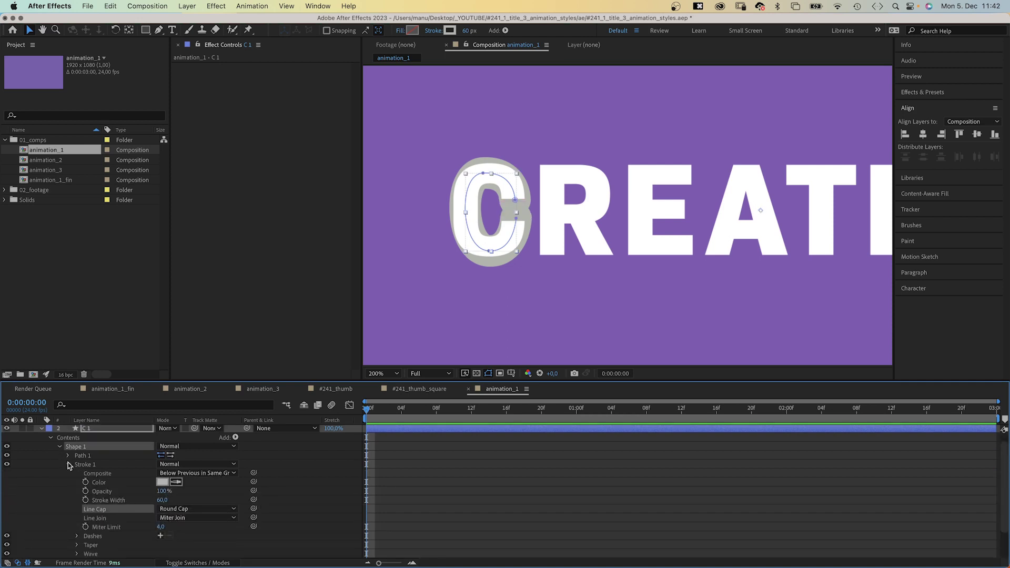
click(59, 447)
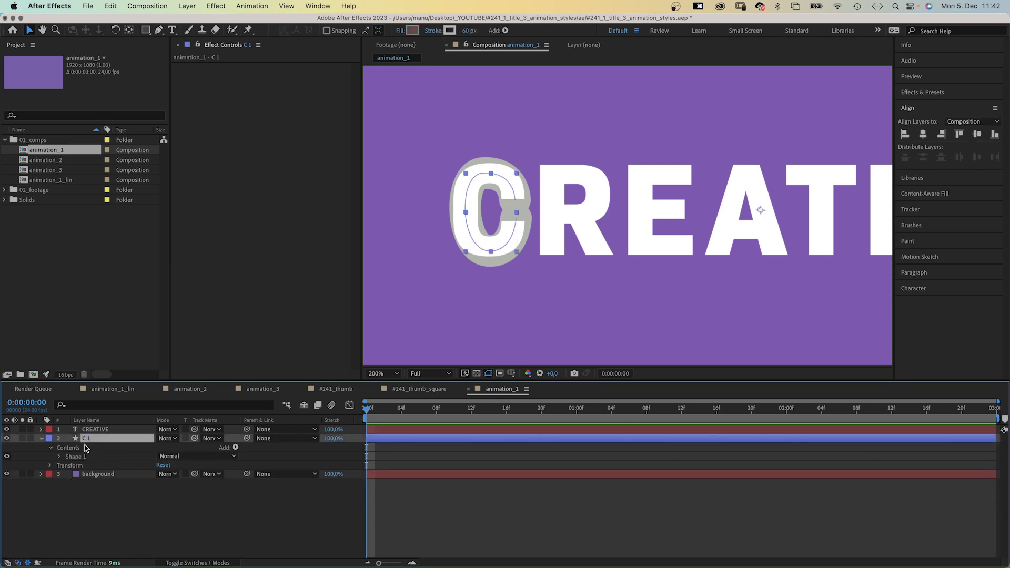
- Add Trim Paths to the C 1 layer and keyframe its End from 0% at frame 0 to 100% at frame 13
click(235, 447)
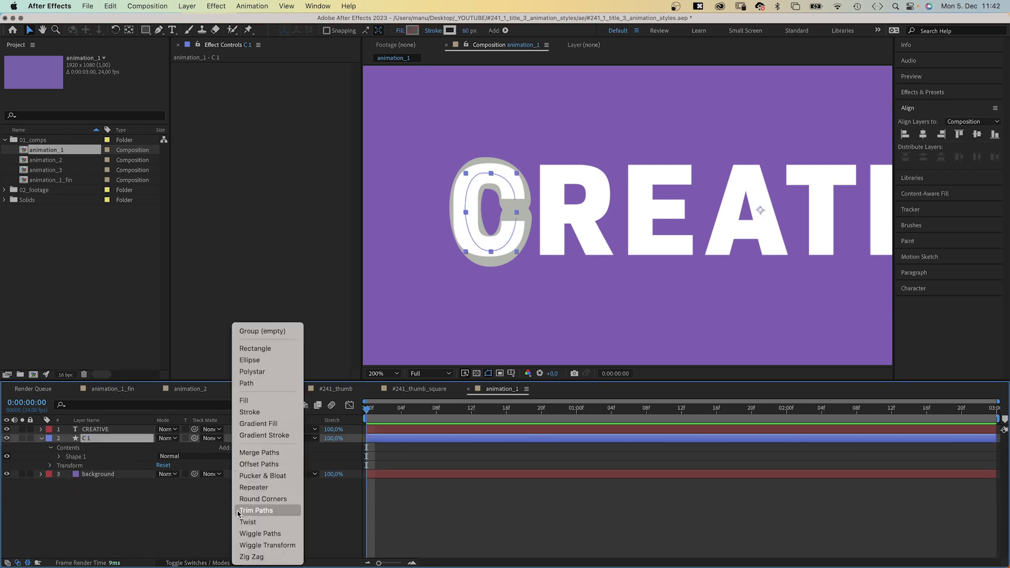
click(224, 493)
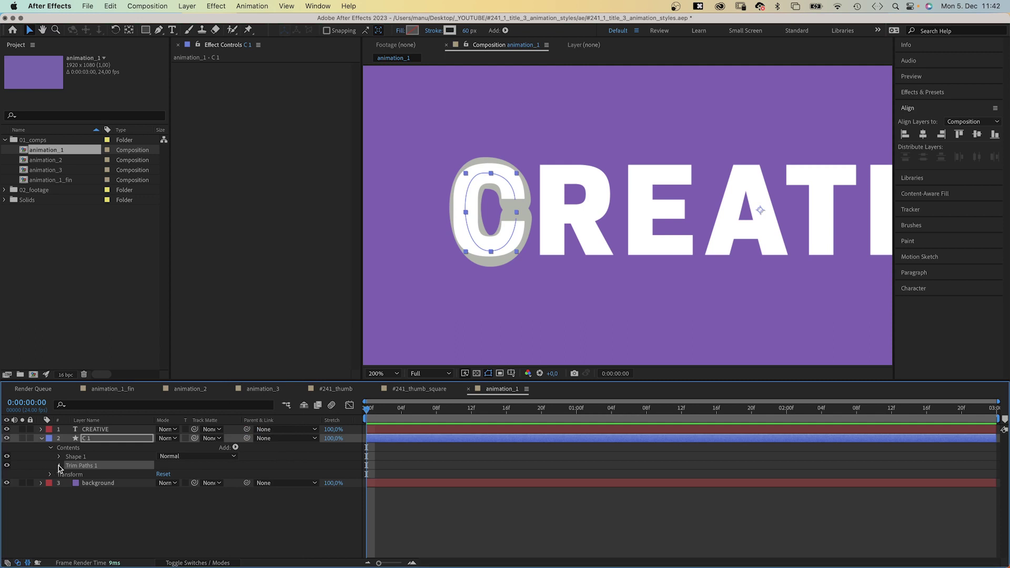
click(59, 465)
drag(162, 484, 105, 484)
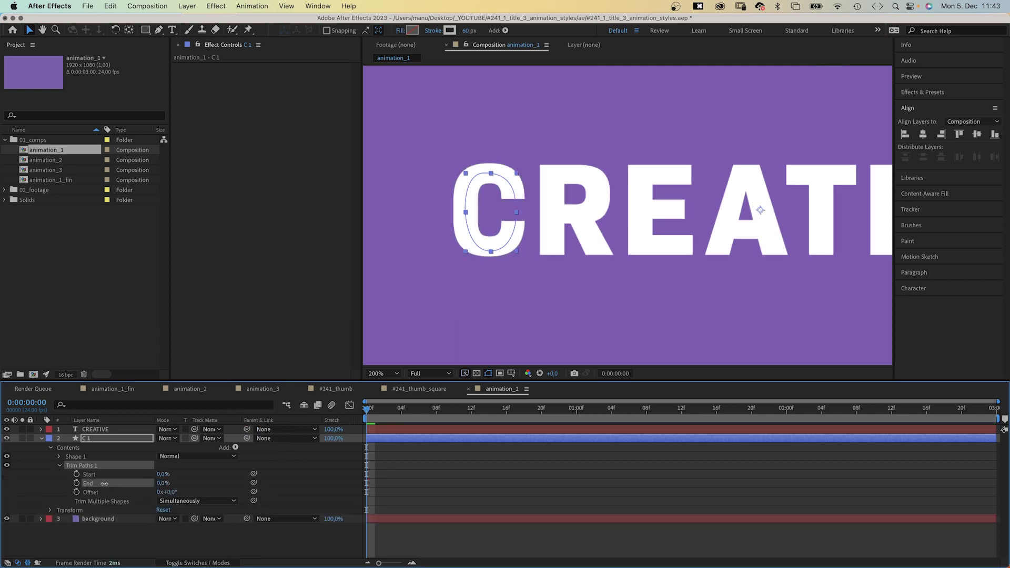
click(76, 483)
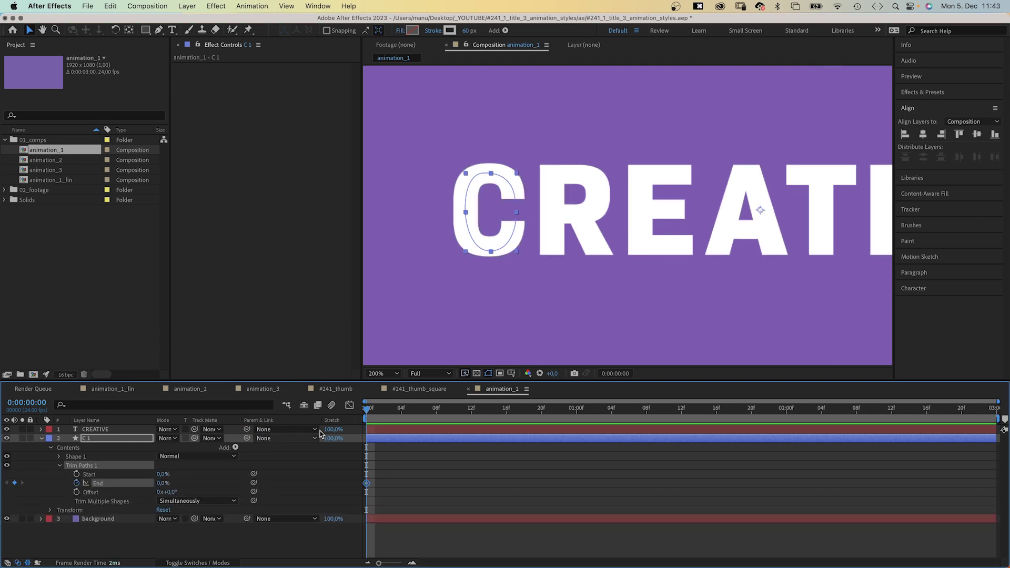
drag(446, 411, 480, 411)
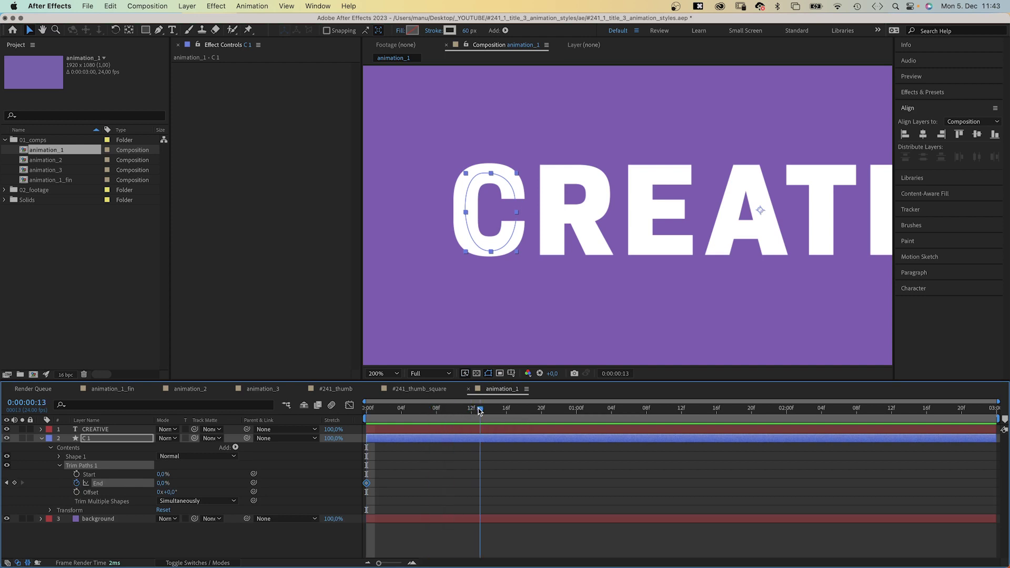
drag(158, 482, 246, 476)
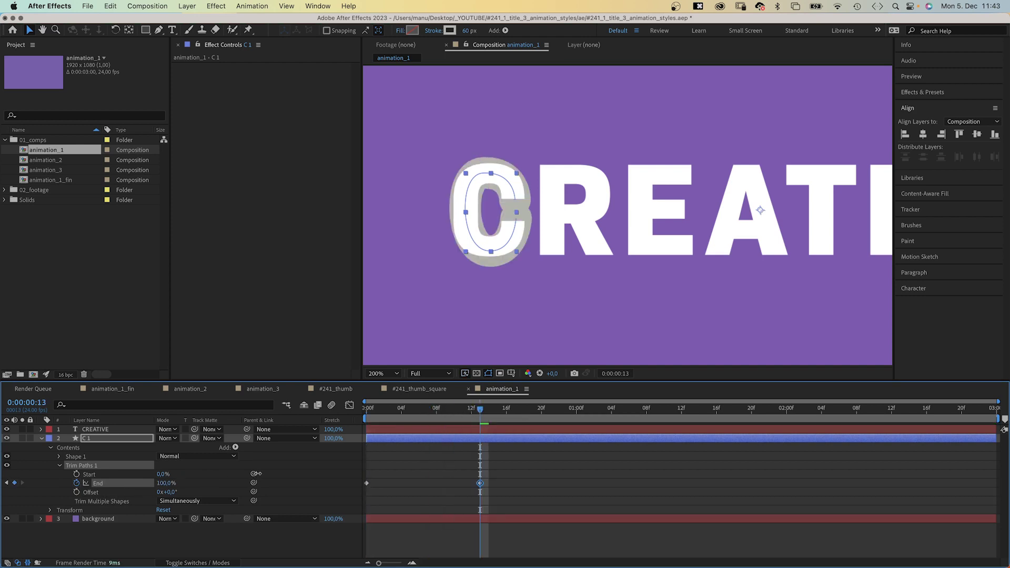
- Ease both End keyframes in the speed graph with an early peak and a long slowdown, then return to the first frame
drag(521, 471, 339, 501)
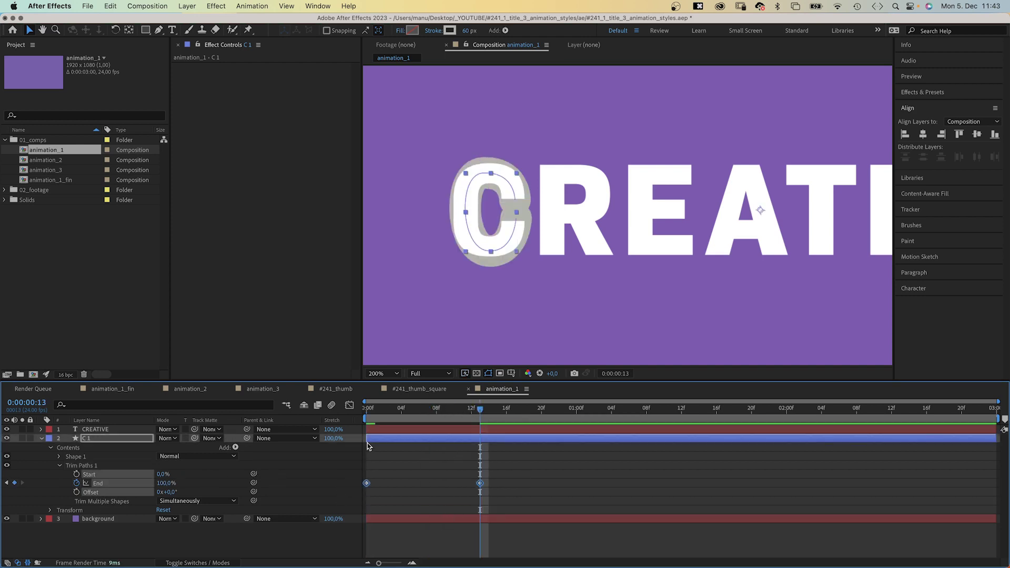
click(350, 405)
click(562, 552)
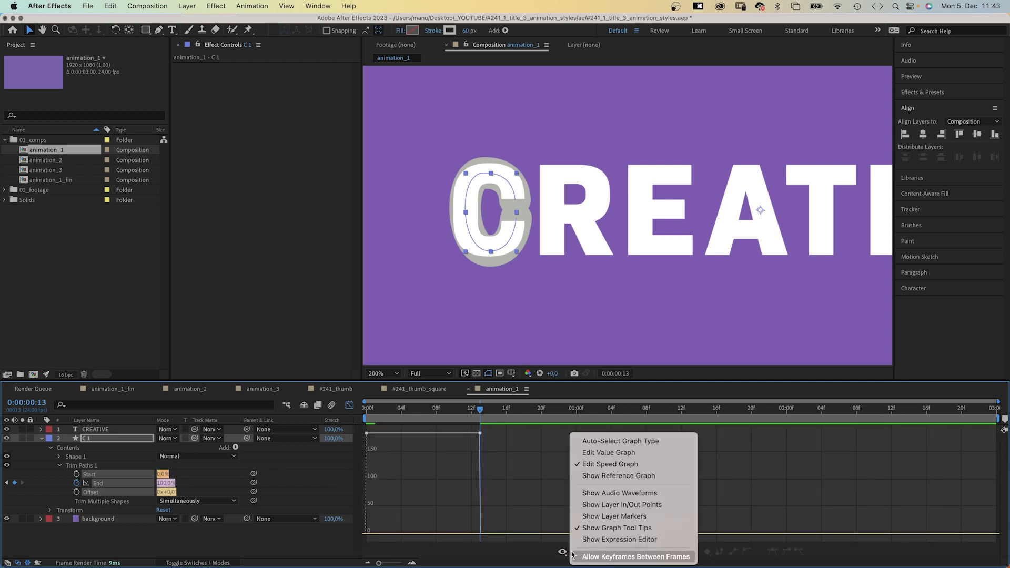
click(614, 465)
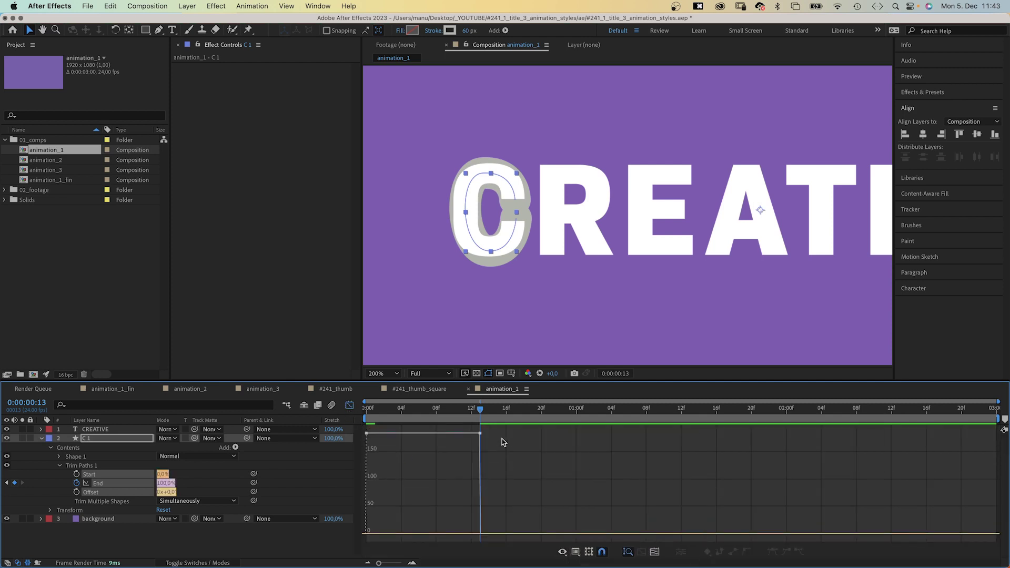
drag(469, 434, 432, 535)
drag(382, 500, 384, 529)
drag(427, 409, 363, 415)
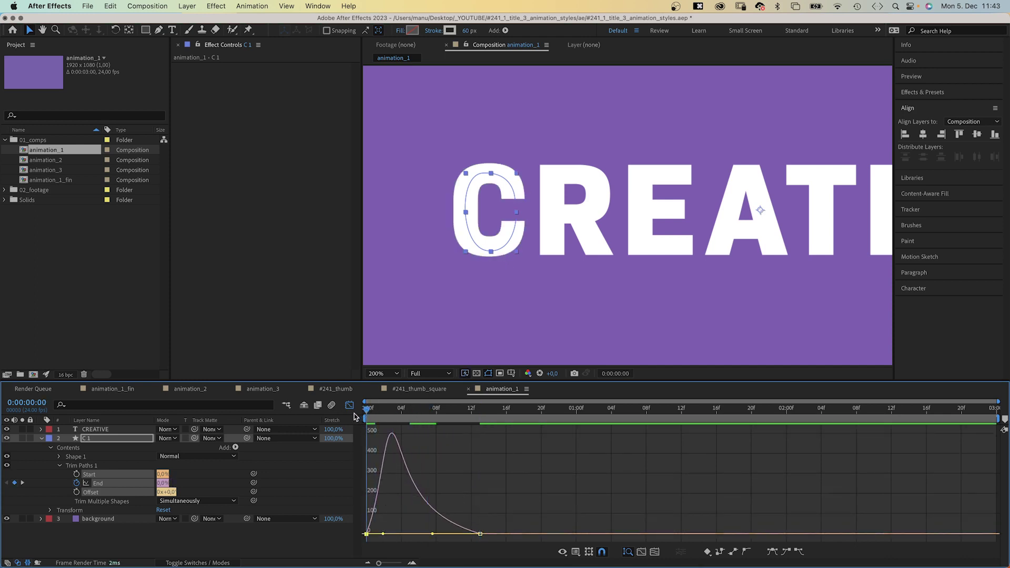
click(350, 406)
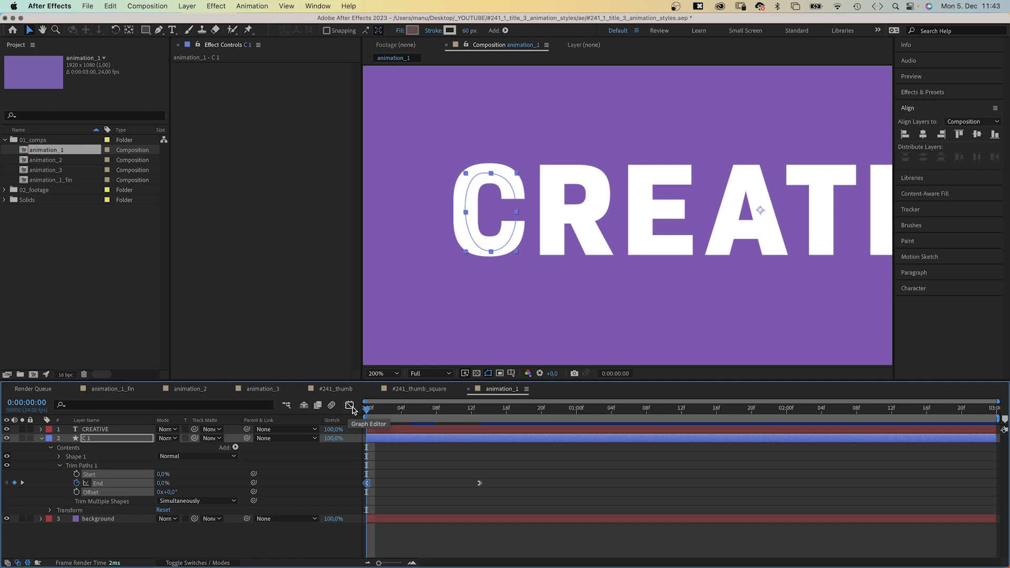
- Set the CREATIVE text layer as the track matte of the C 1 layer and preview the animation
click(196, 563)
click(196, 563)
drag(195, 440, 105, 430)
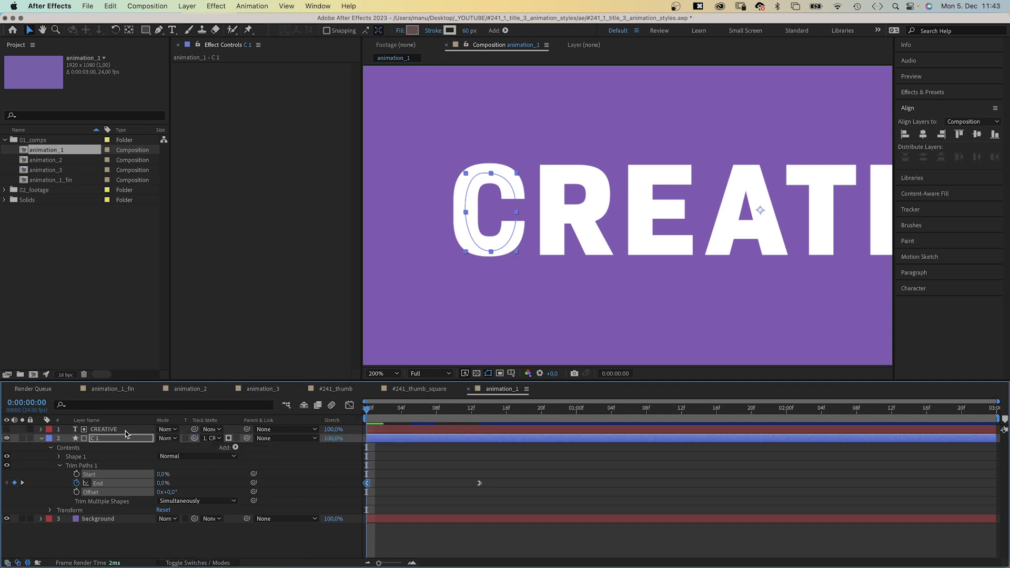
click(141, 543)
key(space)
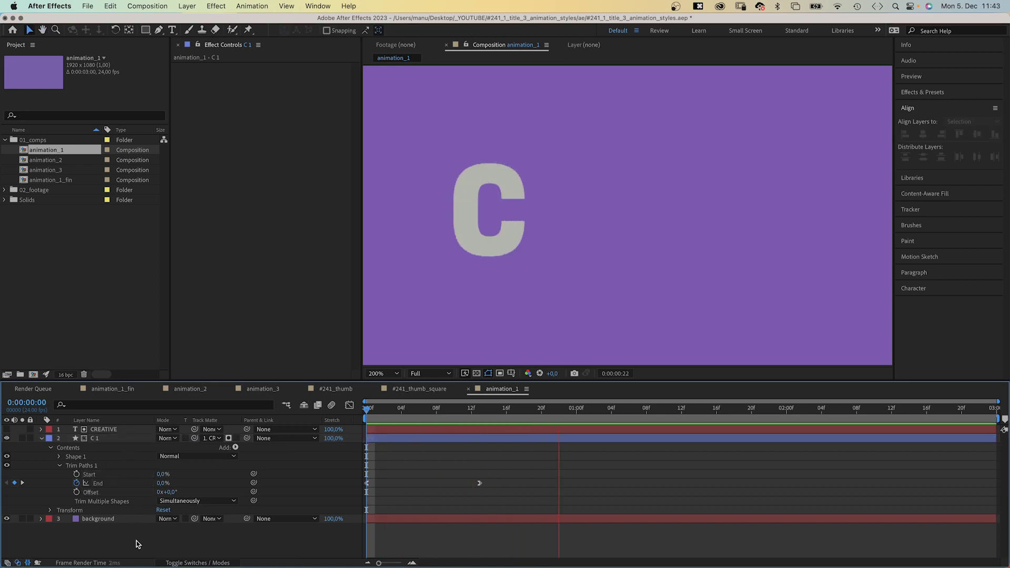
key(space)
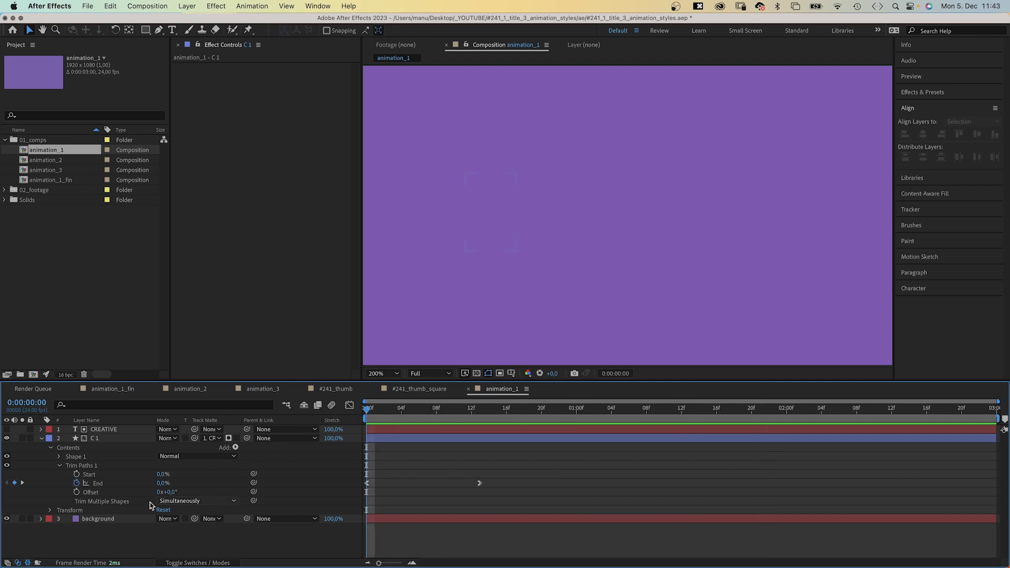
key(space)
key(space)
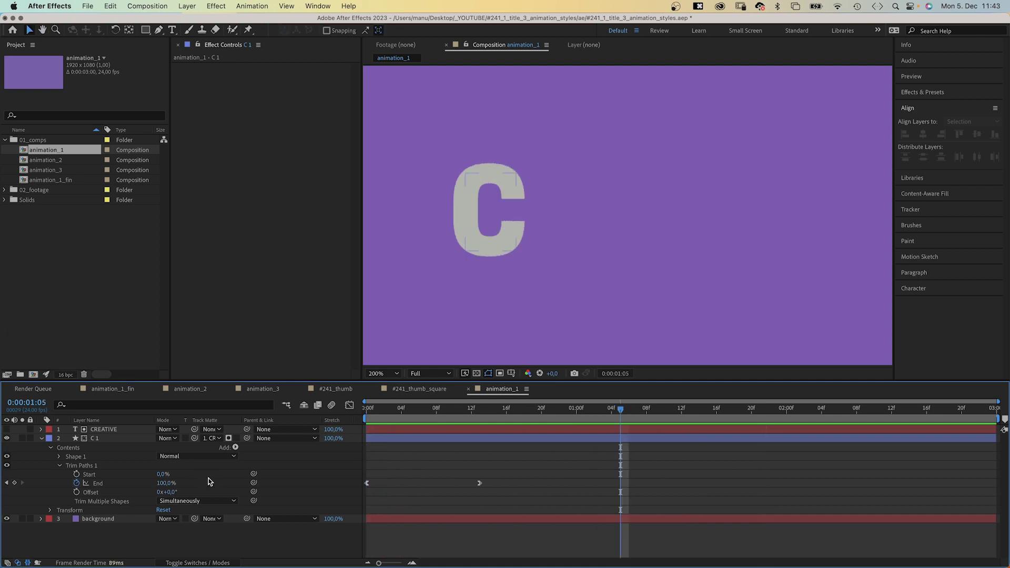
- Duplicate the C 1 layer and shift the copy so it starts at frame 2
click(42, 439)
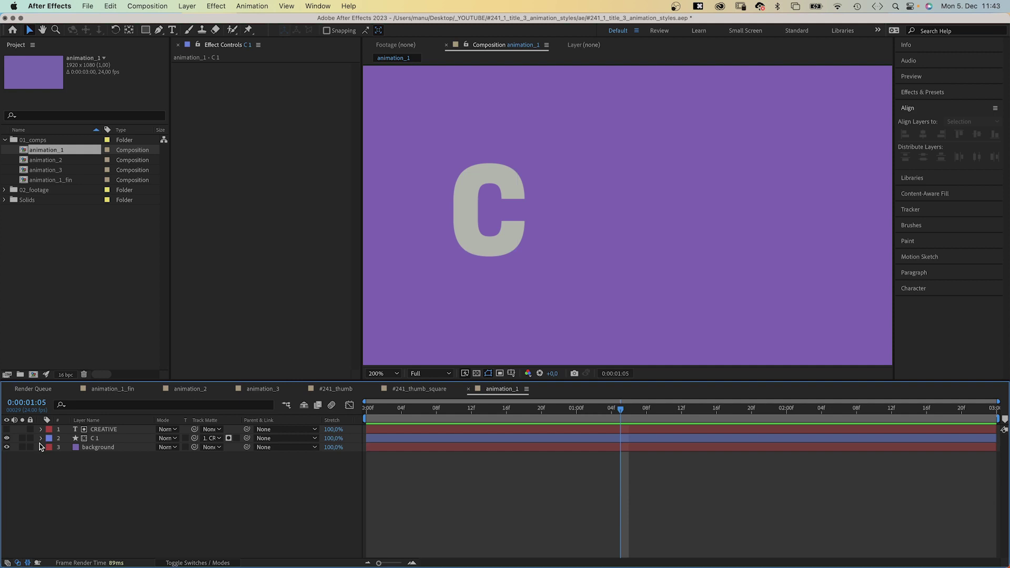
click(95, 441)
key(super+d)
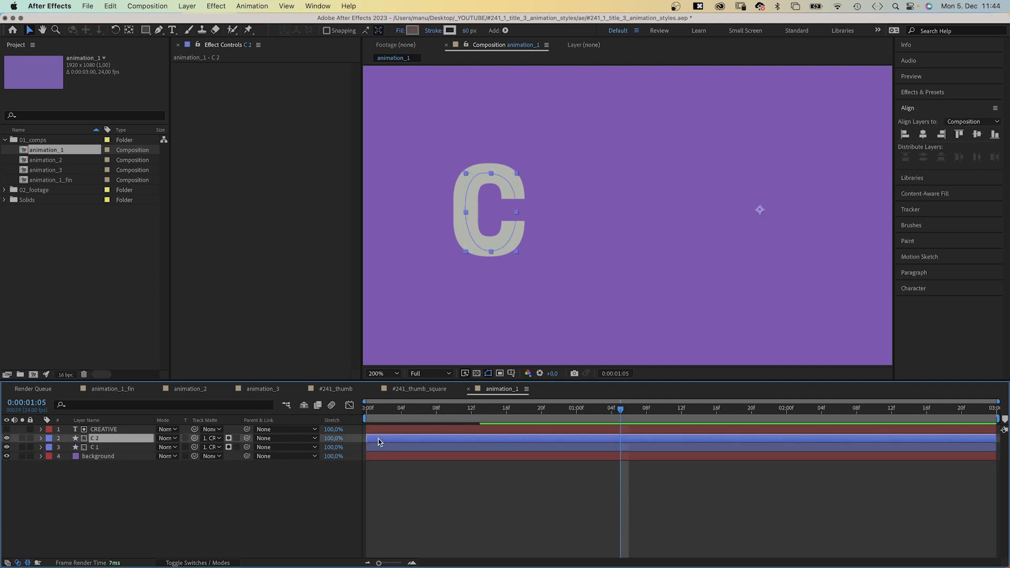
- Change the C 2 layer's stroke color to pink FFA0E1 and preview the animation from the first frame
click(450, 31)
drag(415, 170, 415, 136)
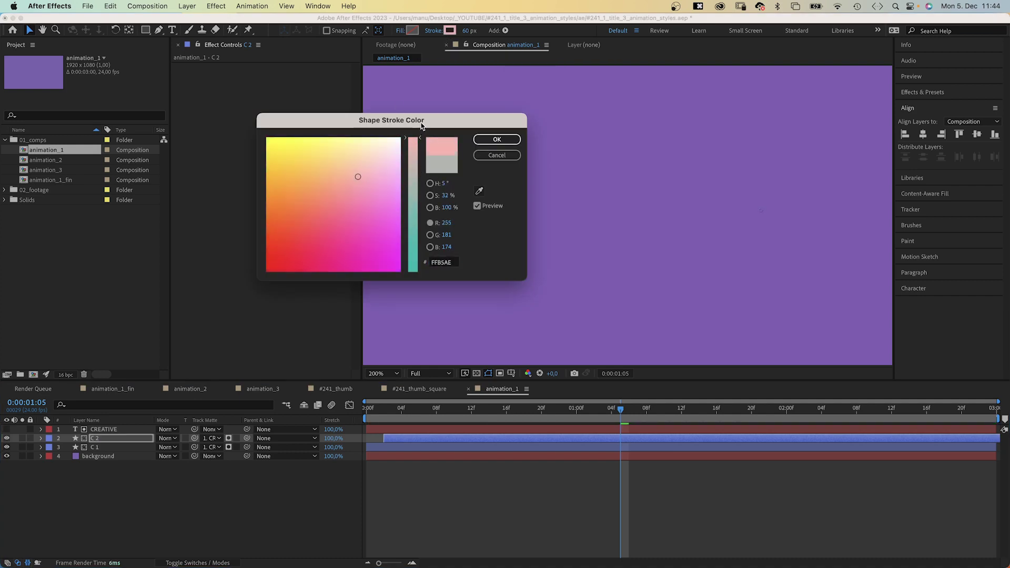
click(388, 182)
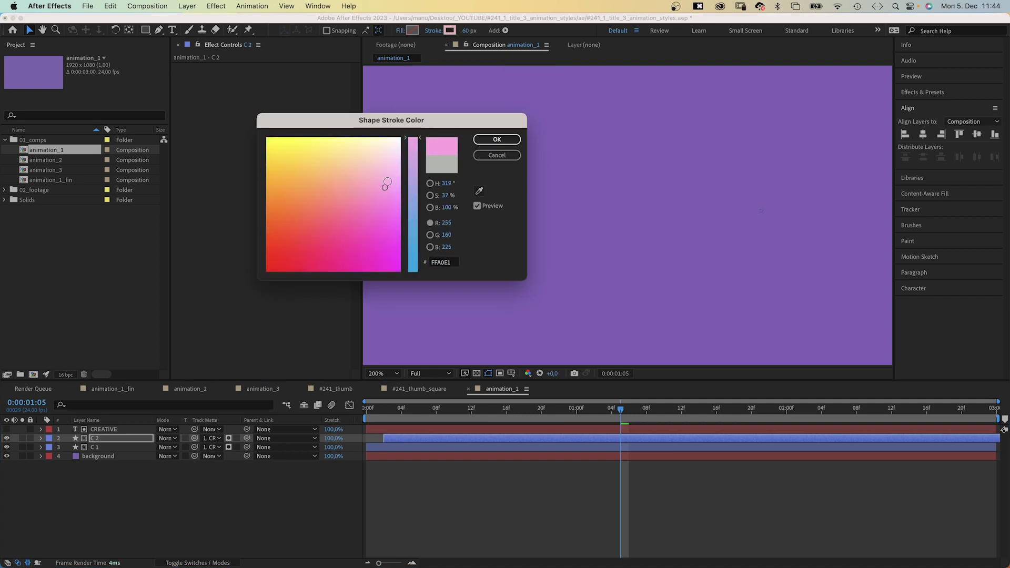
click(492, 141)
drag(430, 413, 367, 413)
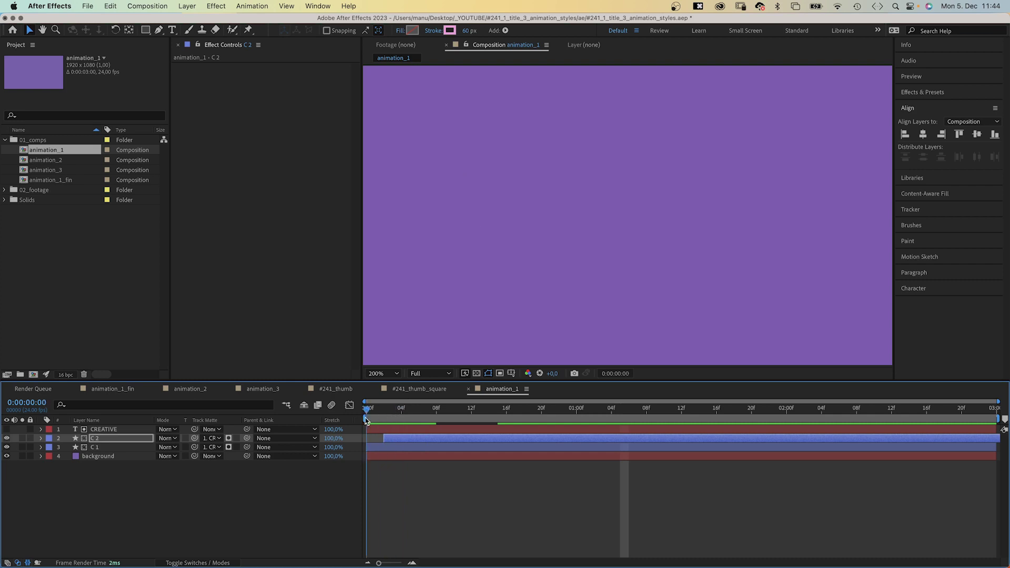
key(space)
key(space)
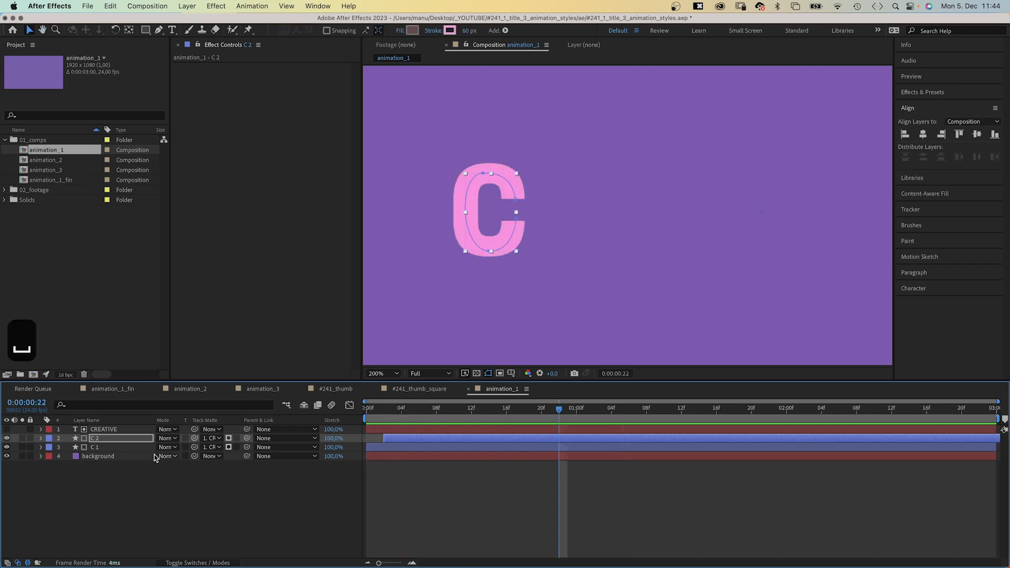
- Duplicate the C 2 layer, shift the copy so it starts at frame 4, and go to frame 7
click(110, 440)
key(super+d)
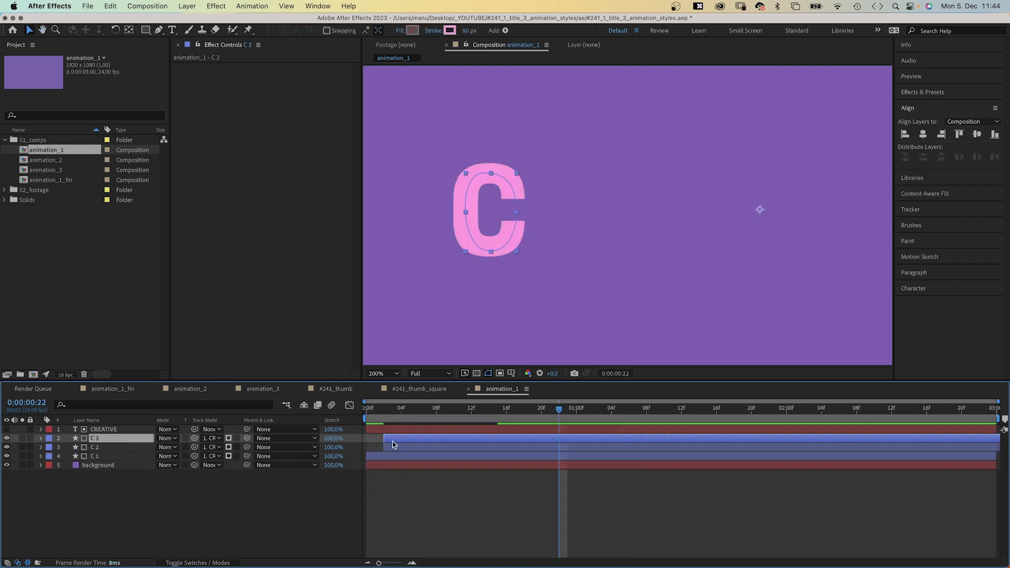
drag(433, 415, 428, 416)
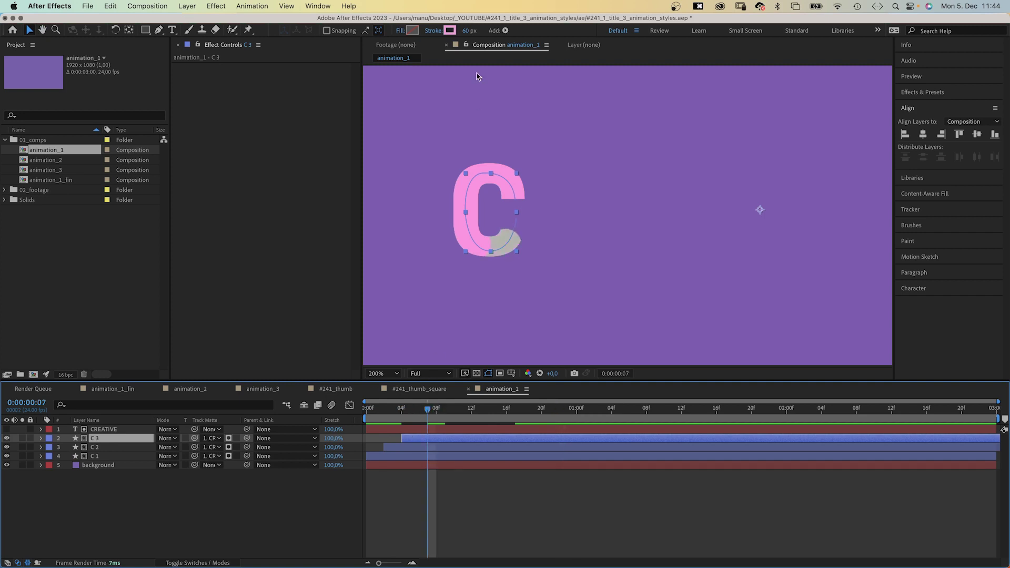
- Change the C 3 layer's stroke color to white and preview the animation from the first frame
click(449, 32)
drag(406, 127, 539, 105)
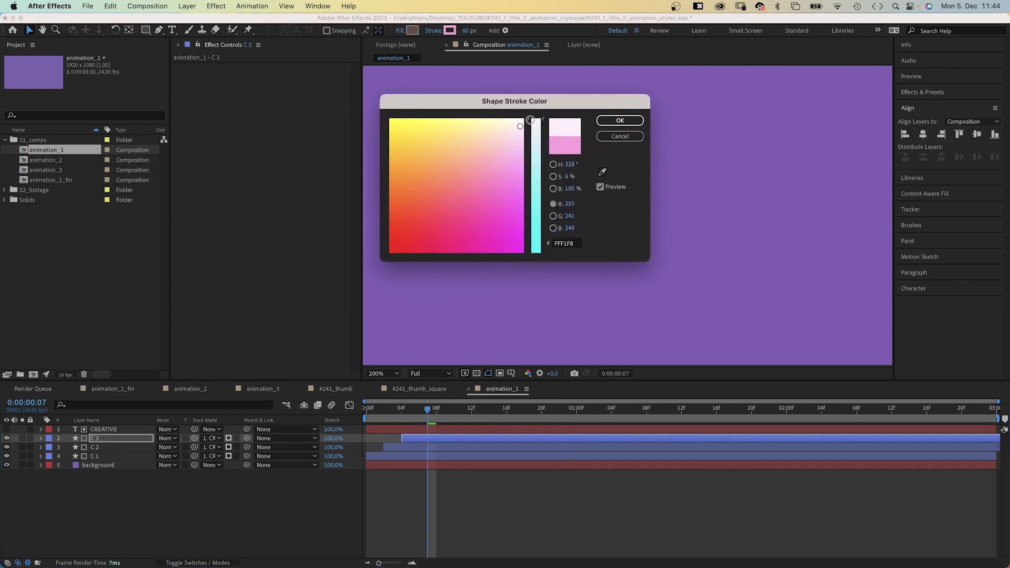
click(534, 116)
click(630, 118)
click(313, 479)
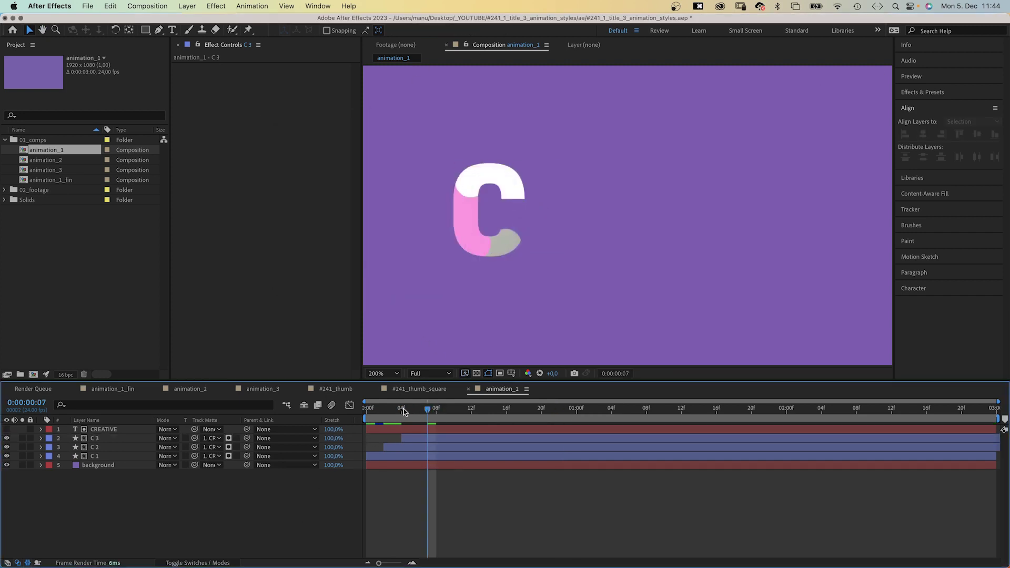
key(space)
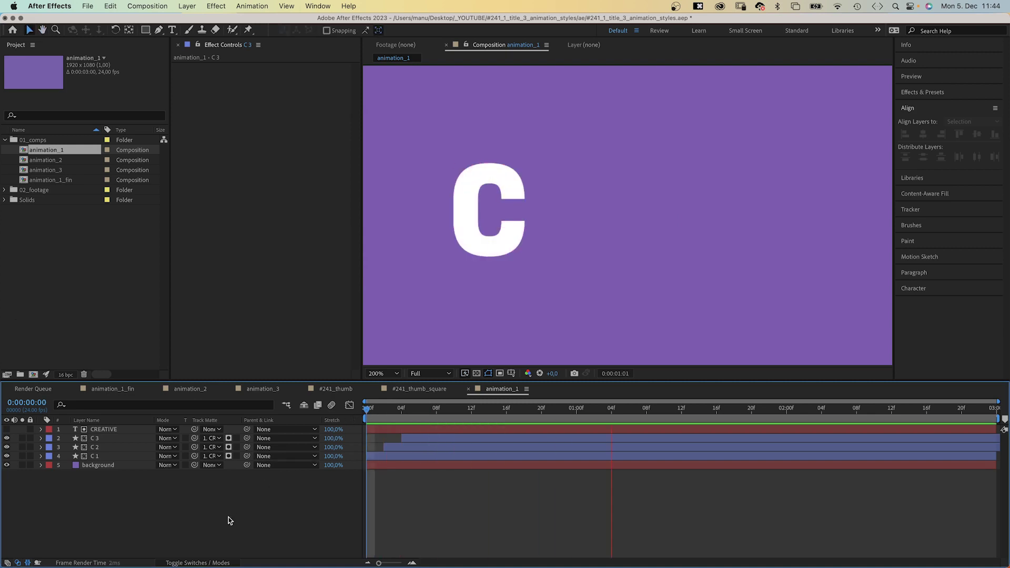
key(space)
- At frame 13, duplicate the C 1 layer and move the copy above the C 3 layer
click(397, 411)
drag(397, 413, 486, 403)
click(98, 457)
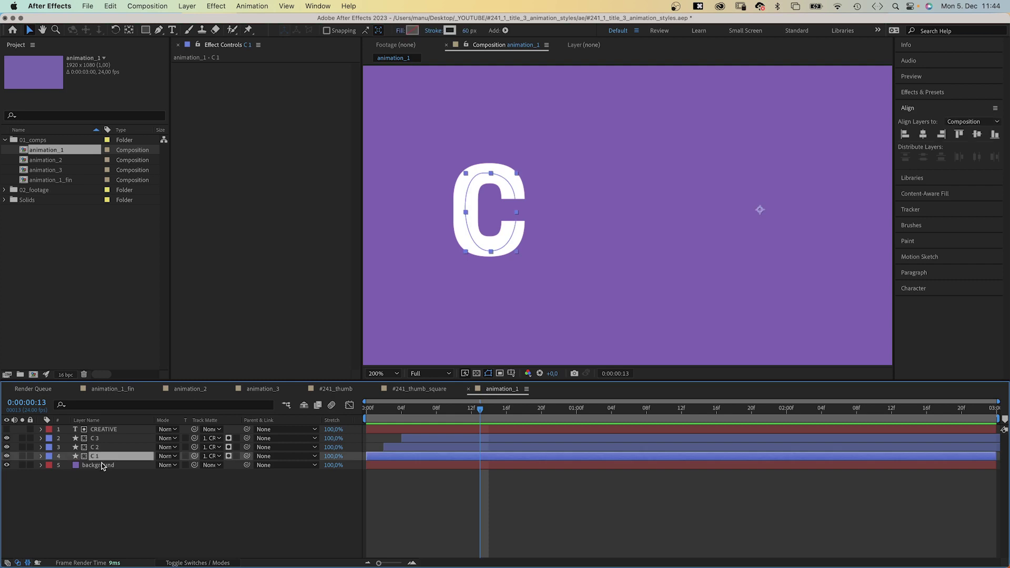
key(super+d)
drag(100, 456, 111, 438)
- Rename the copied layer R 1 and shift it so it starts at frame 3
key(Return)
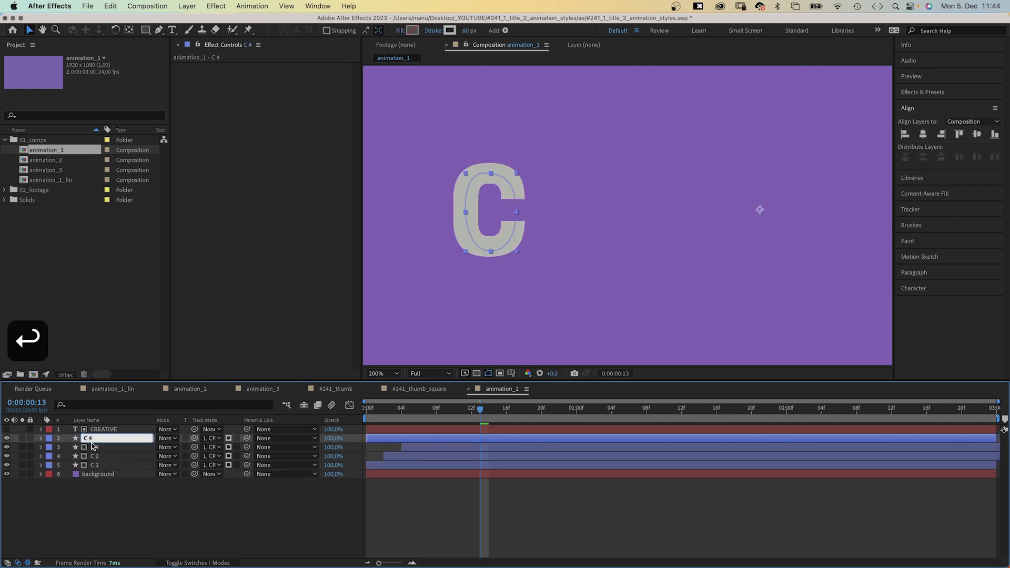
text(R 1)
key(Return)
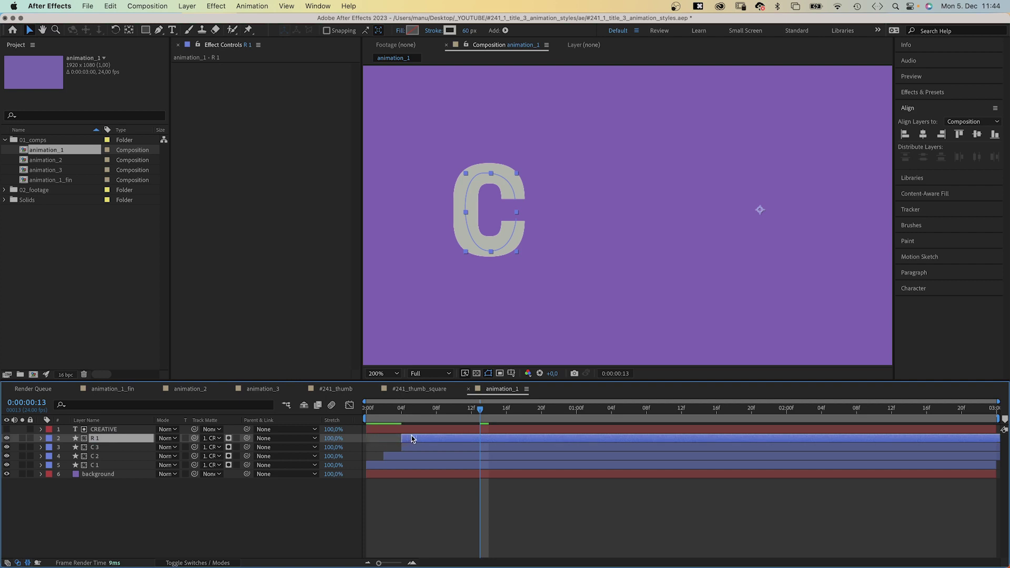
drag(412, 438, 404, 438)
- Show the CREATIVE text and delete vertices from the R 1 layer's C-shaped path until only two remain
click(7, 429)
click(41, 439)
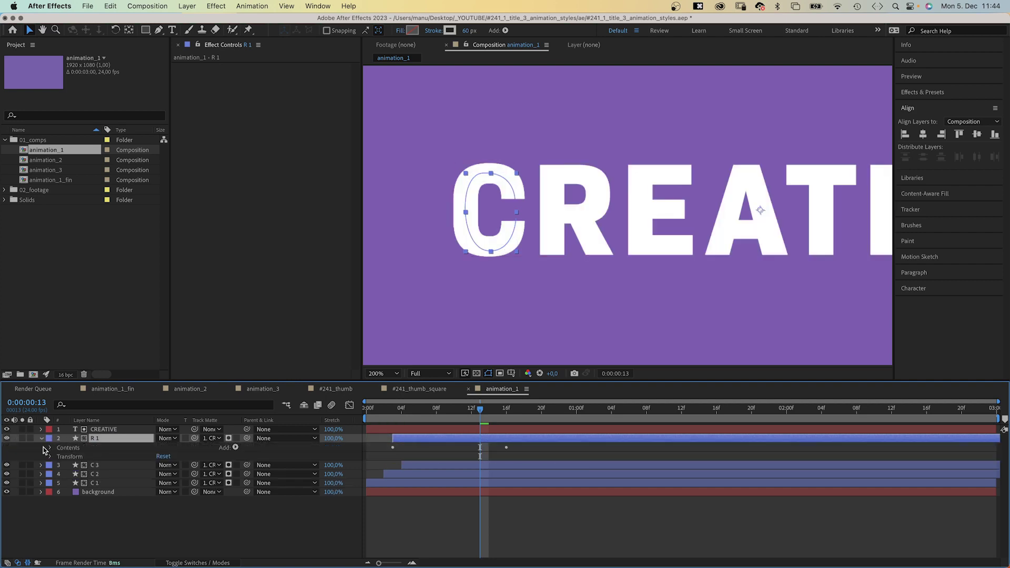
click(50, 448)
click(59, 457)
click(83, 467)
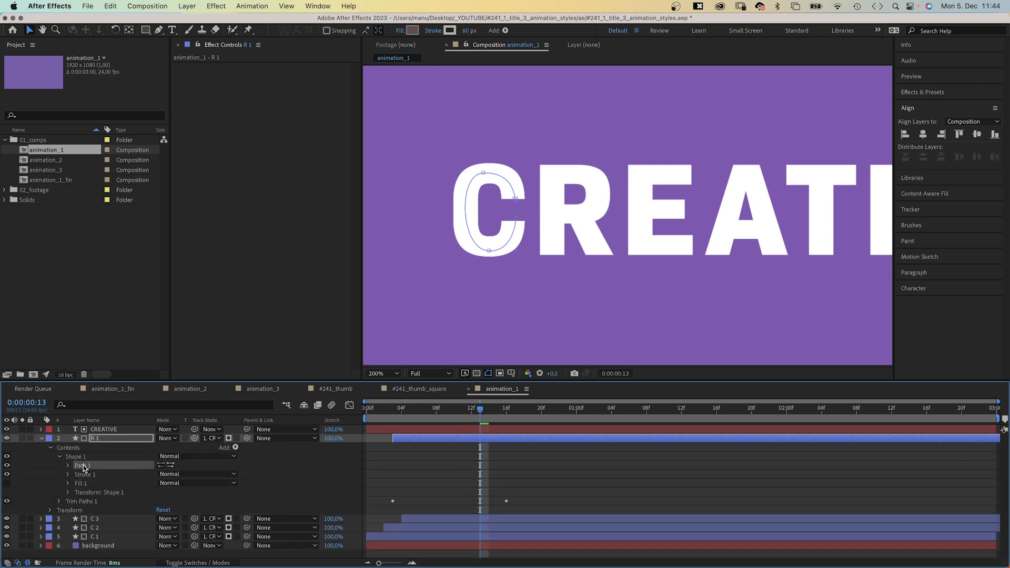
click(69, 466)
click(475, 186)
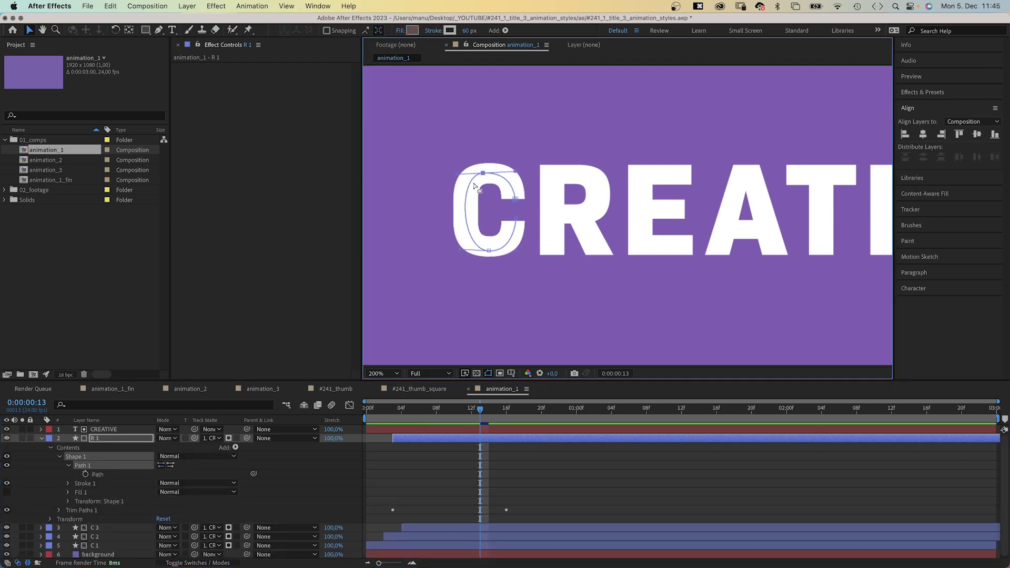
key(BackSpace)
key(BackSpace)
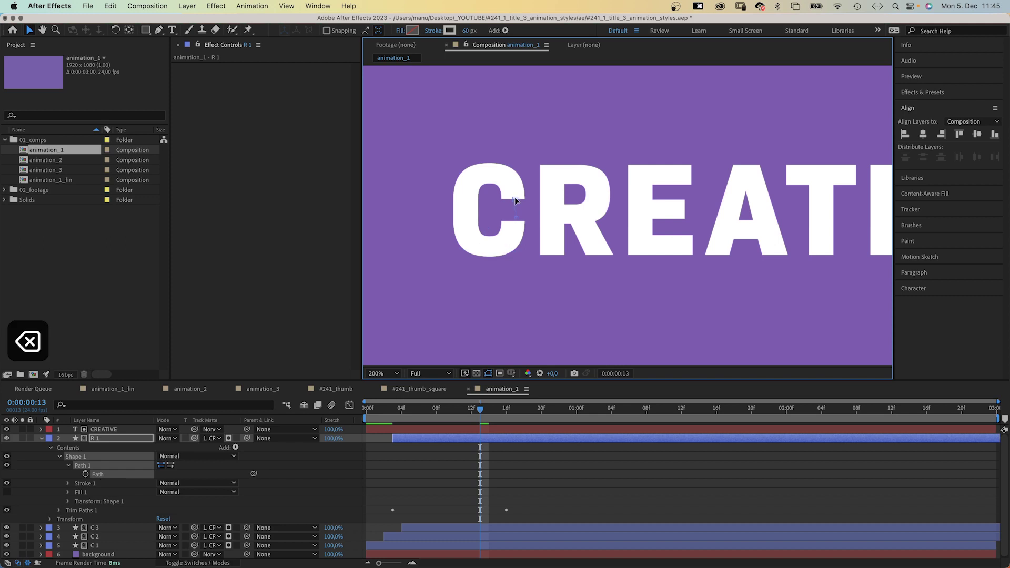
- Reposition the two remaining path points just above and below the R's stem to form a near-vertical line covering it
drag(543, 184, 556, 158)
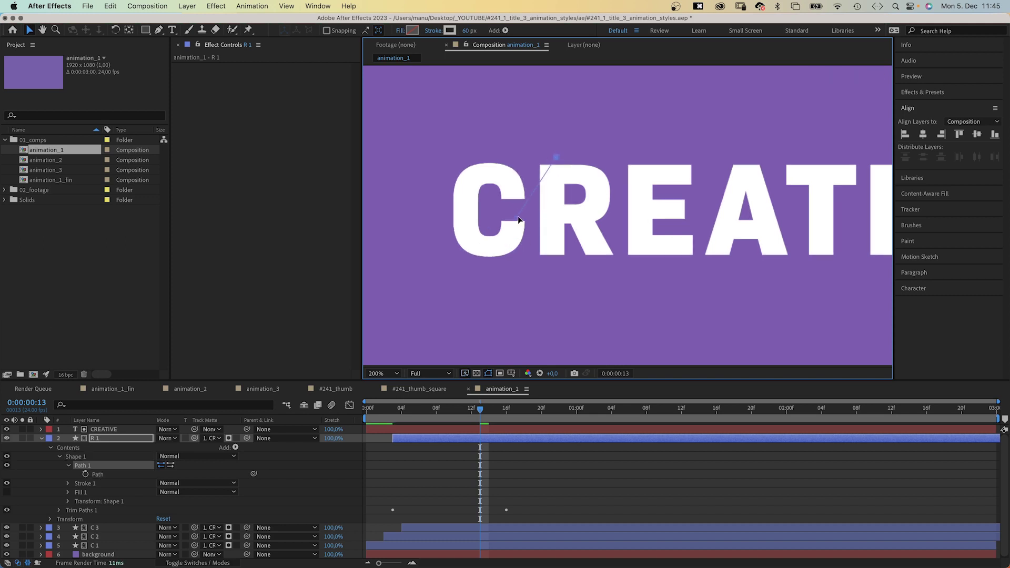
drag(518, 220, 554, 263)
click(6, 430)
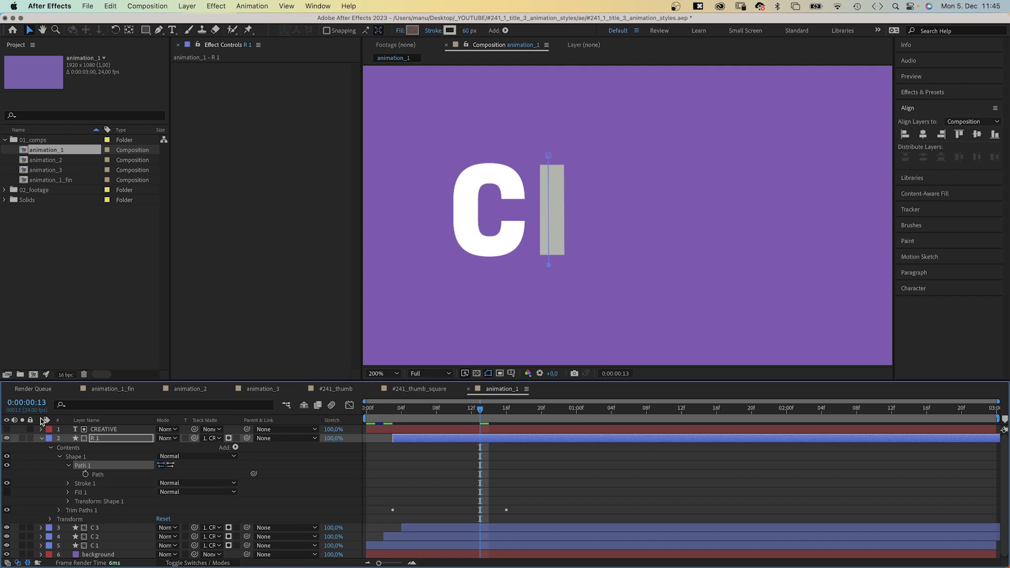
drag(548, 155, 549, 156)
click(548, 265)
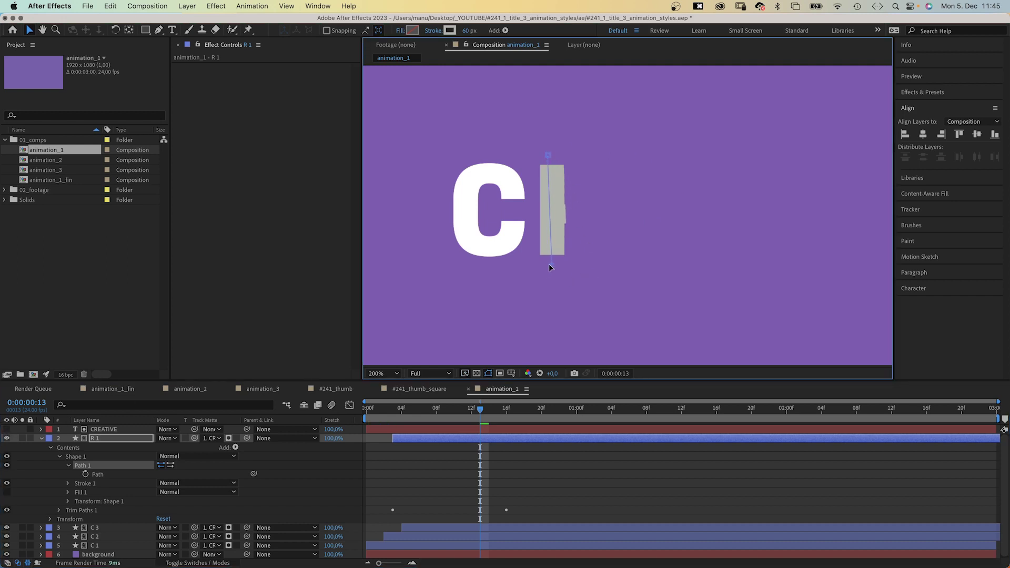
- Draw a second open path in the R 1 layer with the Pen tool, following the R's bowl and diagonal leg past the baseline
click(6, 430)
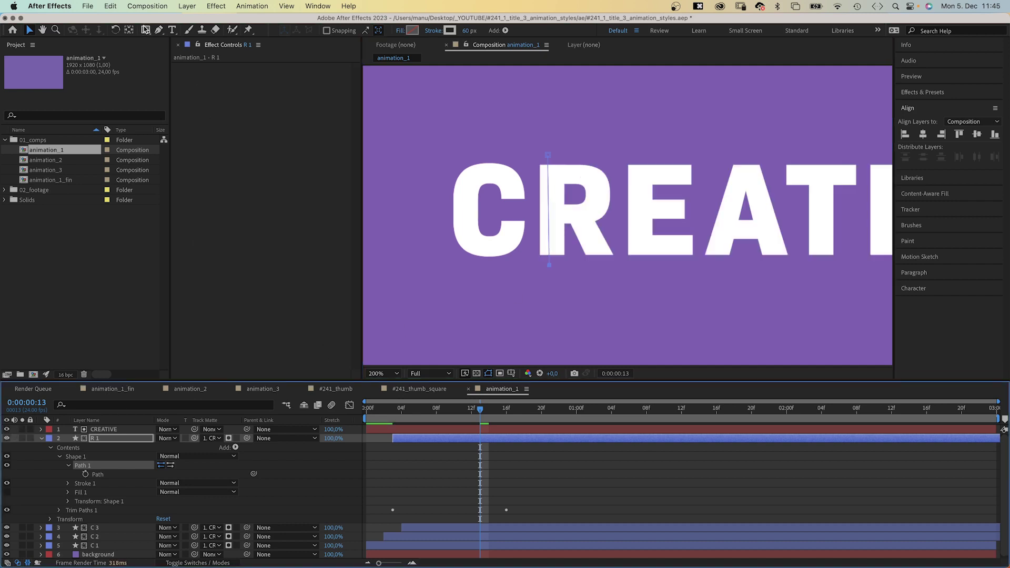
click(158, 30)
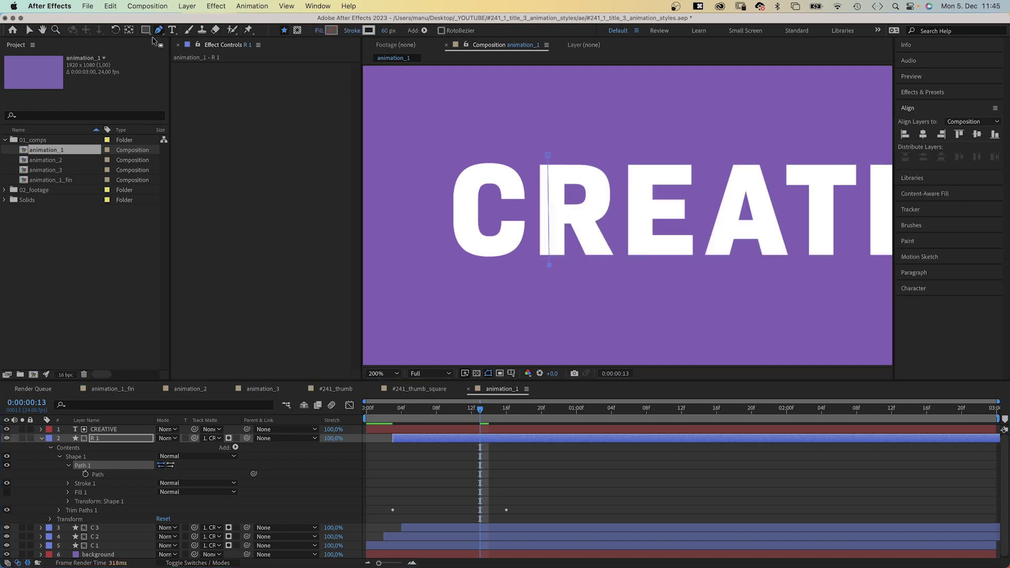
click(555, 174)
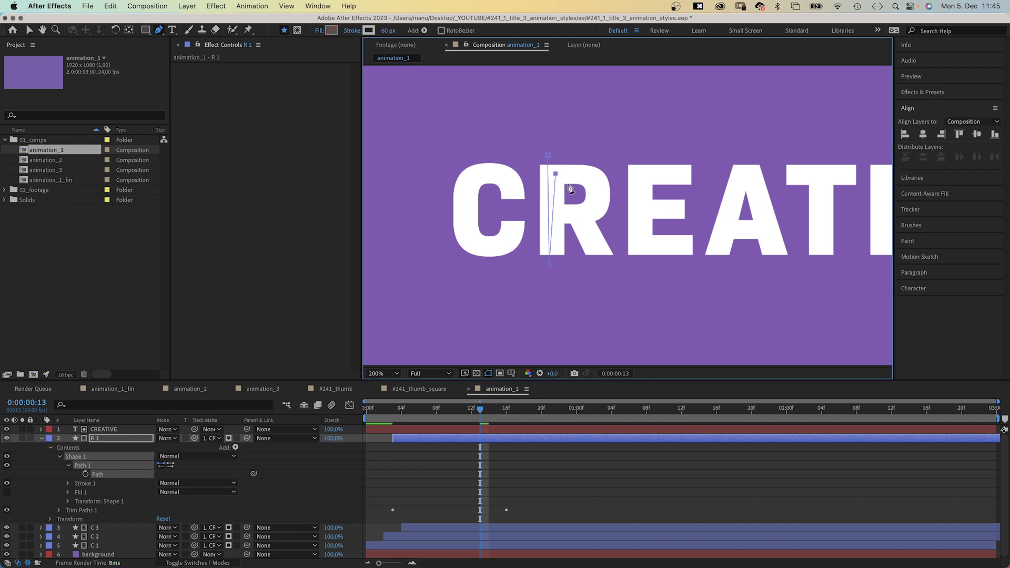
key(super+z)
click(81, 458)
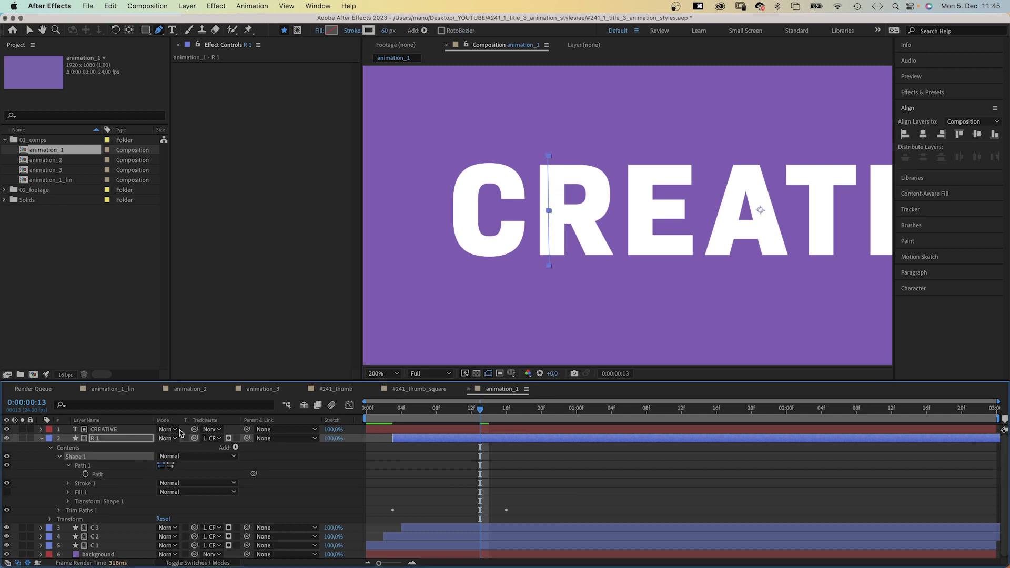
click(557, 173)
drag(602, 195, 600, 224)
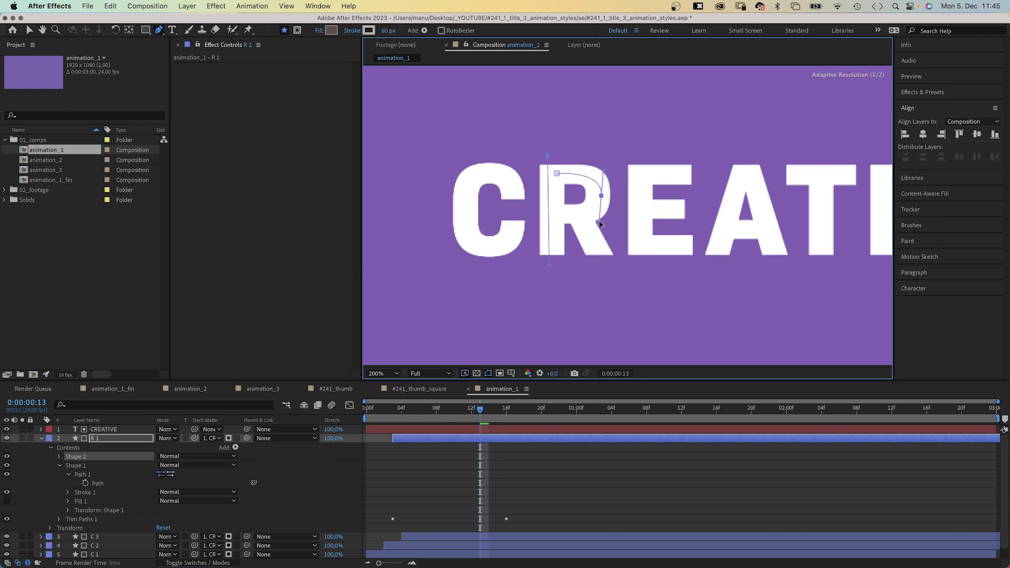
click(557, 213)
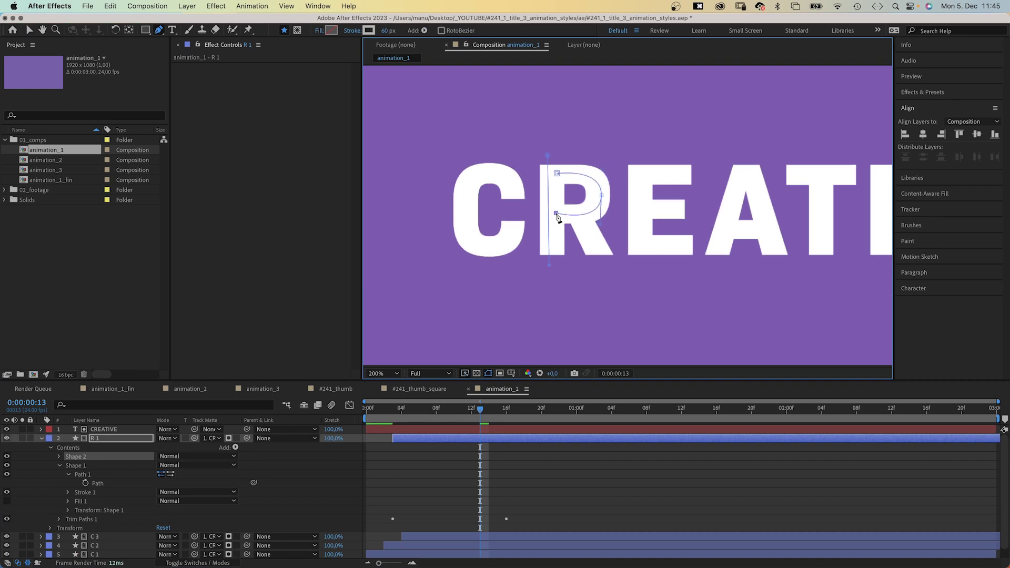
click(583, 219)
click(604, 263)
key(v)
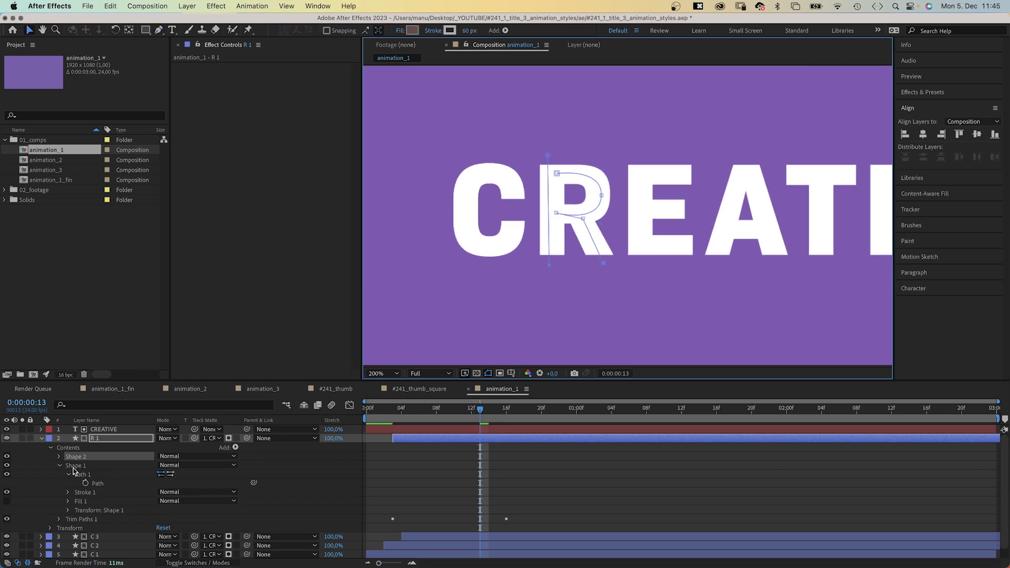
- Move the bowl-and-leg path from Shape 2 into Shape 1, then delete Shape 2 and hide the CREATIVE text layer
click(57, 457)
drag(83, 466, 86, 505)
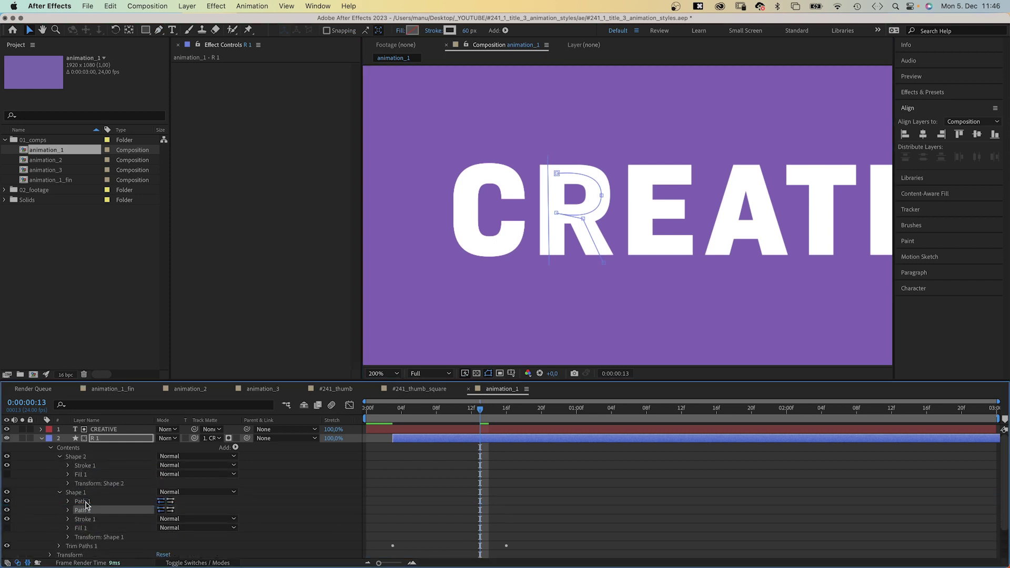
click(79, 458)
key(BackSpace)
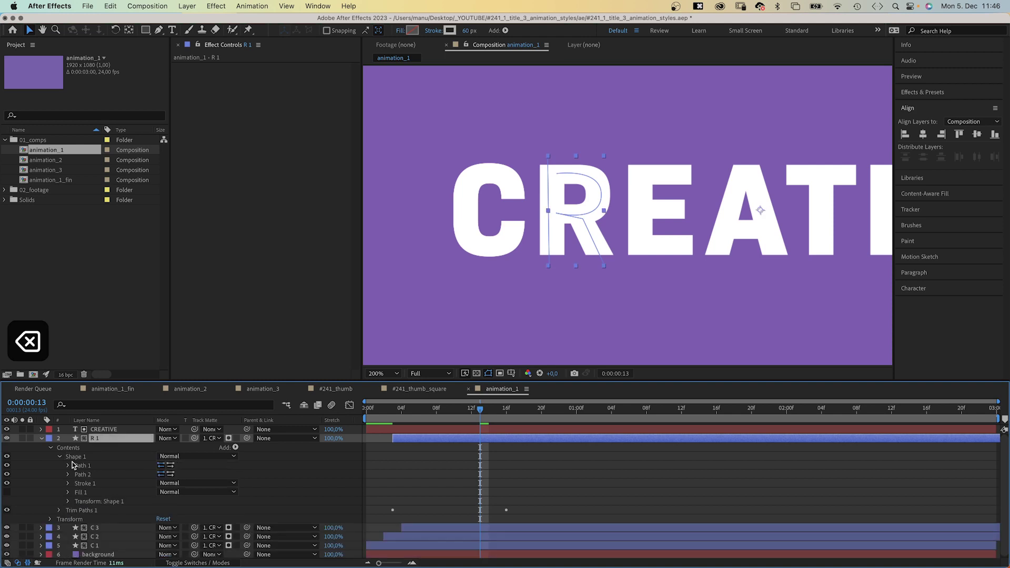
click(8, 429)
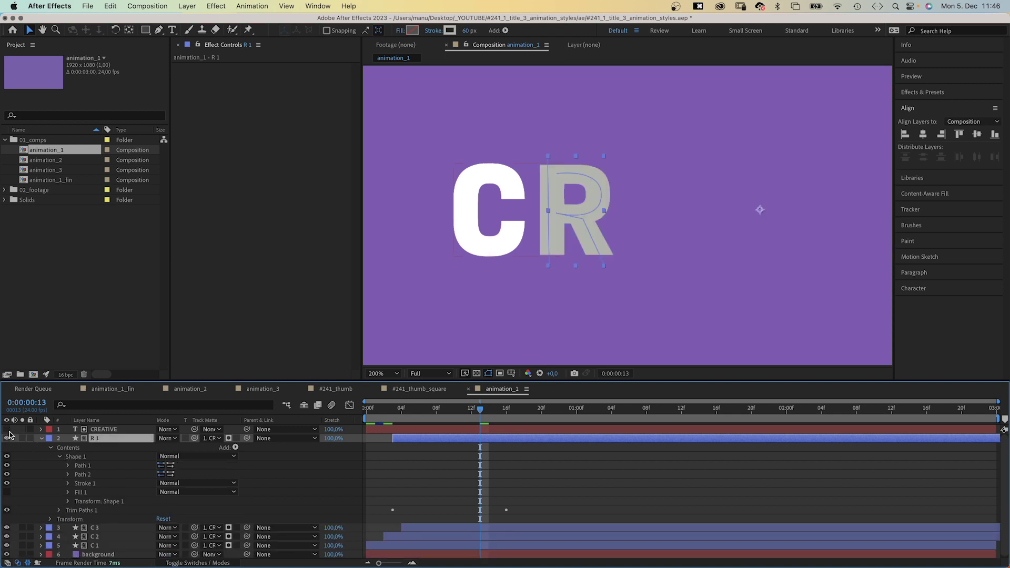
- Inspect the R 1 layer's second path and preview how the R draws on
click(83, 476)
click(581, 219)
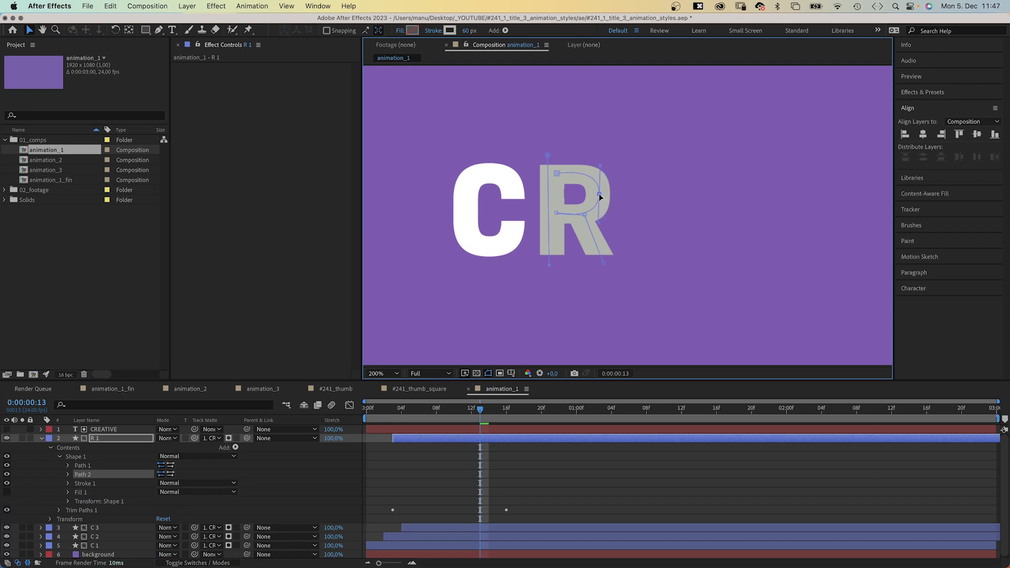
drag(480, 410, 470, 412)
key(space)
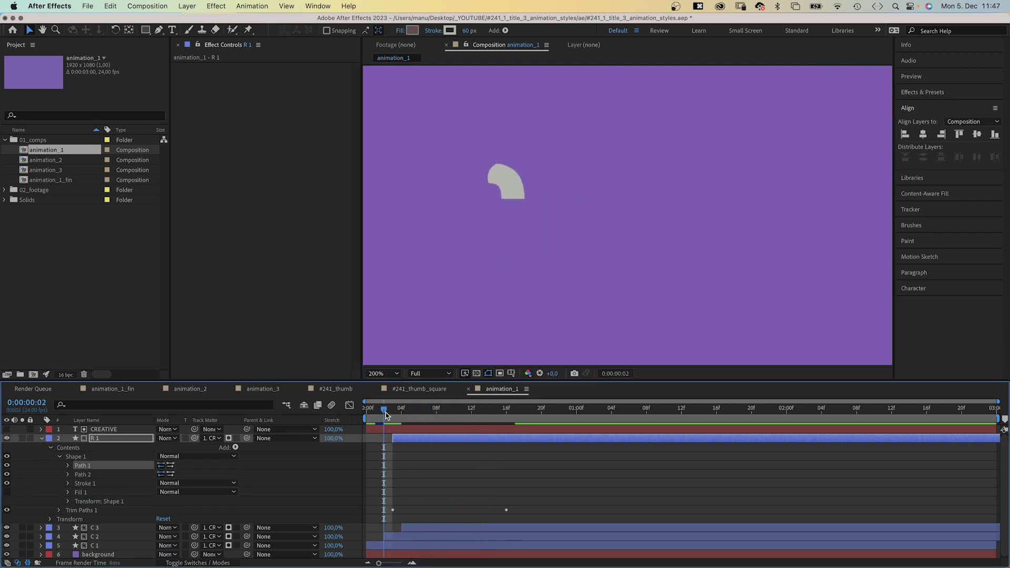
- Duplicate R 1, start the copy at frame 5, and set its stroke color to the pink sampled from the C
click(95, 439)
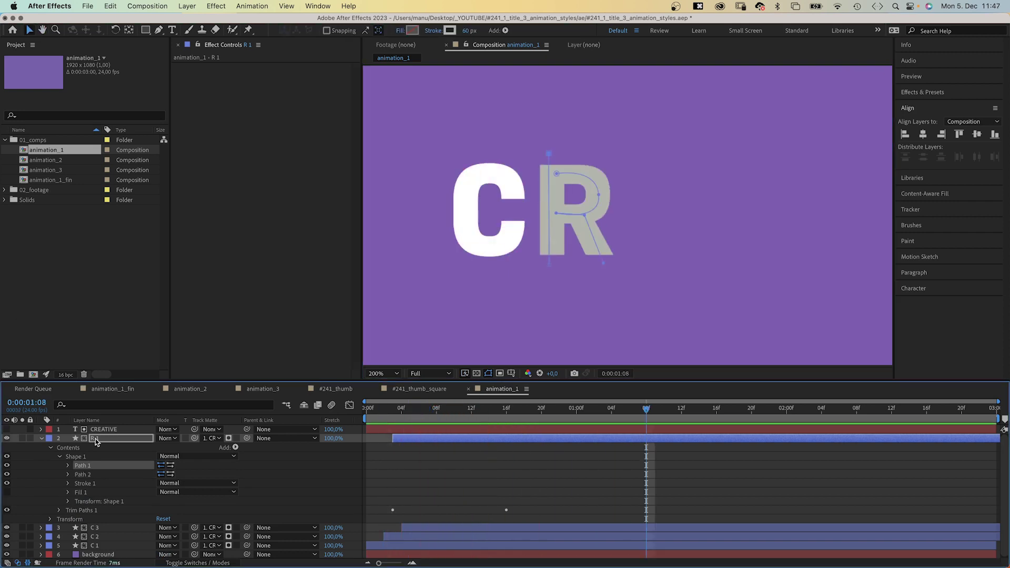
key(super+d)
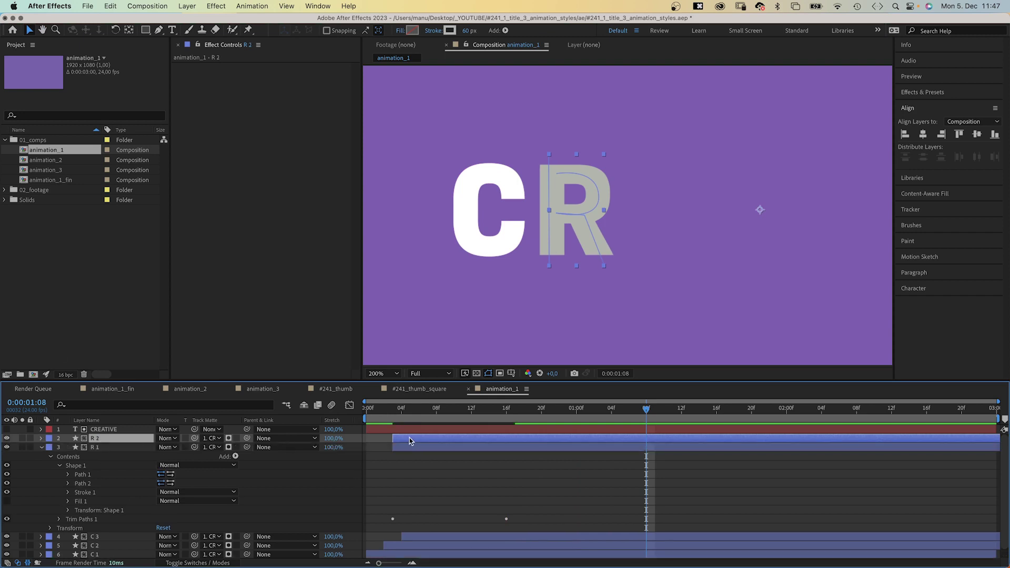
click(413, 408)
key([)
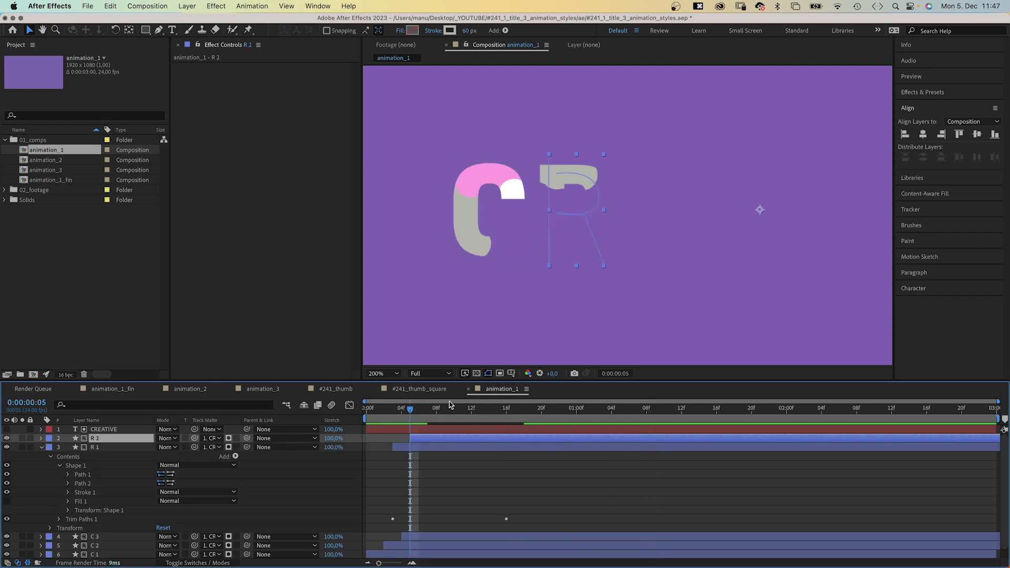
click(450, 31)
drag(561, 105, 663, 95)
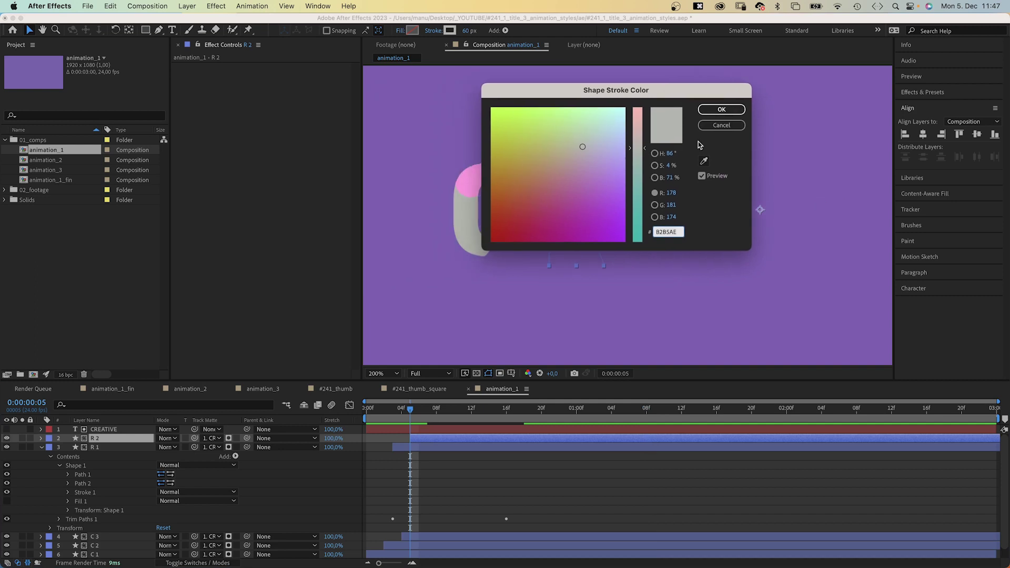
click(705, 163)
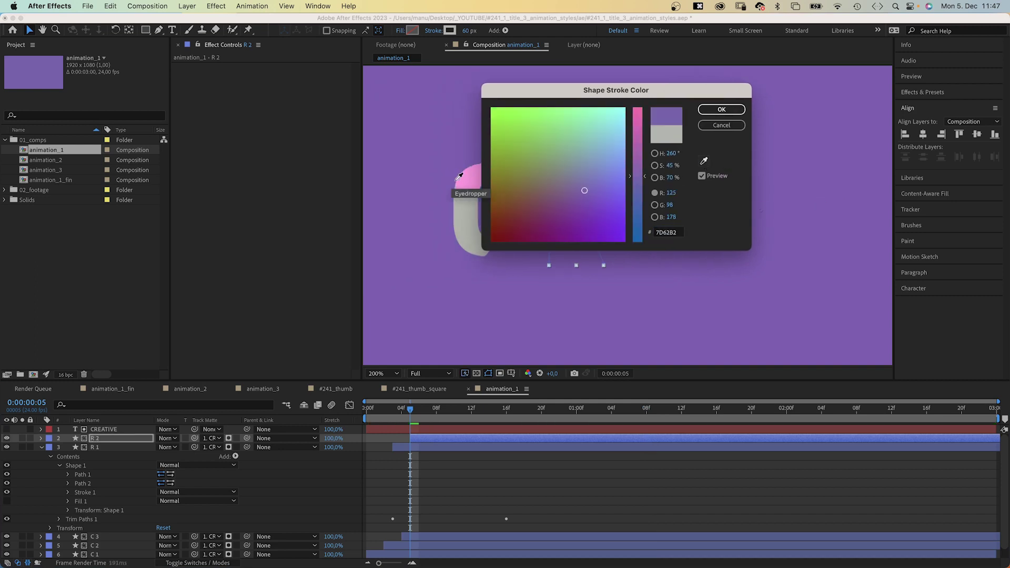
click(717, 112)
- Duplicate the pink R 2 layer, start the copy at frame 7, and set its stroke color to white
key(super+d)
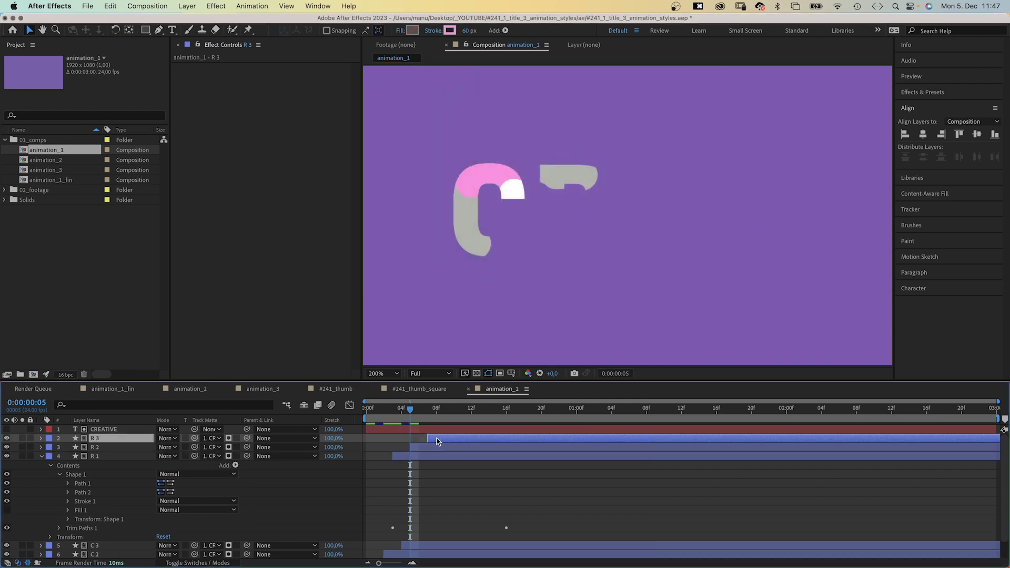
drag(437, 438, 454, 438)
click(454, 409)
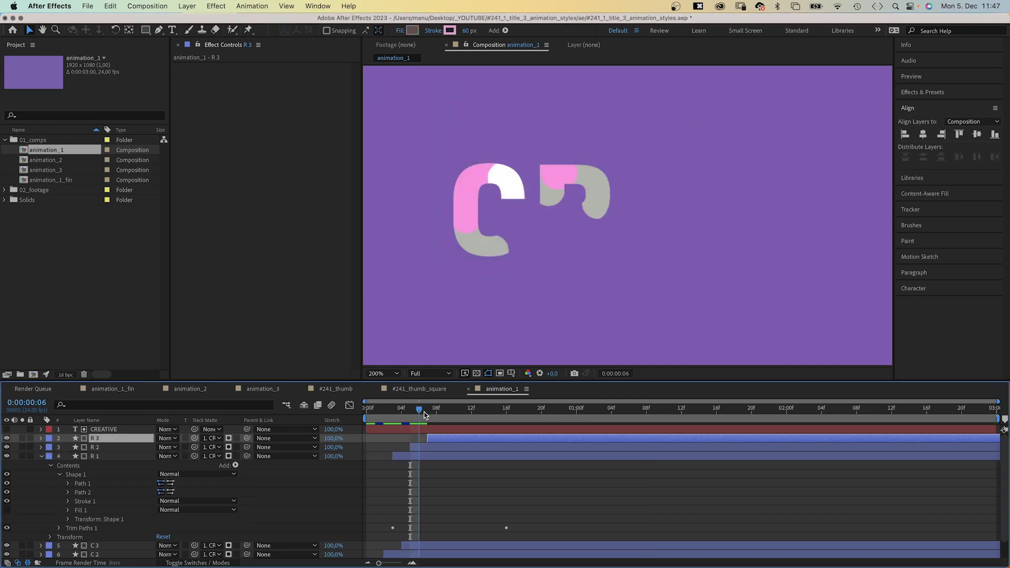
click(451, 32)
click(625, 109)
click(721, 110)
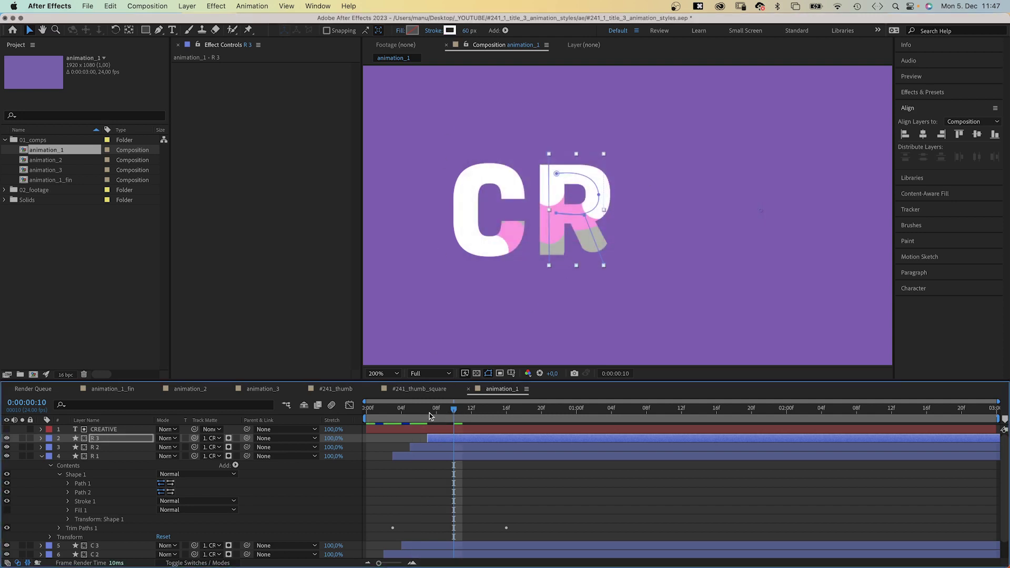
- Preview the staggered C and R animation from the first frame
drag(448, 411, 365, 435)
key(space)
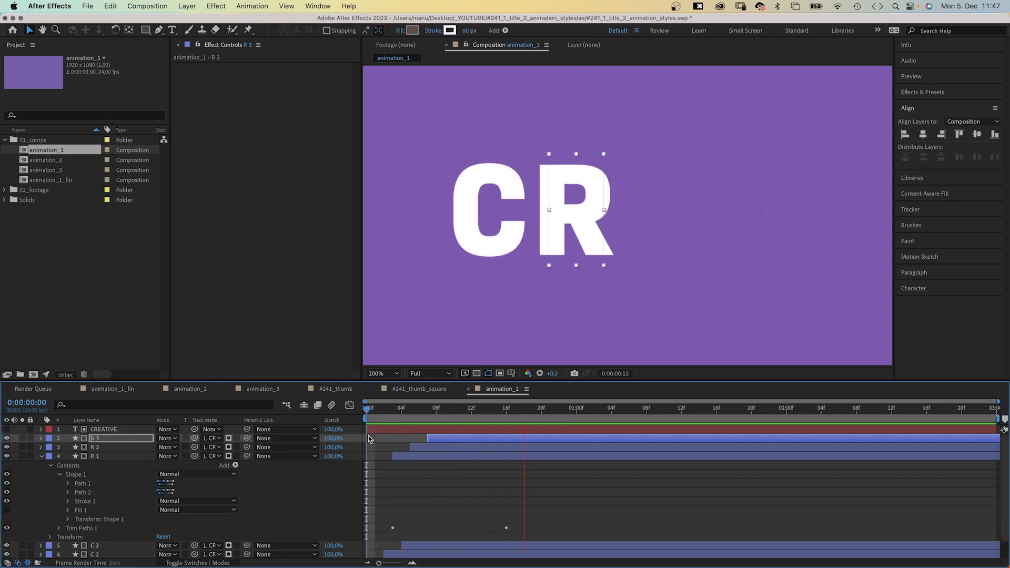
click(419, 412)
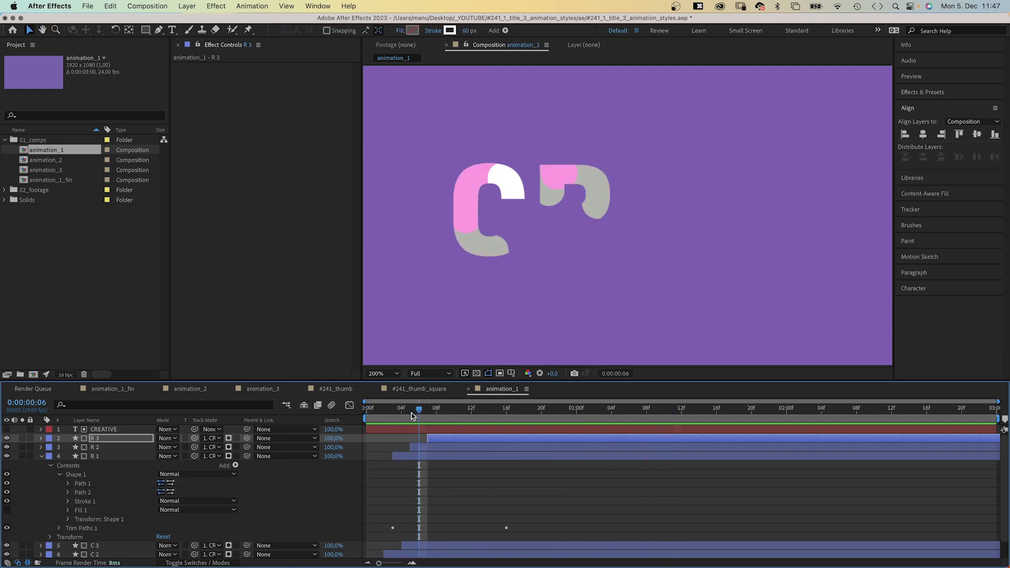
- Collapse the R 1 layer's properties and leave no layer selected
click(41, 456)
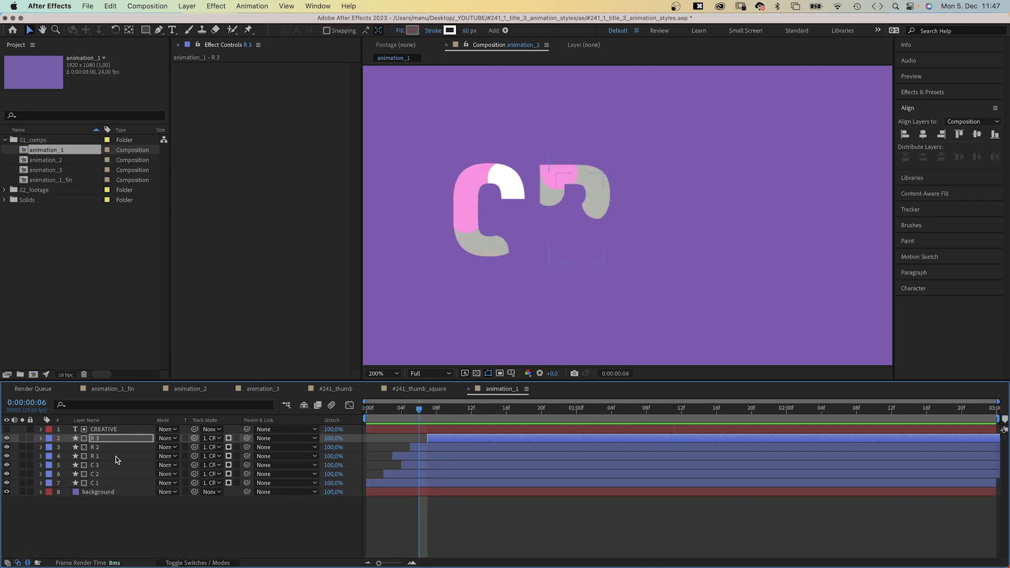
shift+click(95, 483)
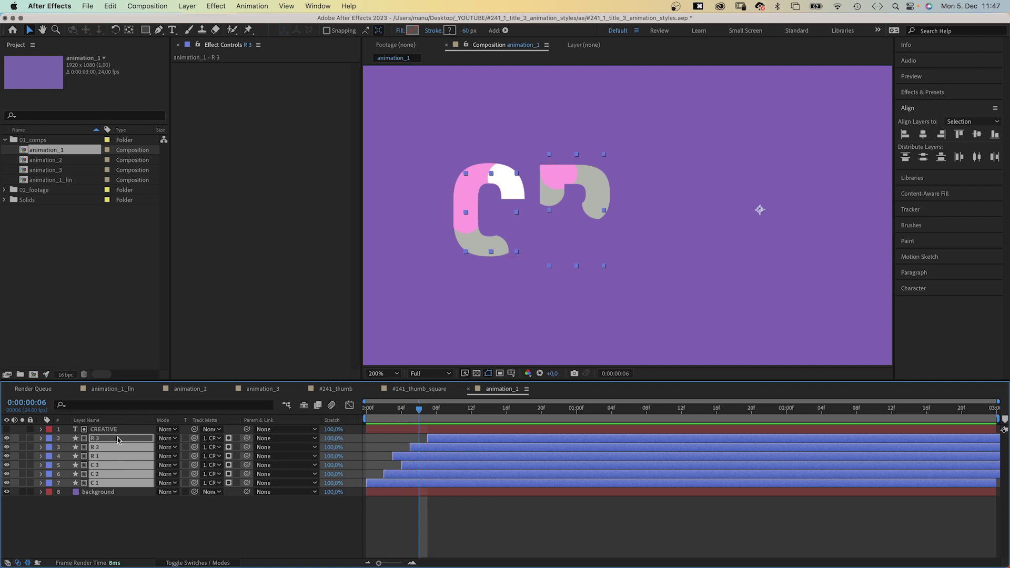
click(113, 430)
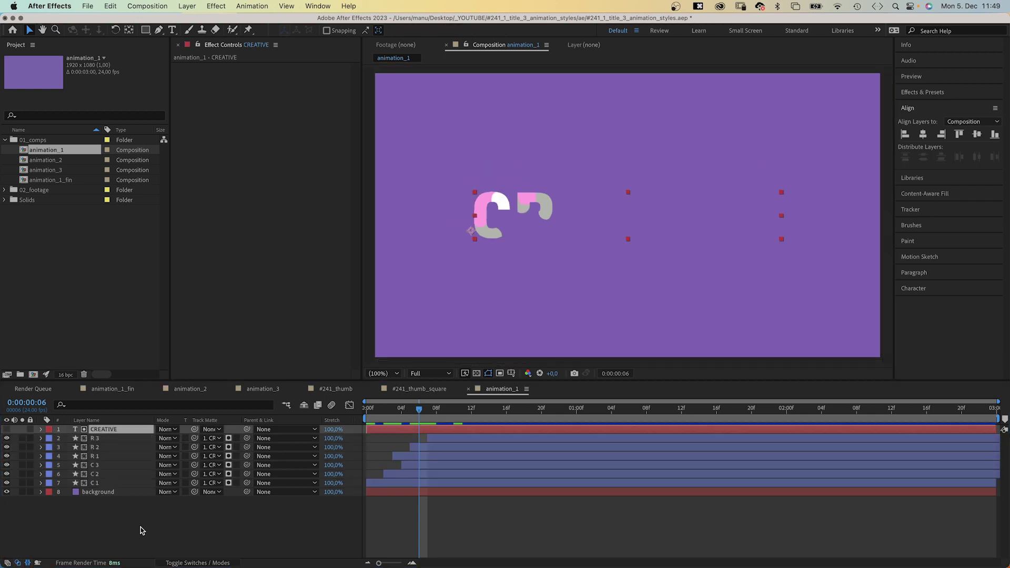
click(144, 534)
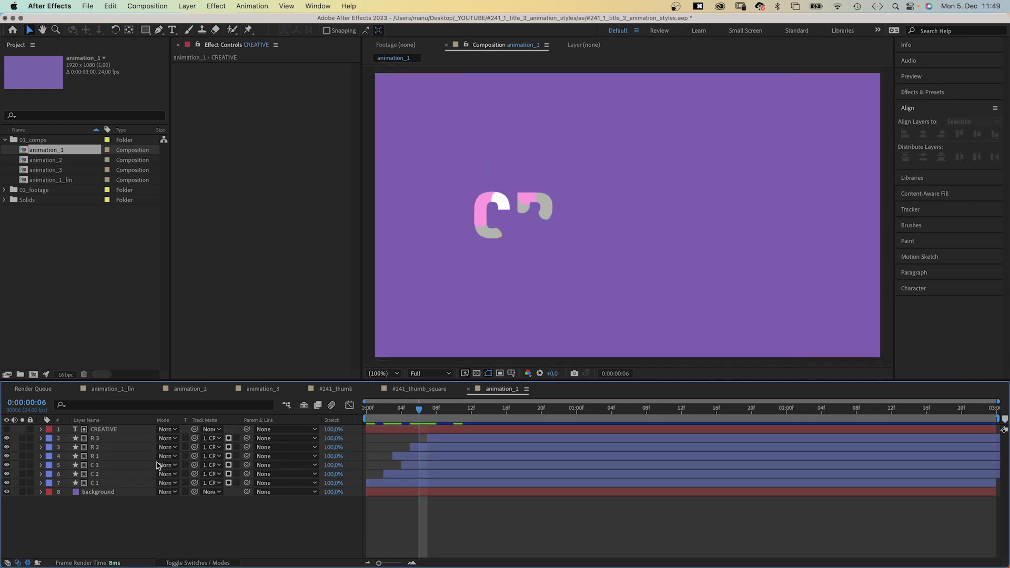
- Create a comp-sized star shape layer with the Star tool and set its number of points to 4
drag(148, 26, 163, 74)
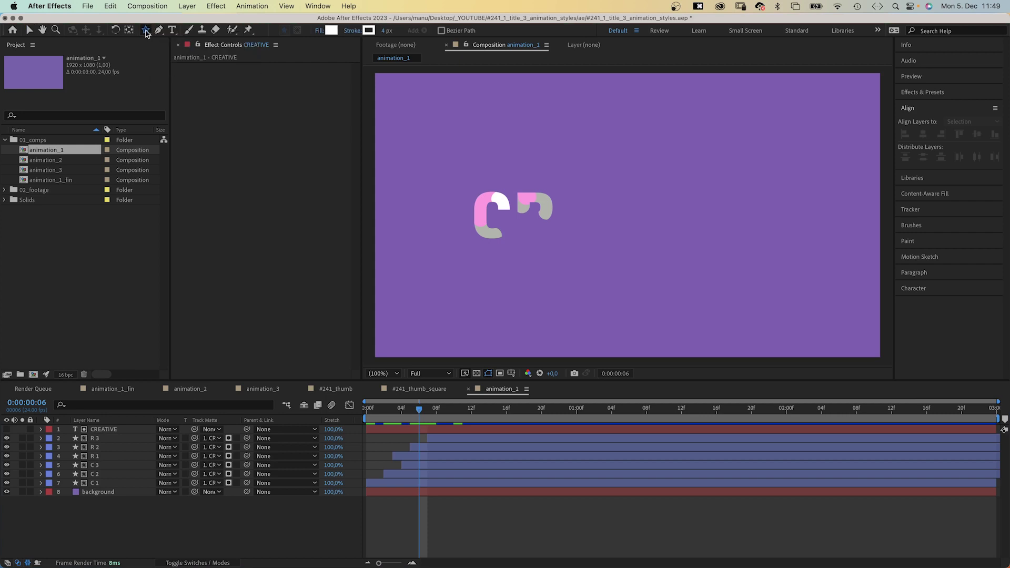
double_click(146, 30)
click(58, 447)
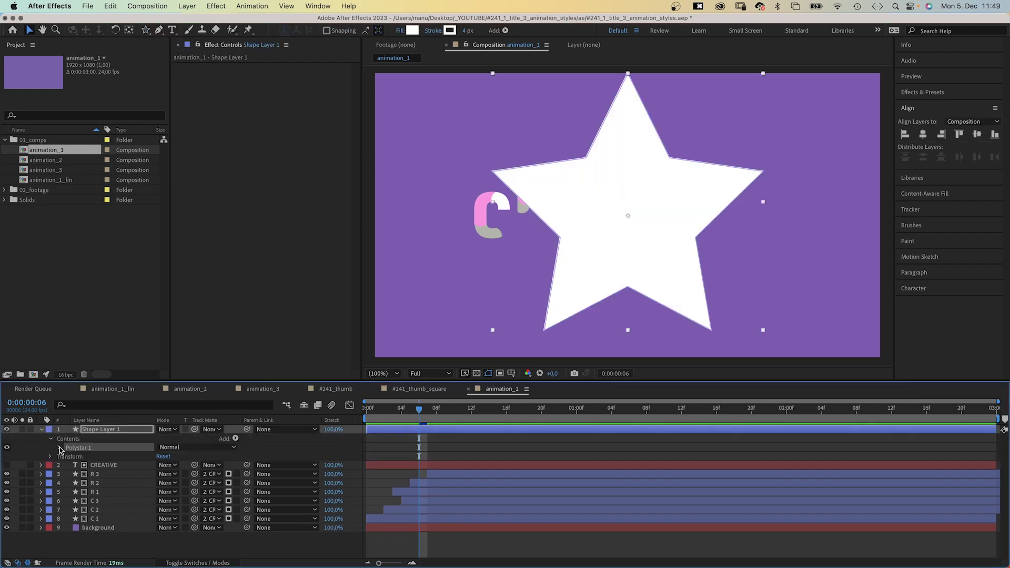
click(68, 457)
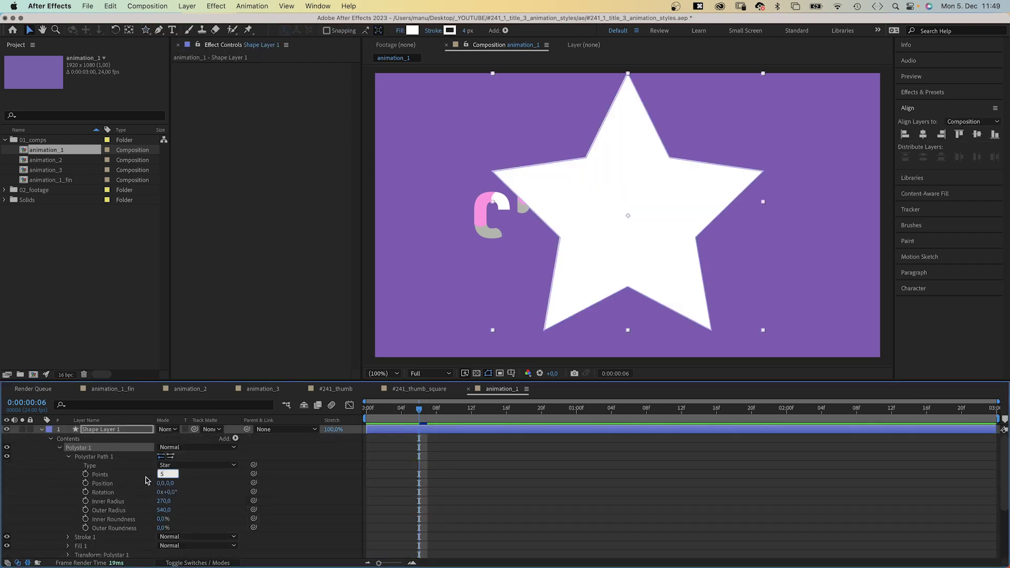
text(4)
key(Return)
- Set the star's inner radius to 10, outer radius to 45, and inner roundness to 250%
click(163, 501)
text(1)
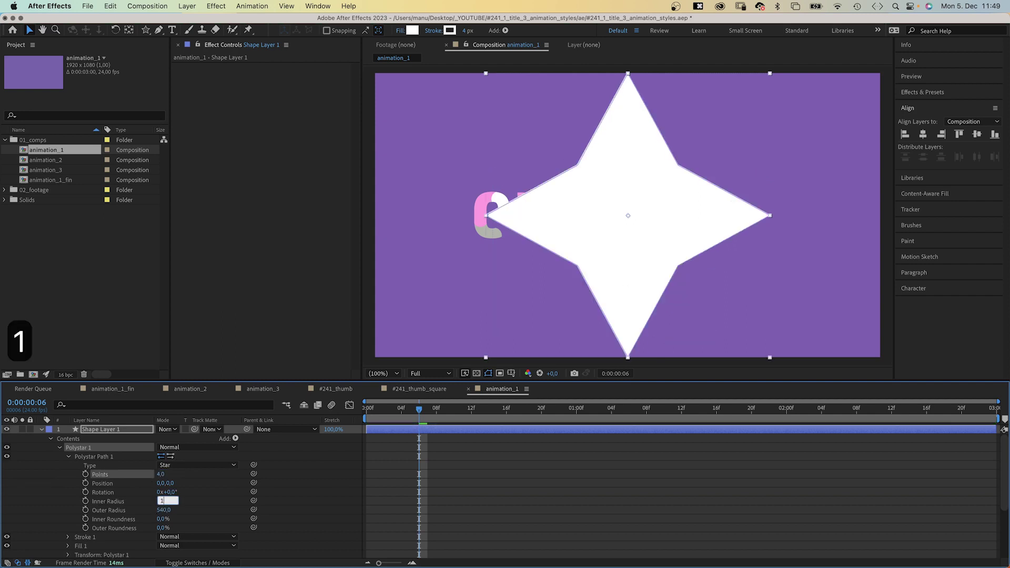
text(0)
key(Return)
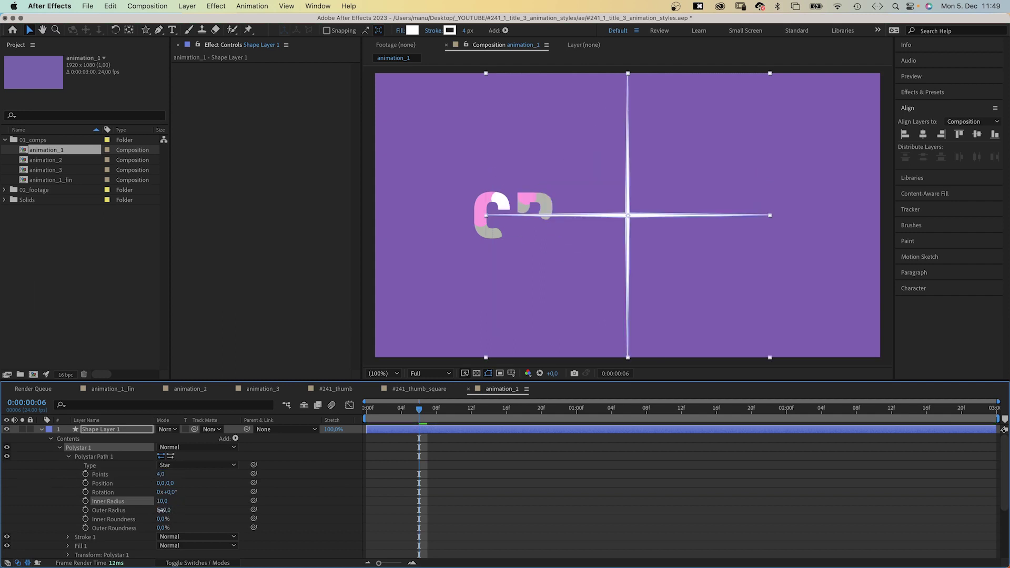
text(45)
key(Return)
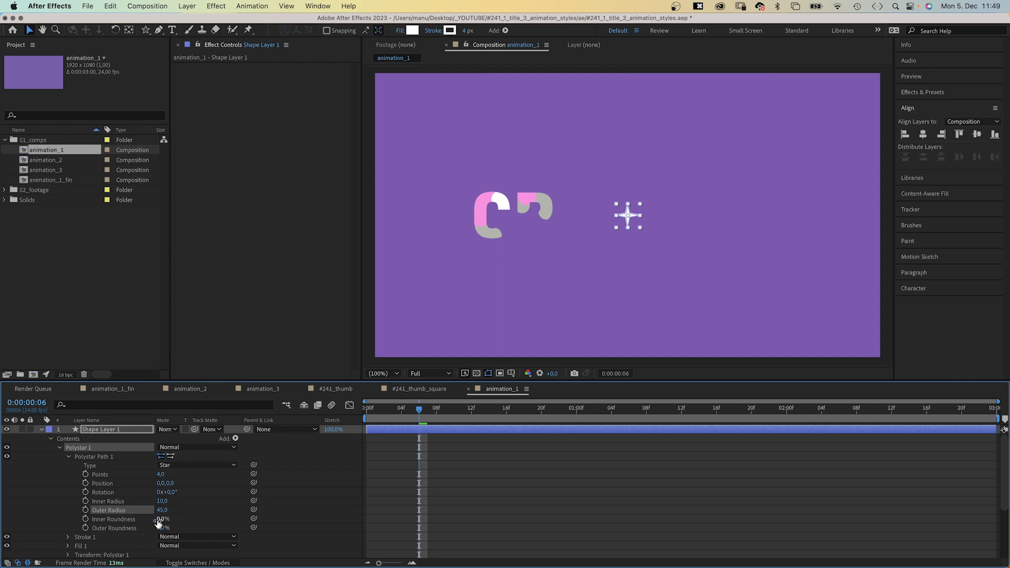
text(250)
key(Return)
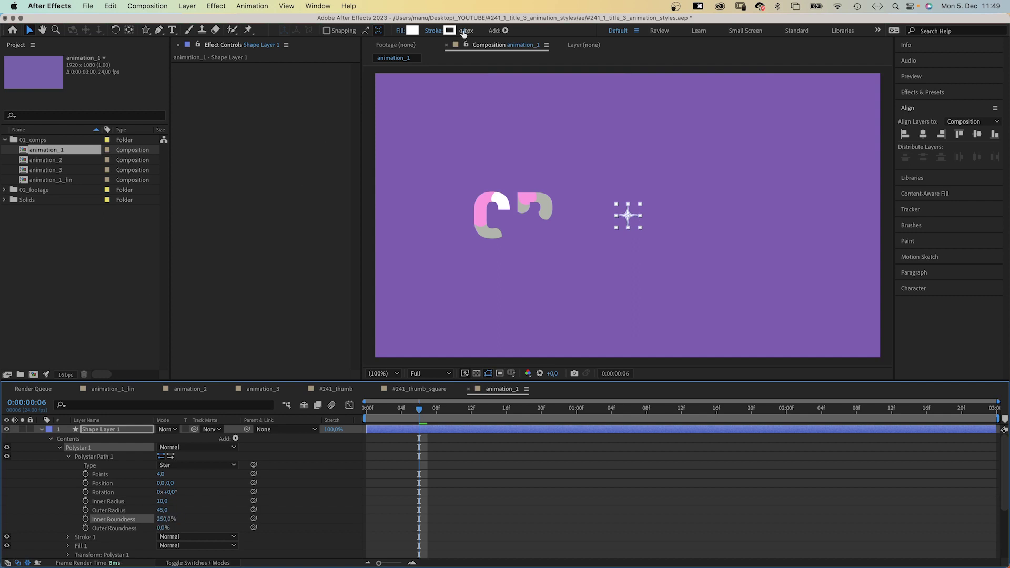
- Reduce the star's stroke width to 0 px, rename the layer Star, and collapse its properties
drag(464, 34, 437, 28)
click(107, 431)
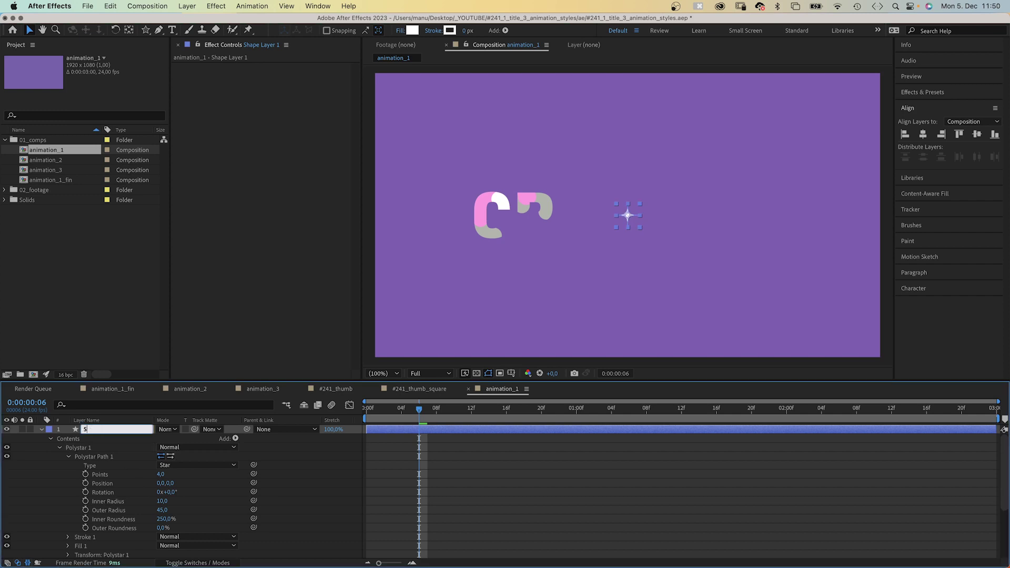
key(Return)
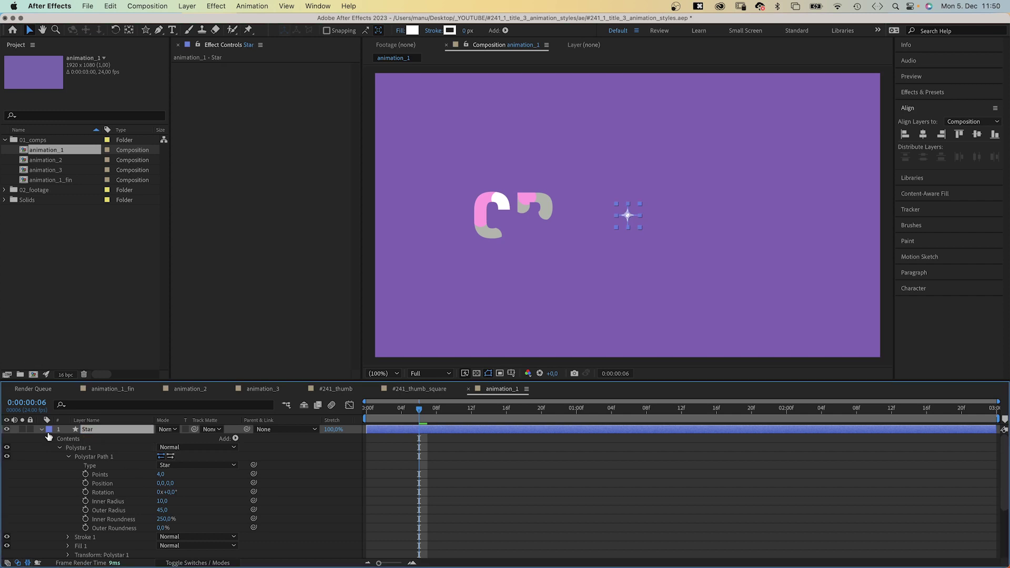
click(40, 430)
- Keyframe the Star layer's scale at 0% on frame 0 and 75% on frame 6
key(s)
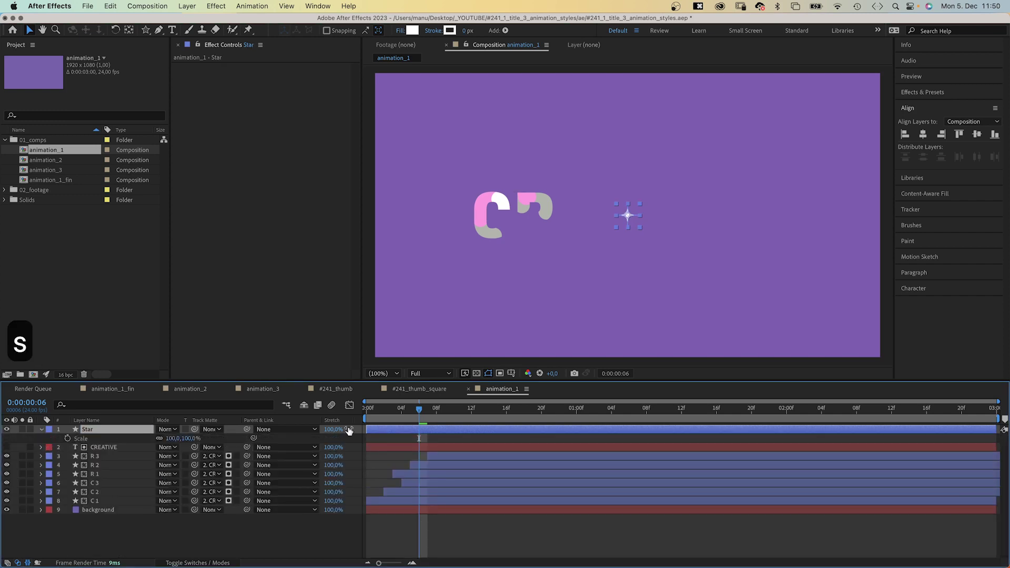
key(Home)
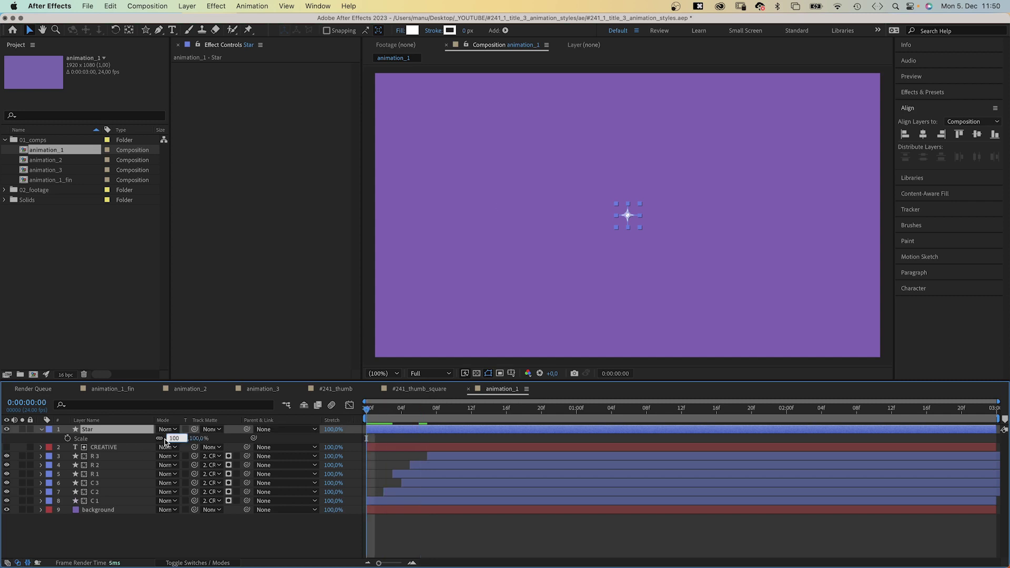
text(0)
key(Return)
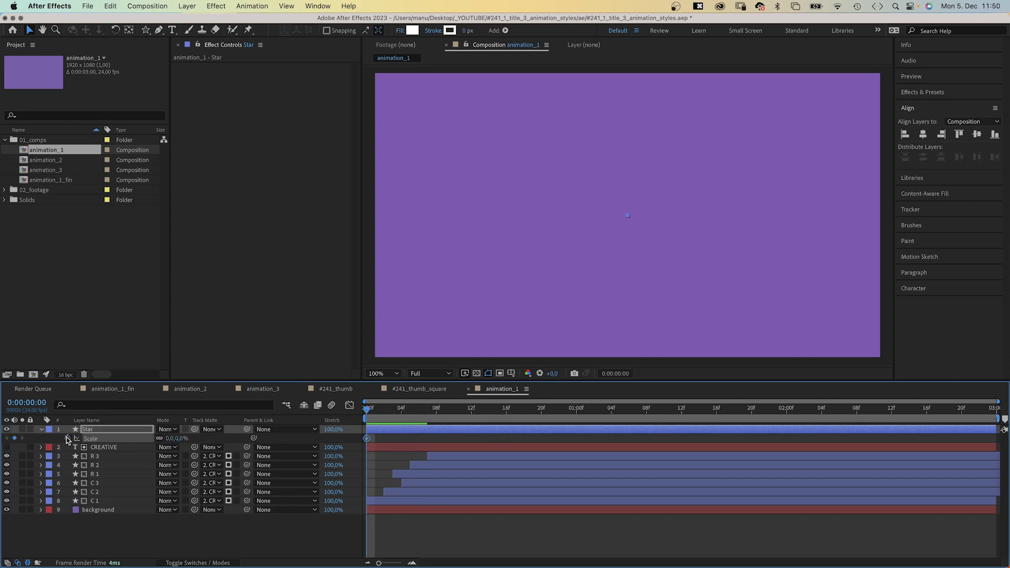
drag(383, 413, 419, 415)
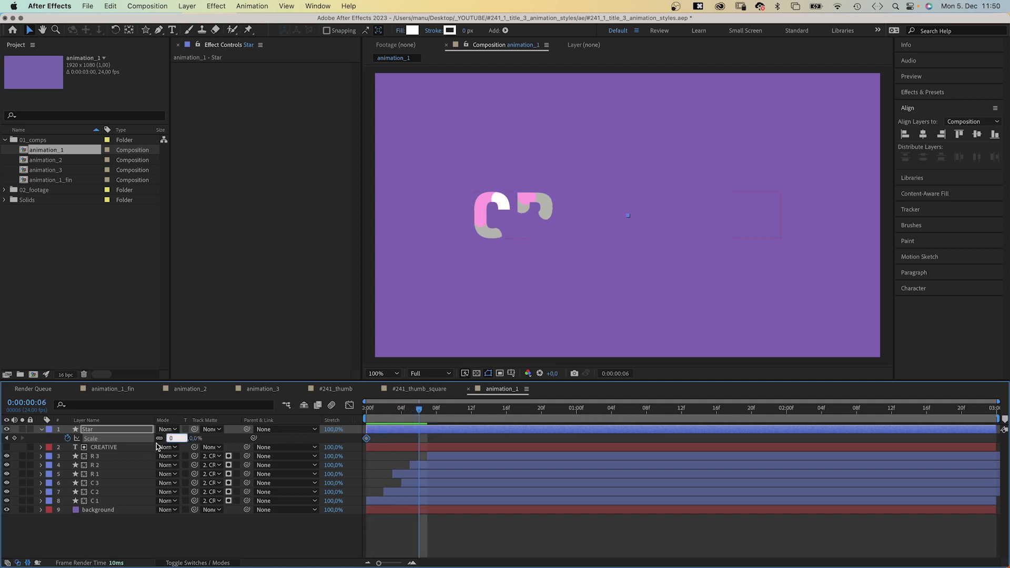
text(75)
key(Return)
- Add a 0% scale keyframe to the Star at frame 12 and trim the layer's end to that frame
scroll(628, 215, up, 1)
drag(421, 414, 474, 413)
text(0)
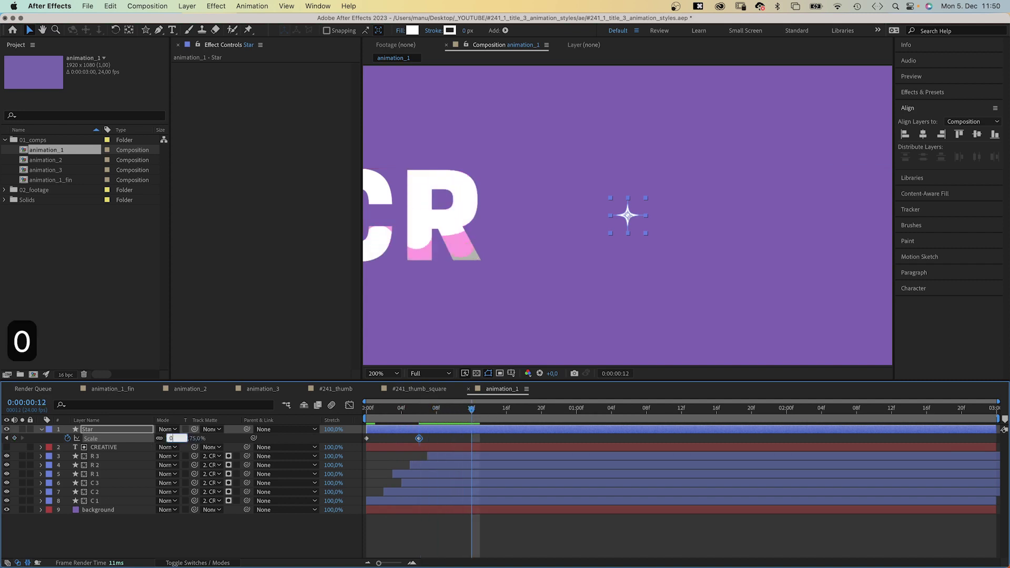
key(Return)
drag(997, 430, 522, 444)
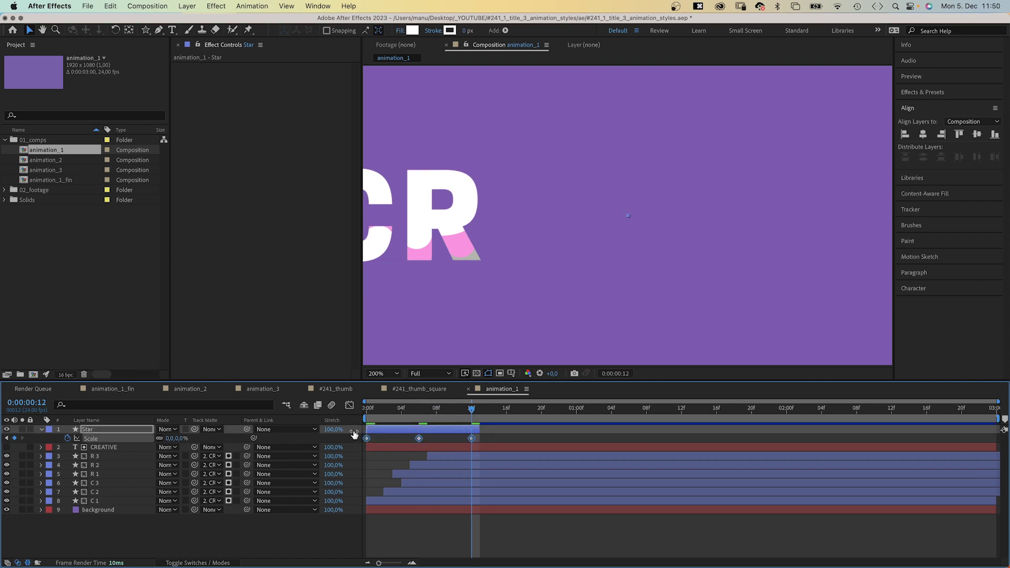
- Ease the Star's three scale keyframes in the speed graph, bringing each to zero speed with extended influence handles
click(350, 406)
drag(505, 516, 442, 484)
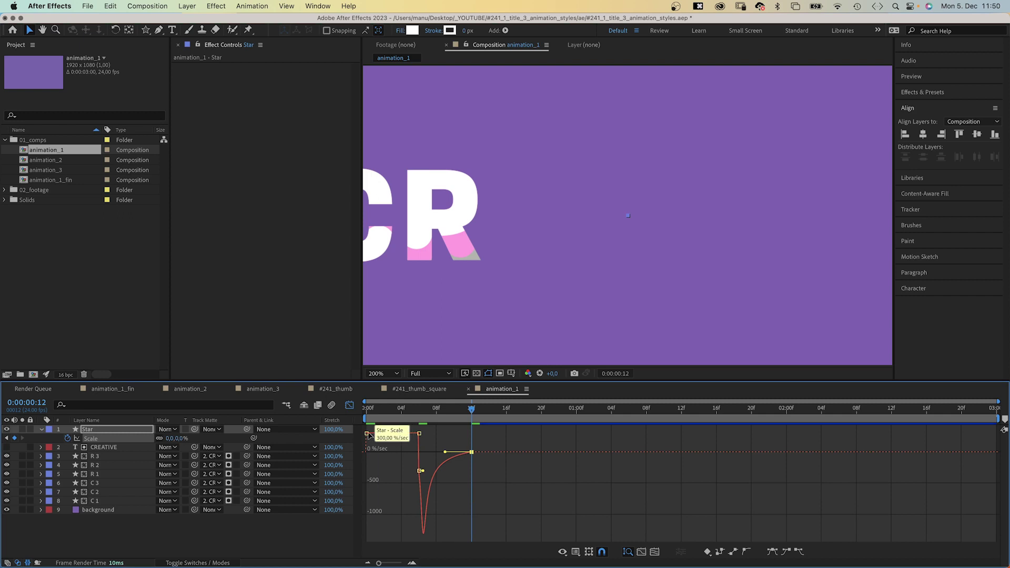
click(367, 434)
drag(382, 434, 432, 486)
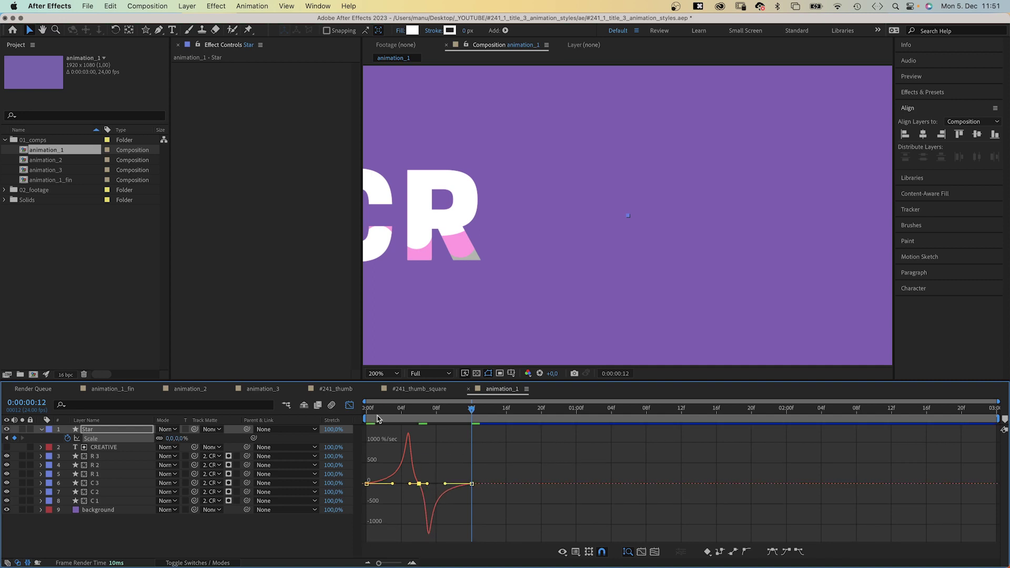
- Deselect the Star layer and preview the eased star and letter animation from the start
drag(400, 415, 359, 421)
click(257, 521)
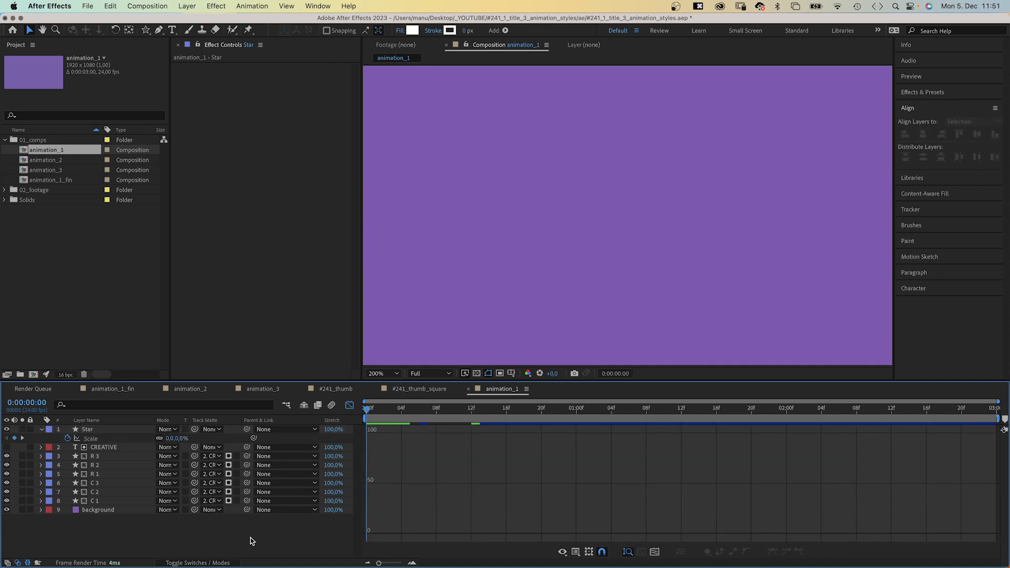
key(space)
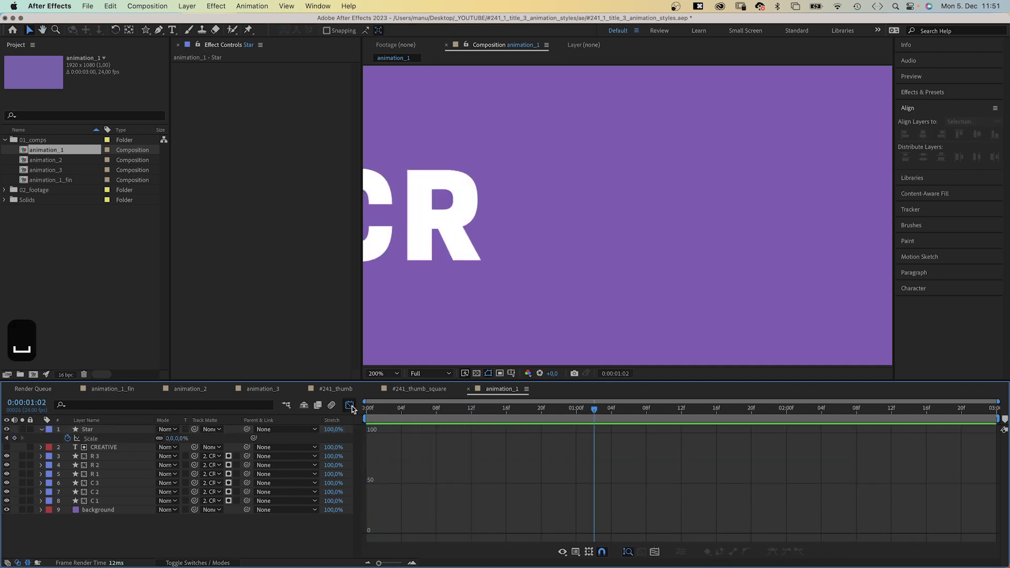
- Duplicate the Star layer, offset the copy four frames later and place it at the lower right of the C
click(349, 405)
key(alt+/)
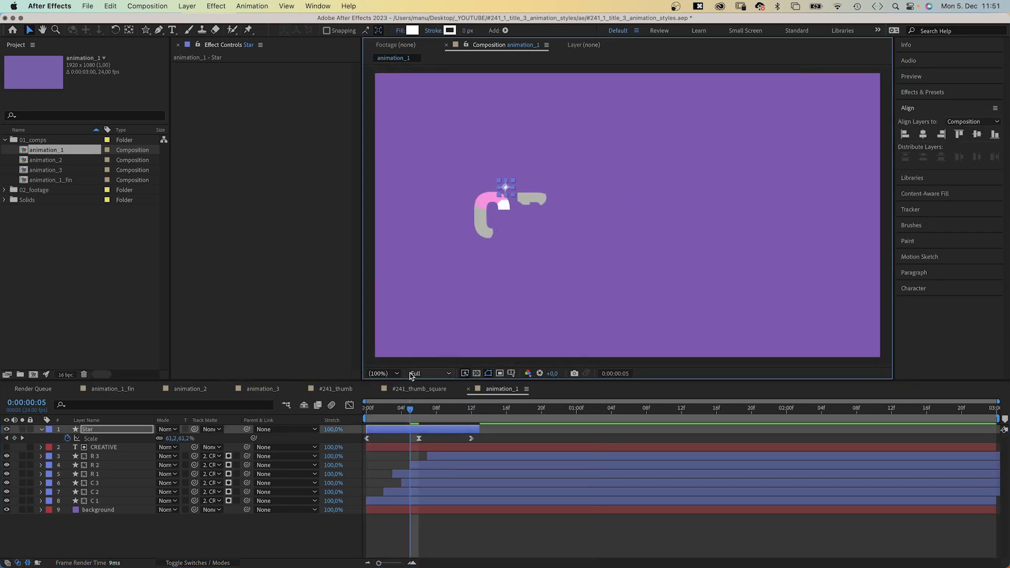
key(ctrl+d)
key(alt+Page_Down)
key(alt+Page_Down)
key(alt+Page_Down)
key(alt+Page_Down)
- Duplicate the second star, offset the new copy another four frames, place it beside the R's leg and preview the sparkles
key(ctrl+d)
key(alt+Page_Down)
key(alt+Page_Down)
key(alt+Page_Down)
key(alt+Page_Down)
key(Page_Down)
key(Page_Down)
key(Page_Down)
key(Page_Down)
key(Page_Down)
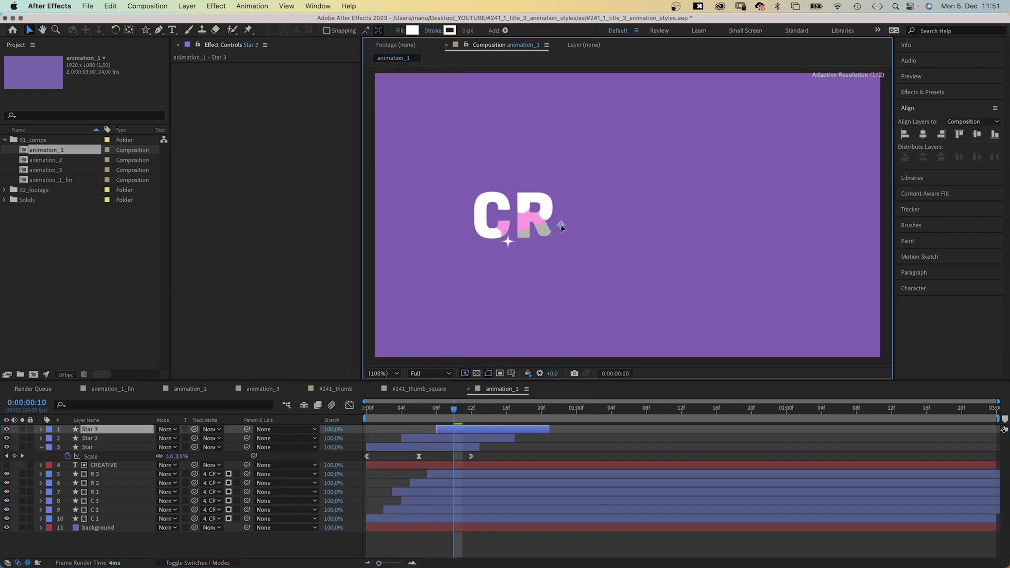
key(space)
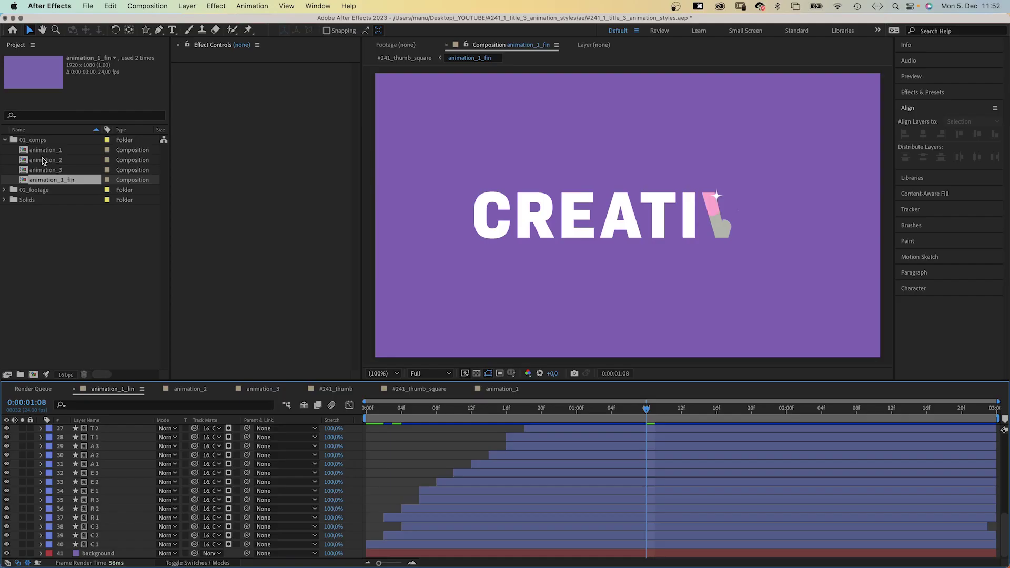
- Open the animation_2 composition and add a Position text animator to the CREATIVE layer
double_click(42, 160)
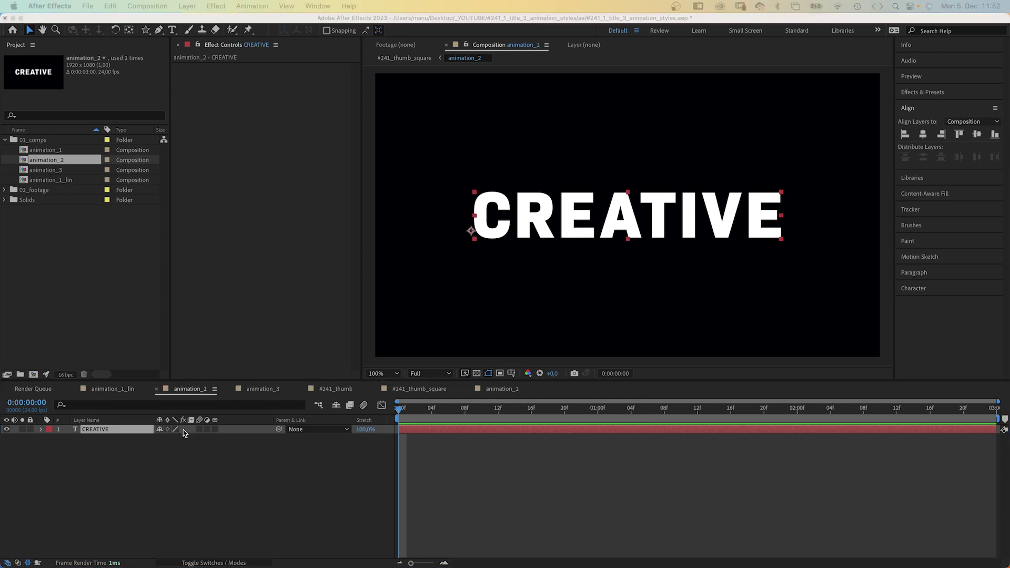
click(119, 430)
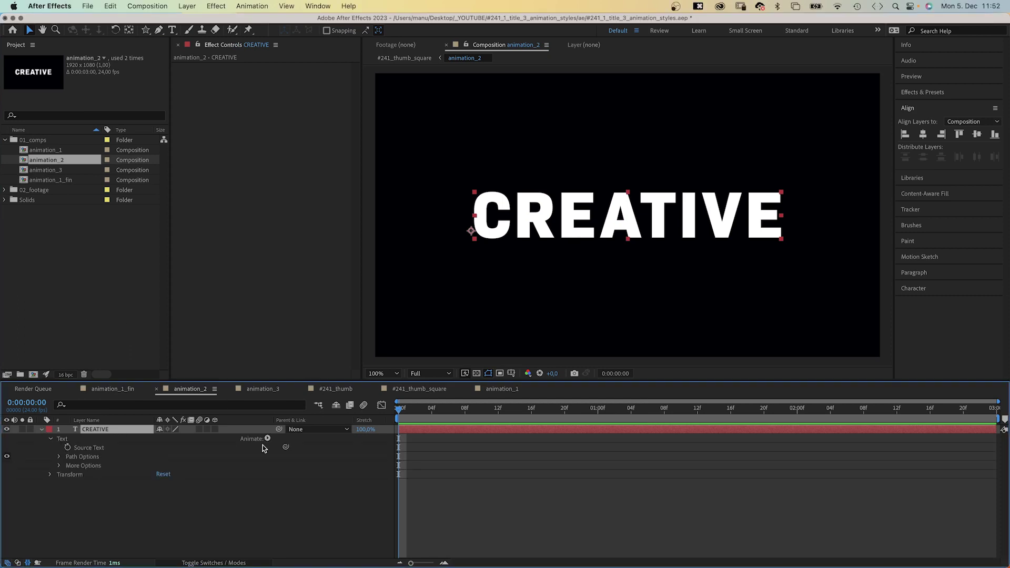
click(268, 439)
click(291, 376)
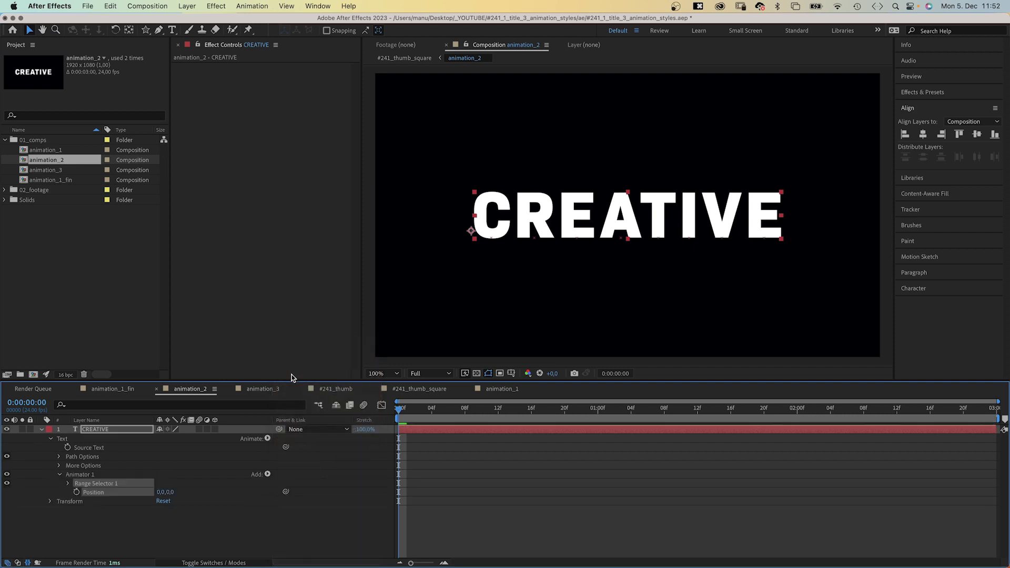
- Set the animator's X position to 700 and keyframe the range selector's Start from 0% at frame 0 to 100% at one second
click(67, 484)
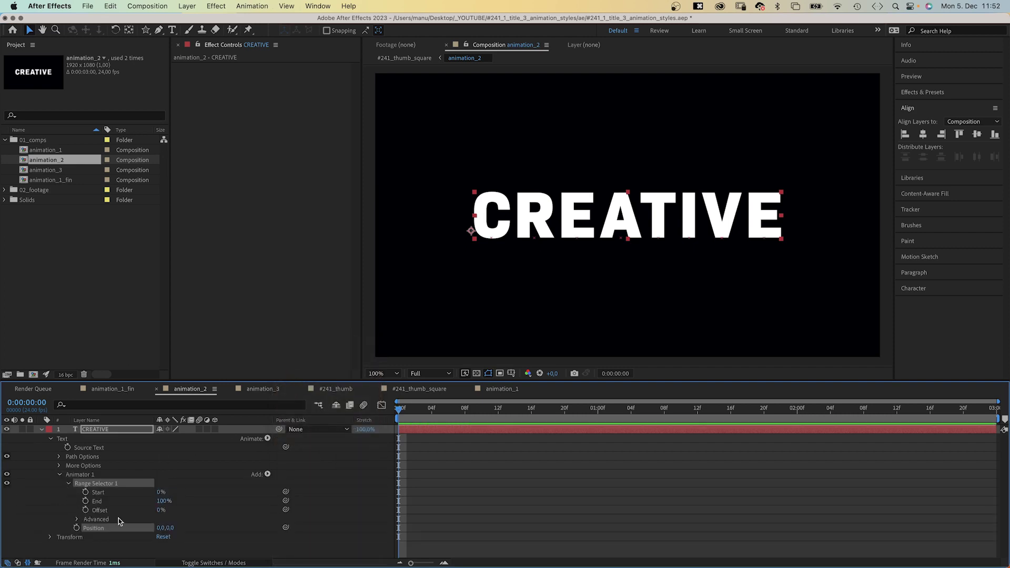
text(700)
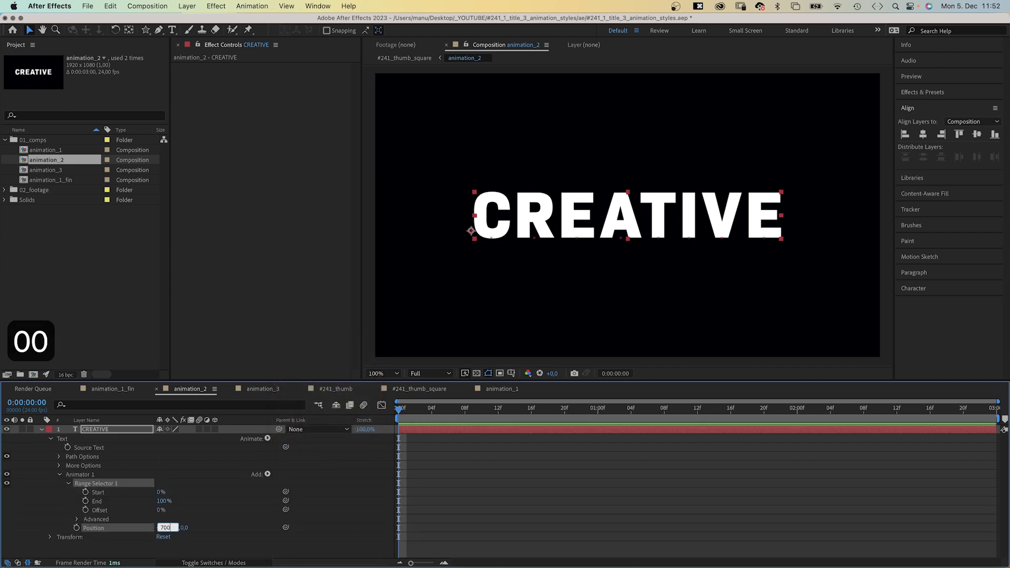
key(Return)
click(85, 492)
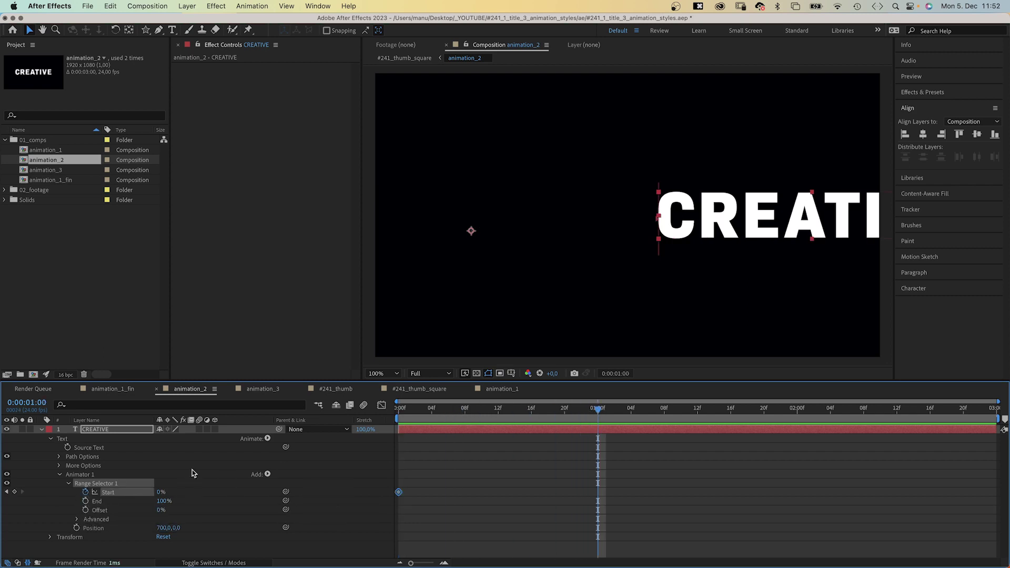
drag(159, 493, 265, 475)
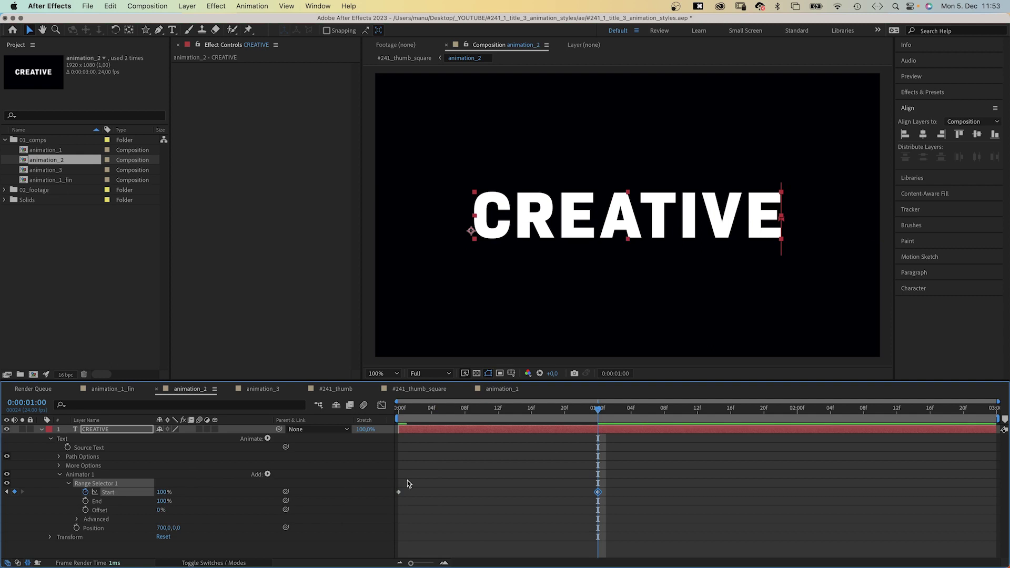
- Ease the Start keyframes in the speed graph for a fast beginning and long slowdown, preview, and collapse the CREATIVE layer
drag(637, 475, 392, 508)
click(381, 408)
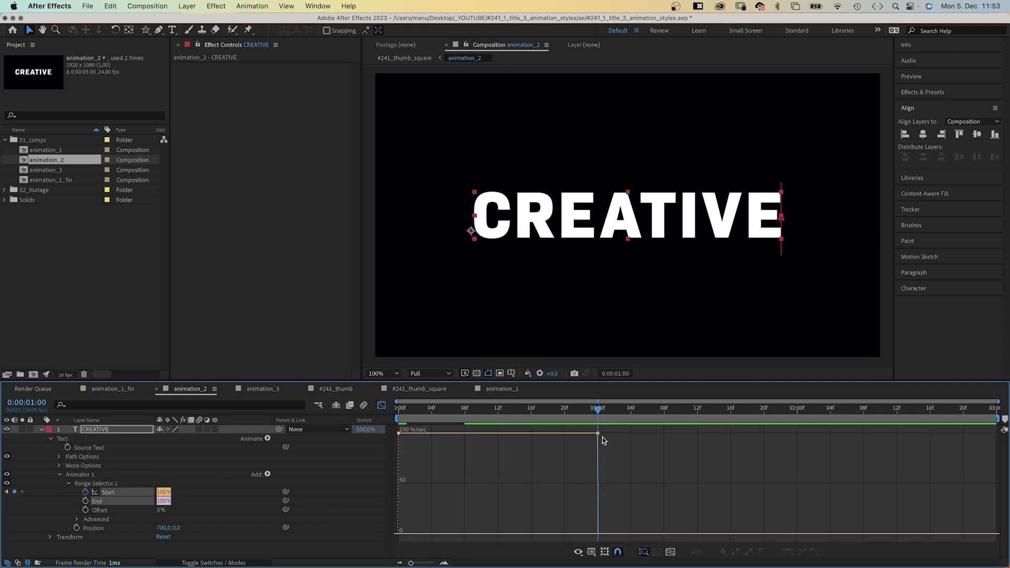
drag(579, 512, 521, 526)
drag(415, 487, 425, 530)
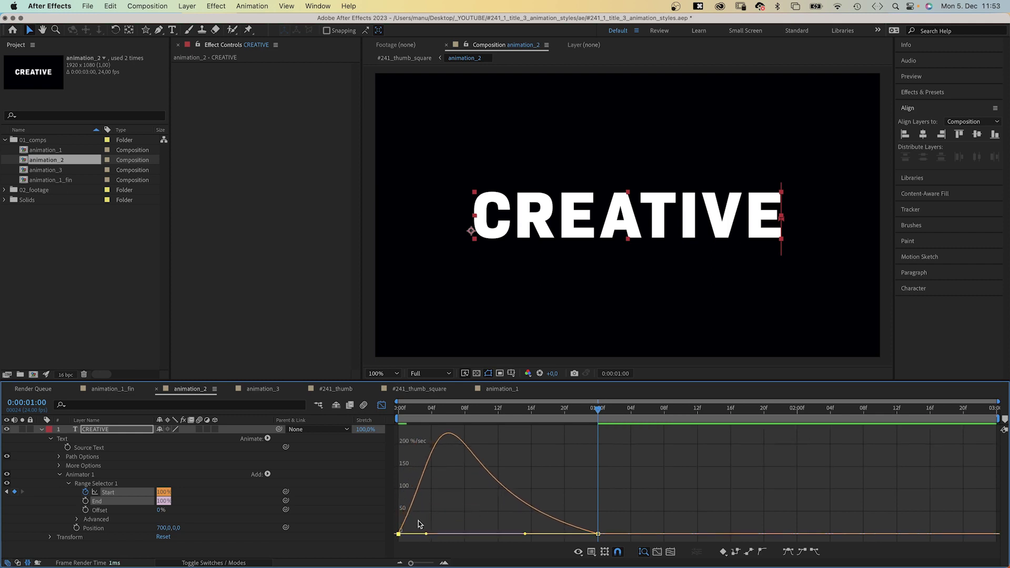
key(space)
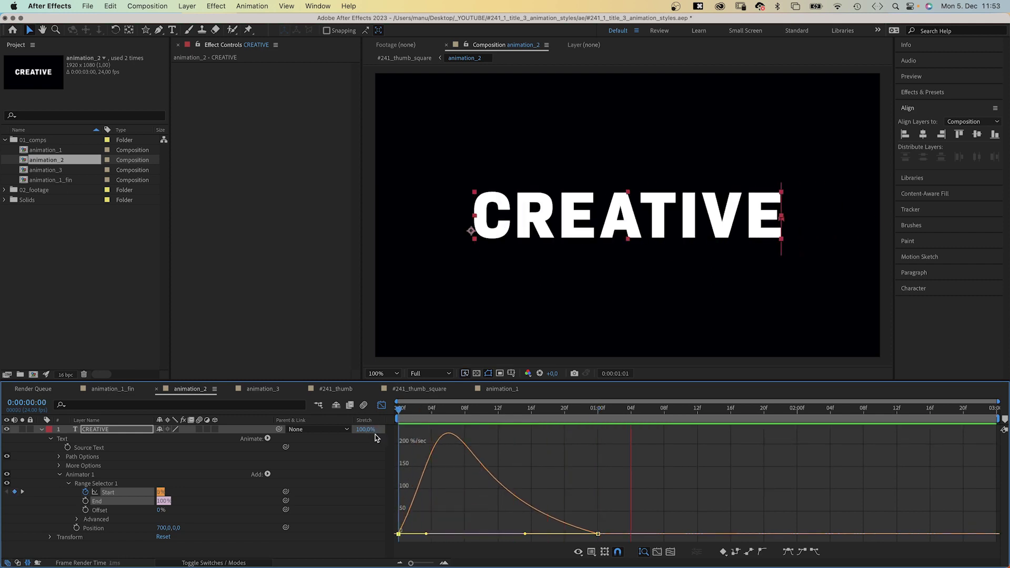
key(space)
click(381, 407)
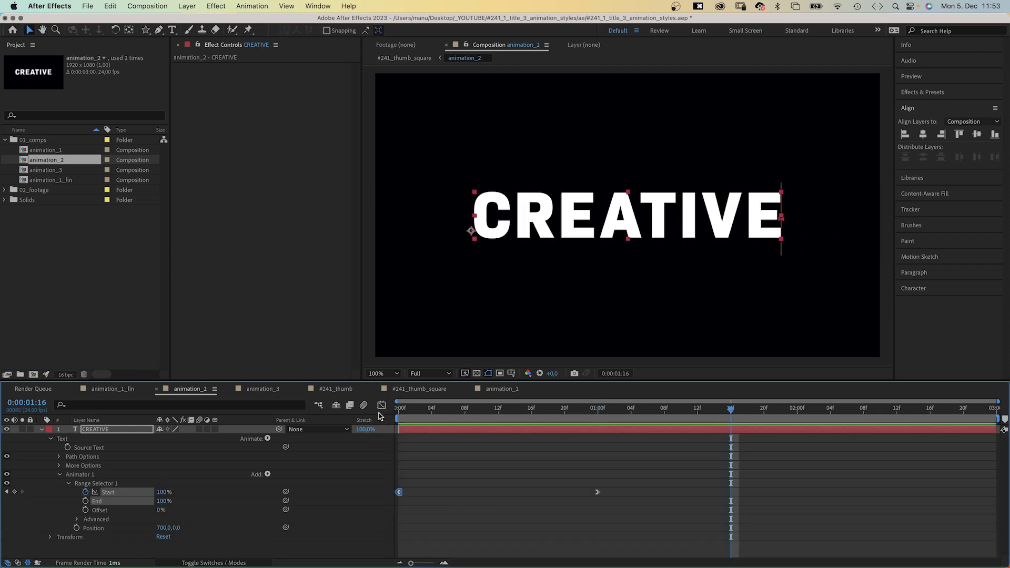
click(42, 430)
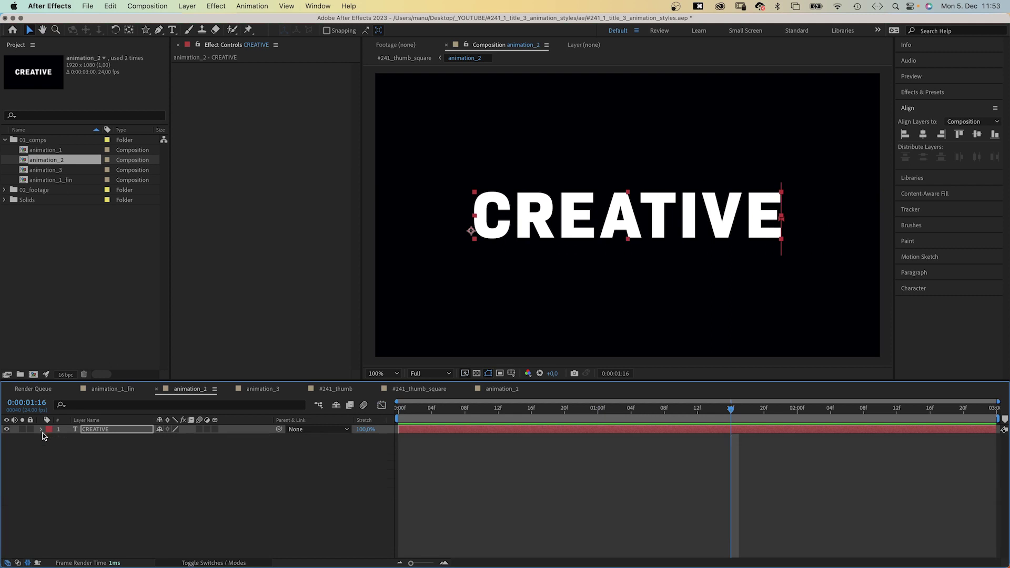
- Apply CC Scale Wipe to the CREATIVE layer with Stretch 15, Center X 349 and Direction 90°
click(912, 93)
click(927, 105)
text(cc sca)
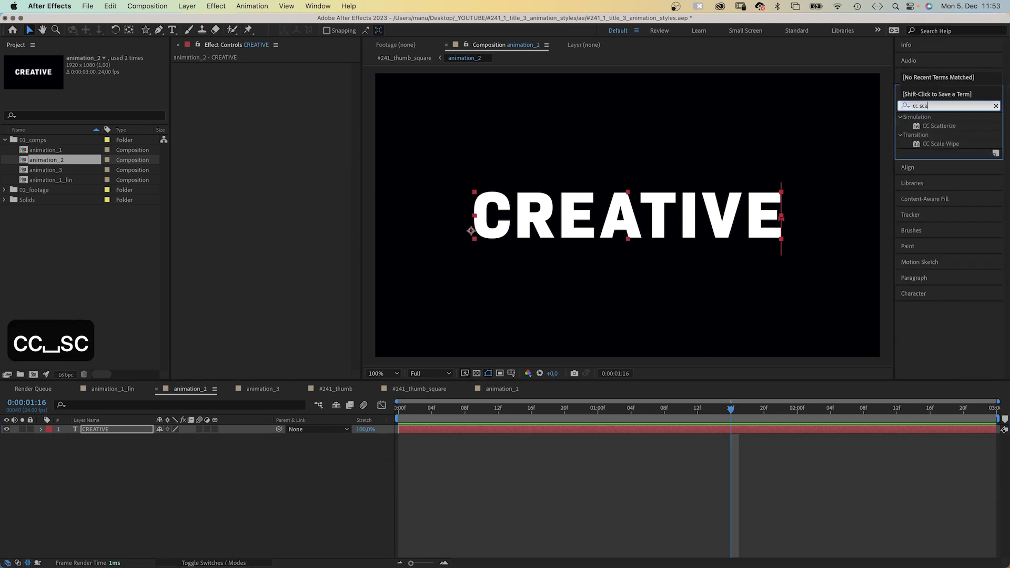
text(le)
drag(927, 126, 242, 157)
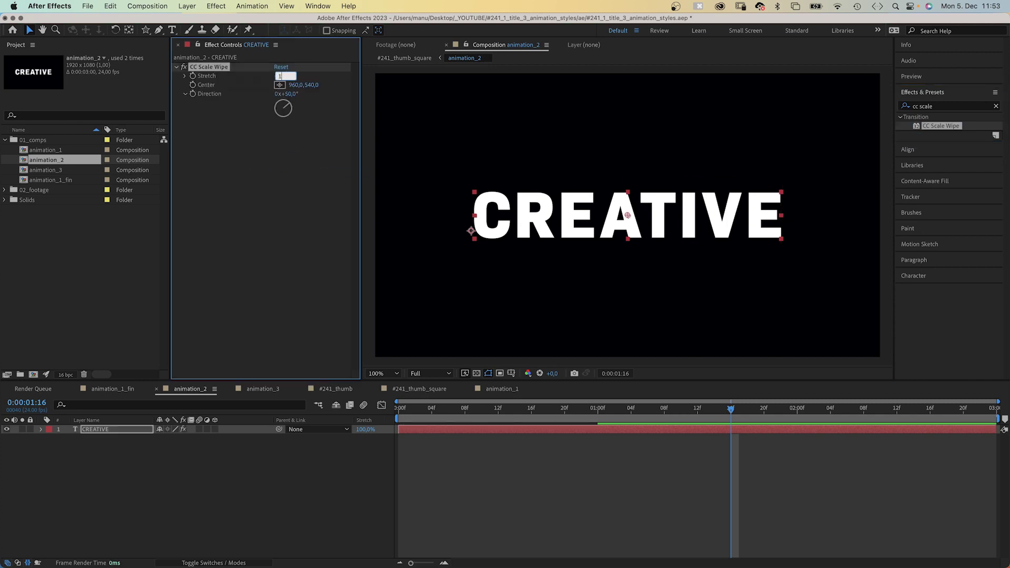
drag(293, 84, 33, 143)
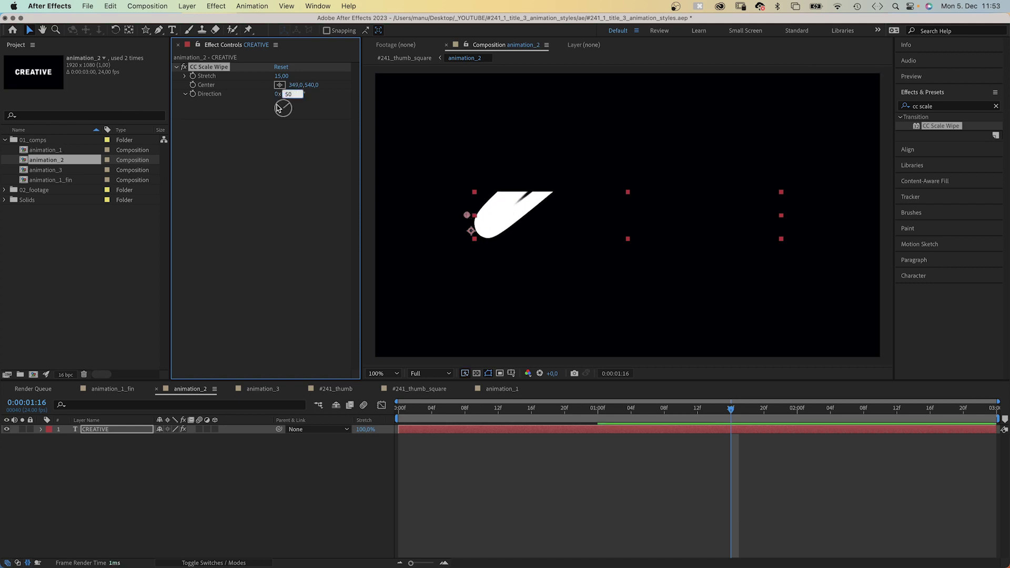
drag(32, 143, 408, 380)
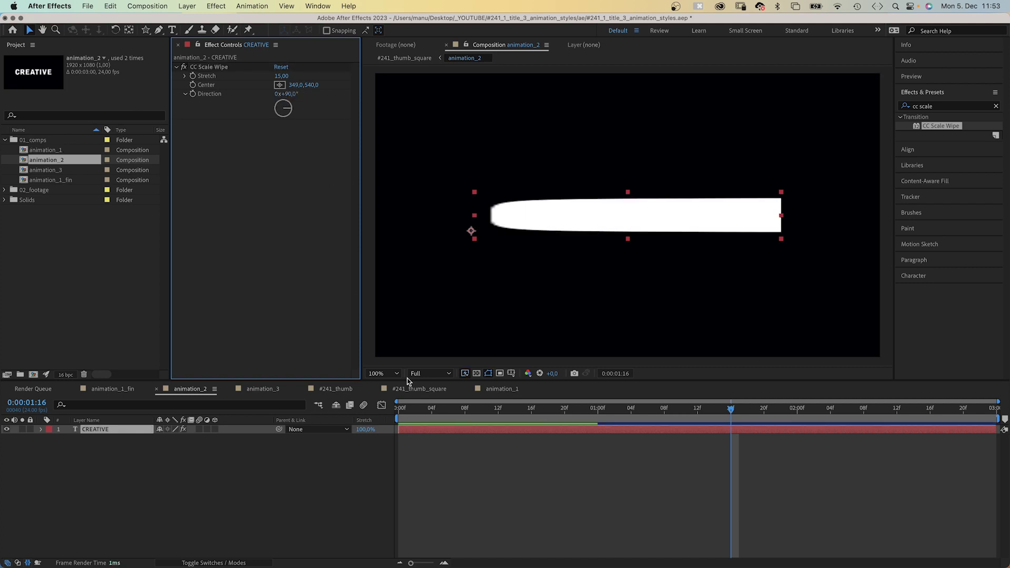
- Keyframe the CC Scale Wipe Center at X 349 on frame 7 and X 1570 at one second
drag(502, 414, 450, 402)
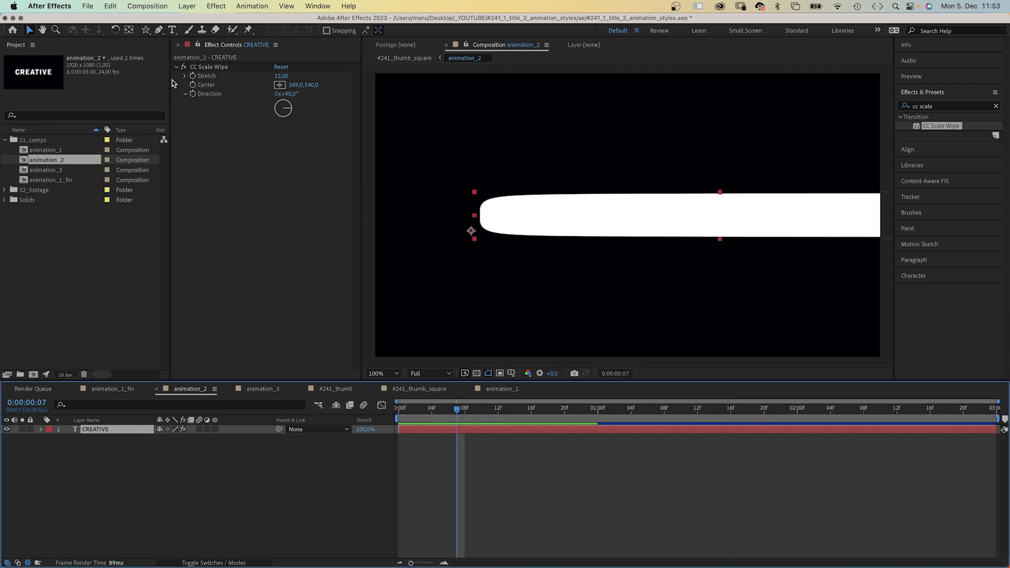
click(194, 86)
key(u)
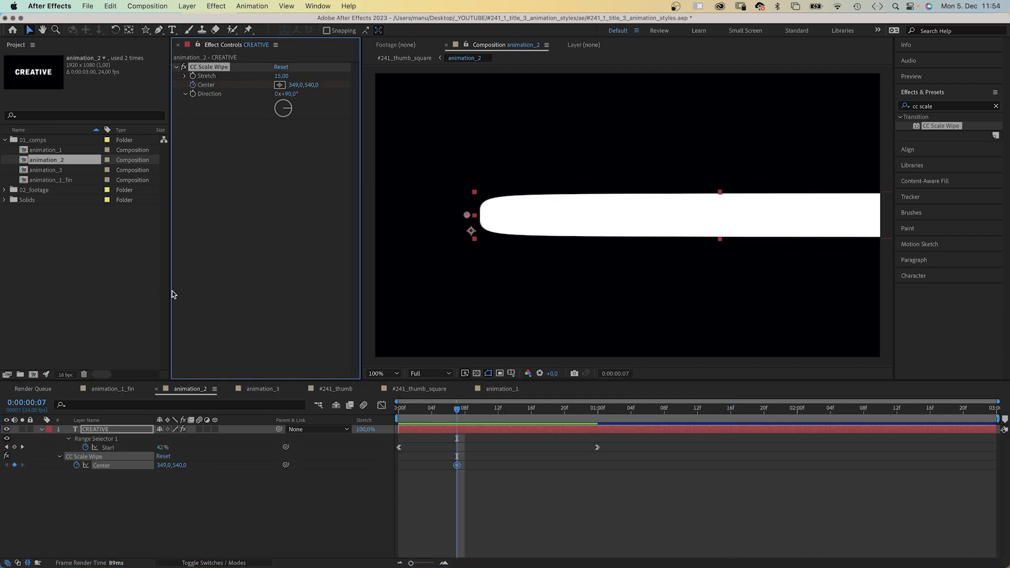
drag(532, 409, 598, 411)
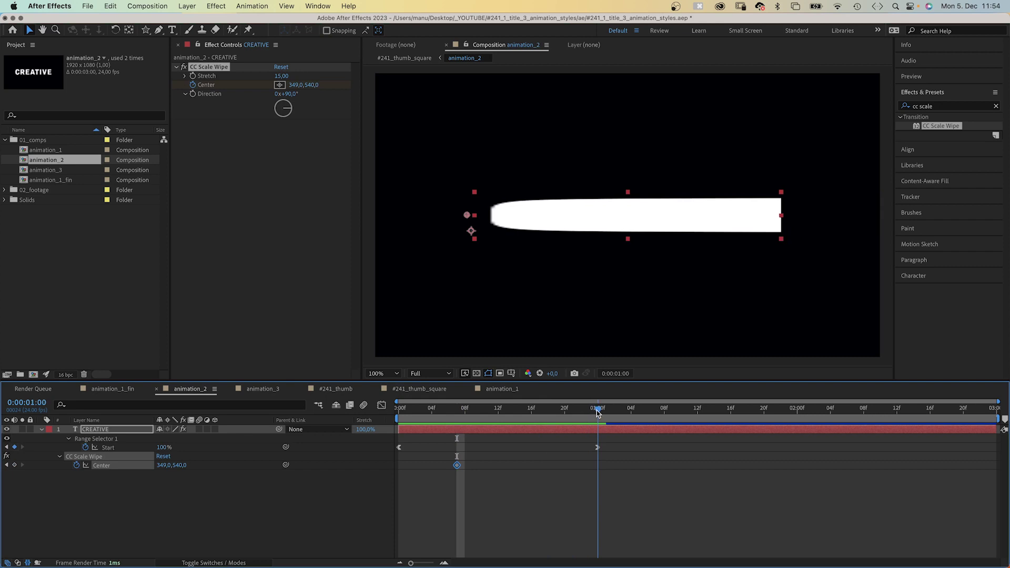
drag(292, 84, 950, 95)
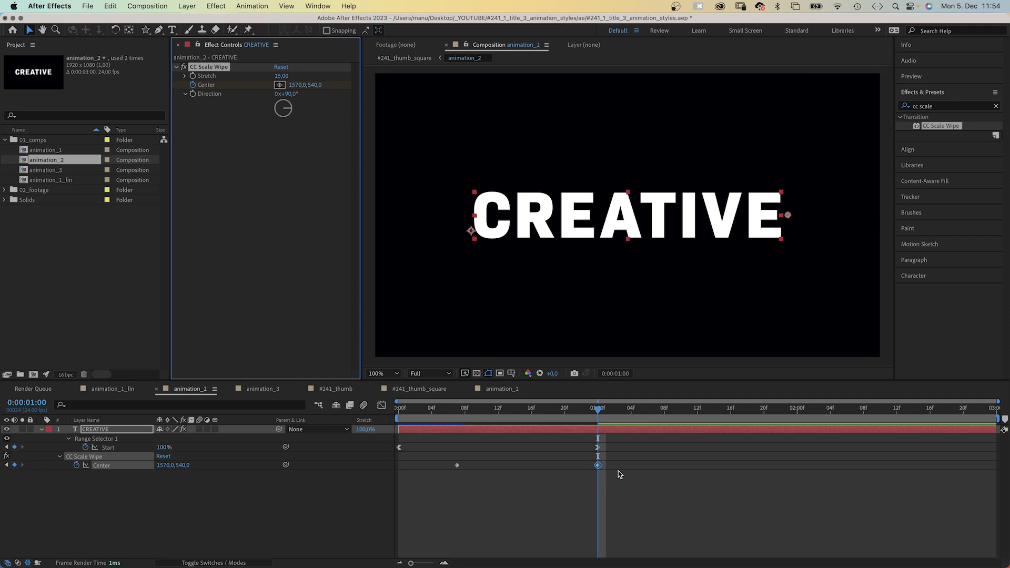
- Ease the CC Scale Wipe Center keyframes to zero speed with a longer influence on the last one, and preview the stretched text
click(382, 410)
drag(598, 433, 537, 533)
drag(454, 487, 476, 534)
key(Home)
key(space)
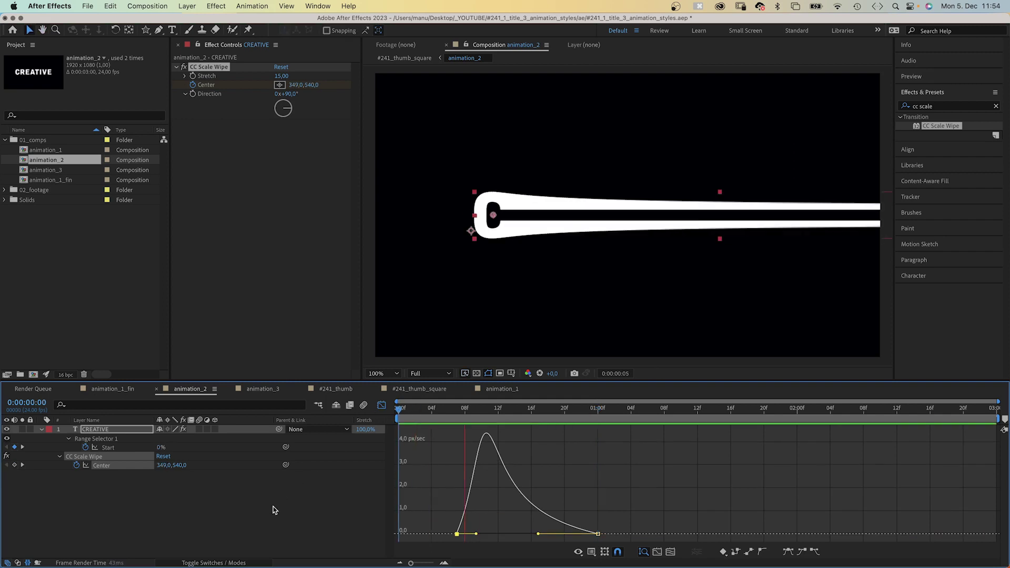
key(space)
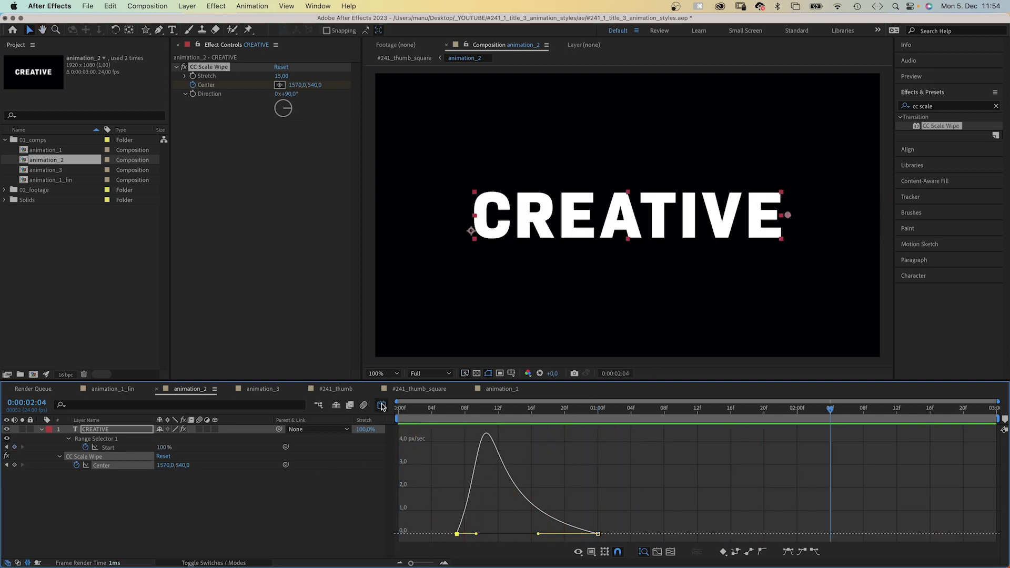
click(381, 405)
drag(447, 414, 417, 418)
key(space)
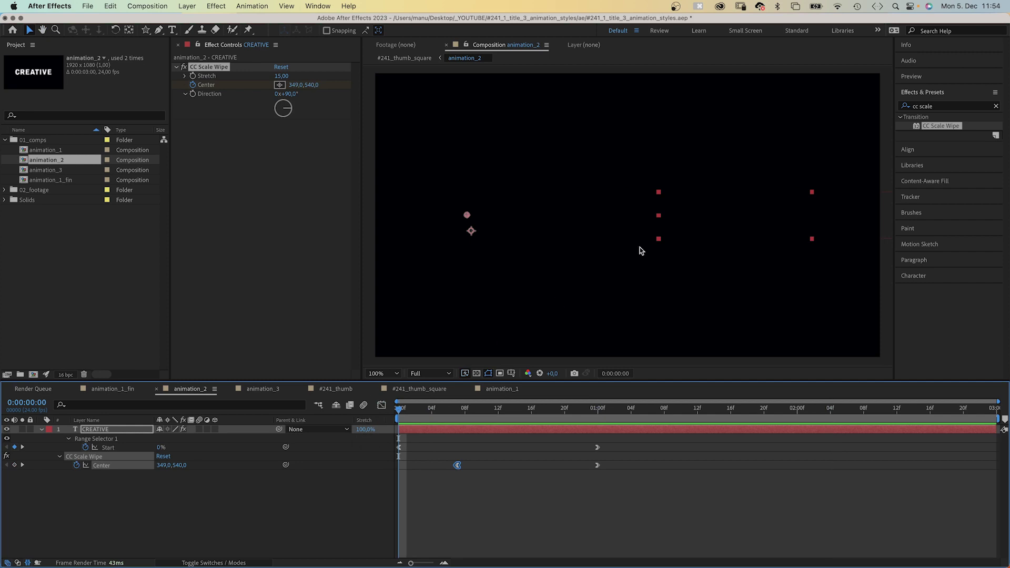
- Find the CC Wide Time effect and apply it to the CREATIVE layer below CC Scale Wipe
click(952, 106)
key(BackSpace)
key(BackSpace)
key(BackSpace)
key(BackSpace)
key(BackSpace)
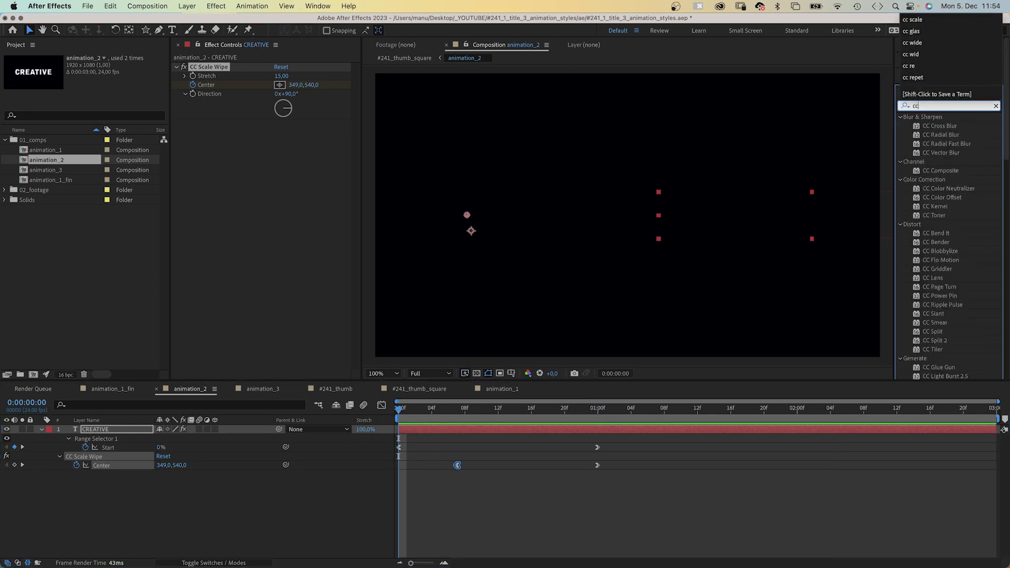
text(wide)
drag(918, 127, 219, 201)
- At frame 17, set CC Wide Time to 0 forward steps and 15 backward steps
key(space)
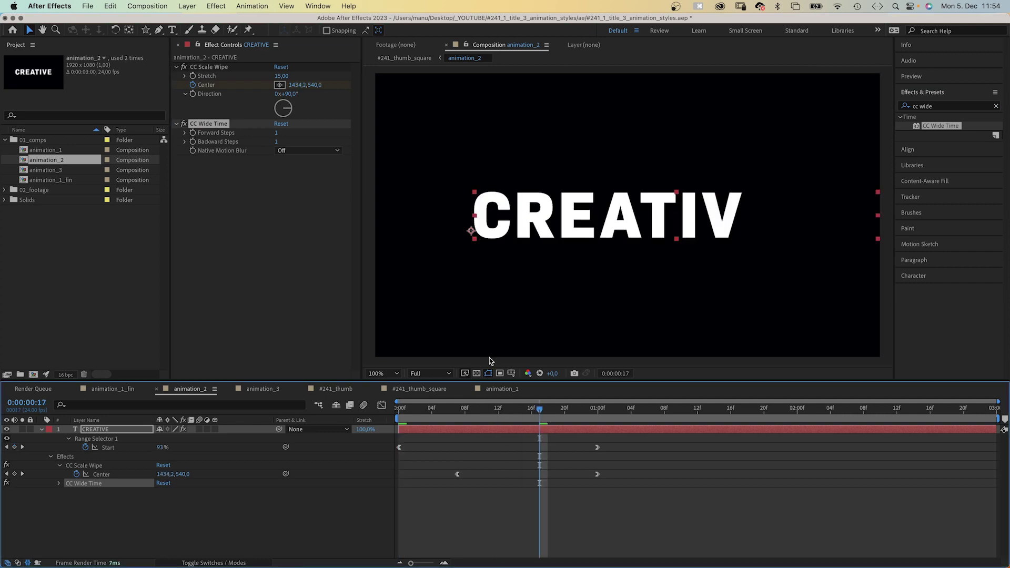
click(276, 135)
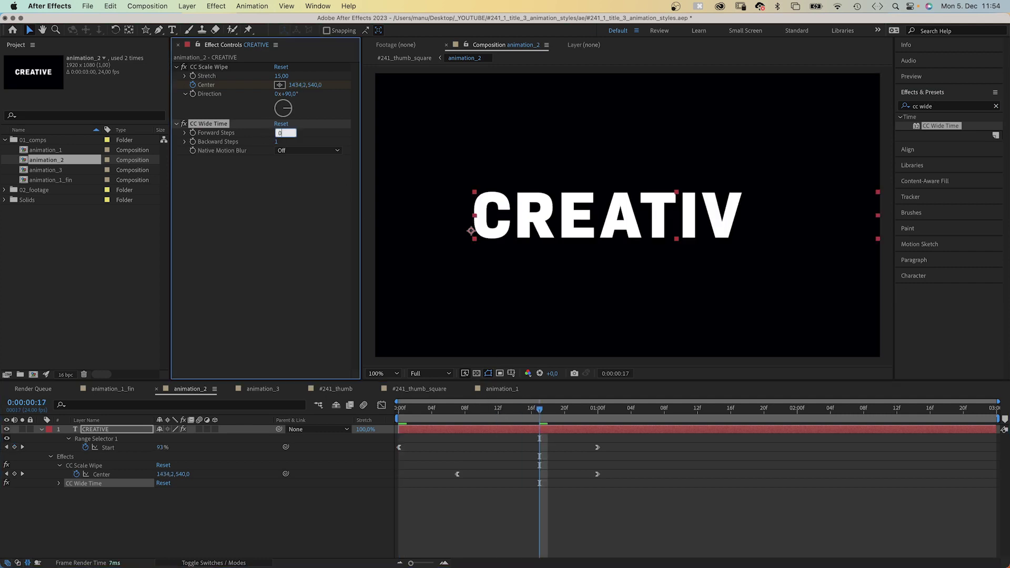
key(Tab)
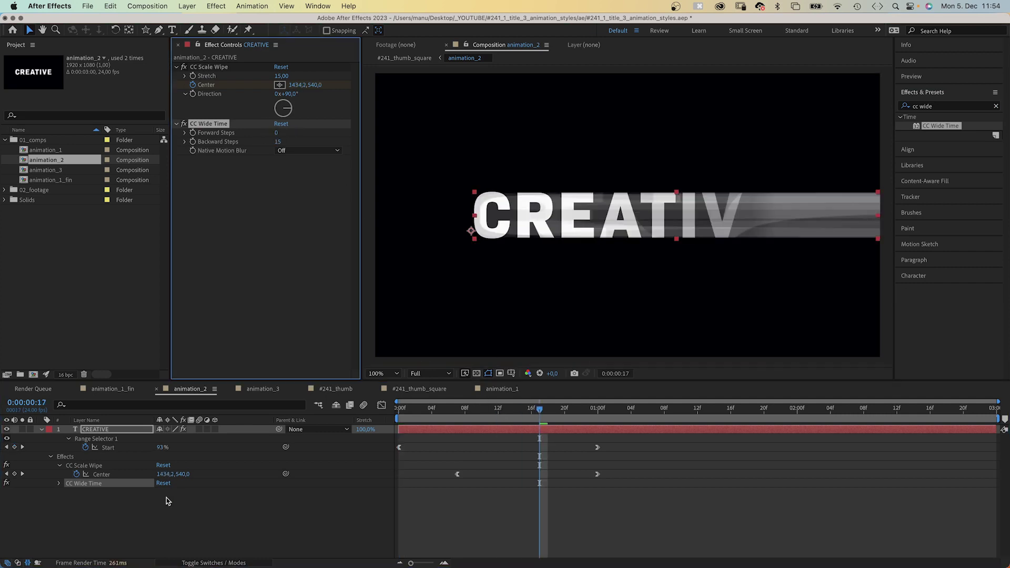
- Create a white 1920 x 1080 px solid named pattern above the CREATIVE layer
key(super+y)
text(pattern)
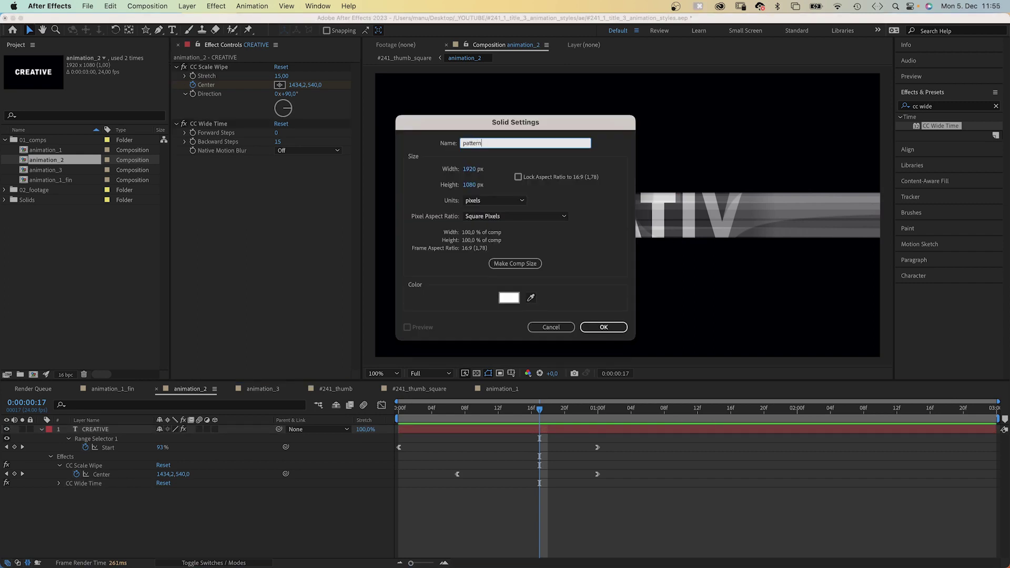
key(Return)
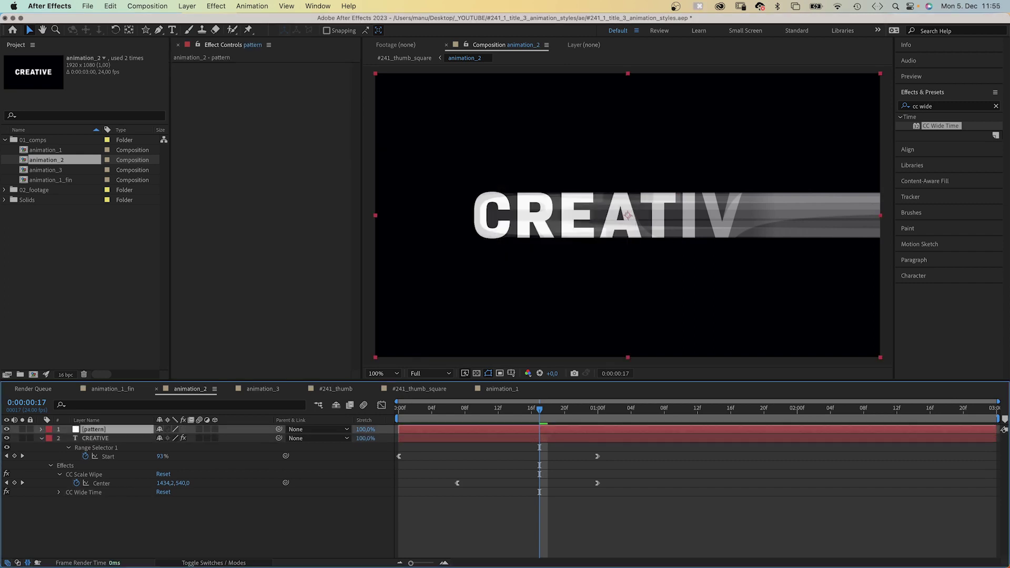
- Find the Venetian Blinds transition effect and apply it to the pattern solid
click(936, 106)
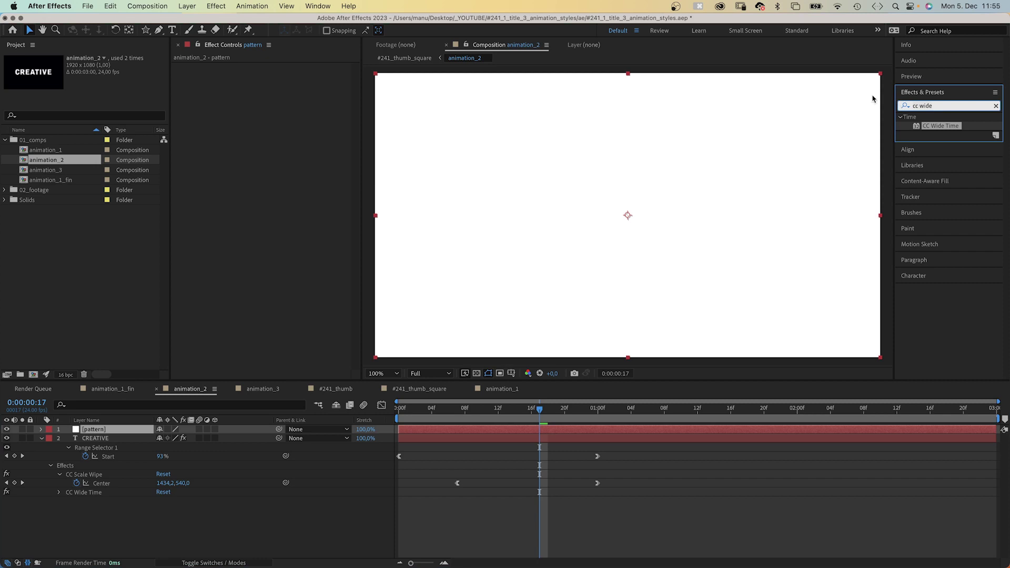
text(venetian)
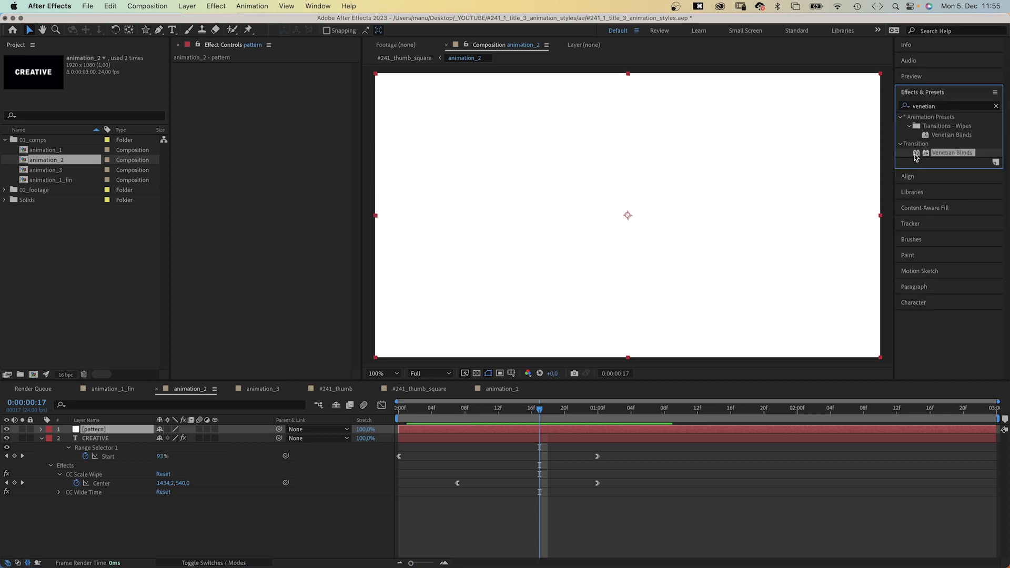
drag(916, 157, 233, 122)
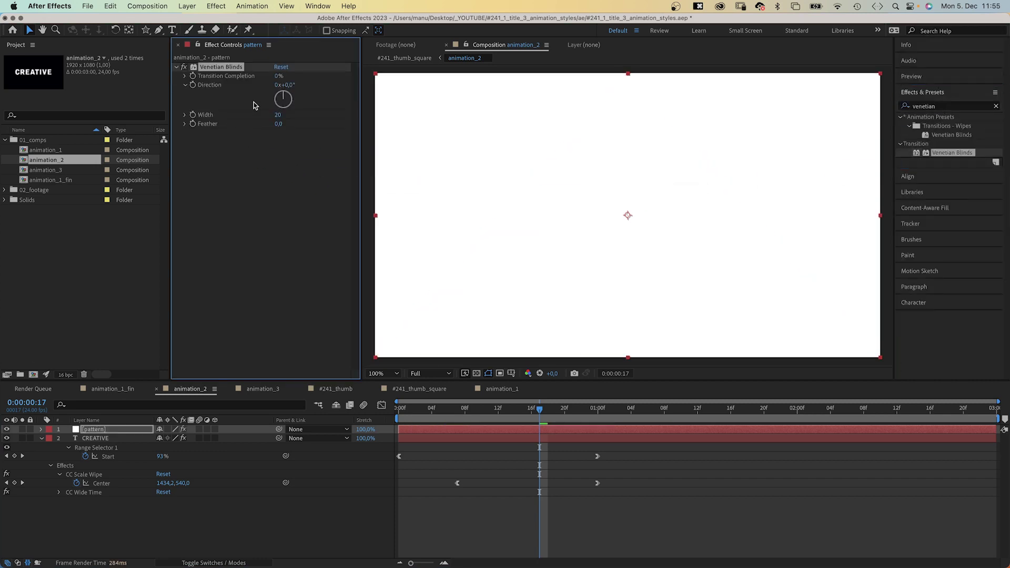
- Set the pattern solid's Venetian Blinds to 50% transition completion and a width of 5
click(276, 77)
text(50)
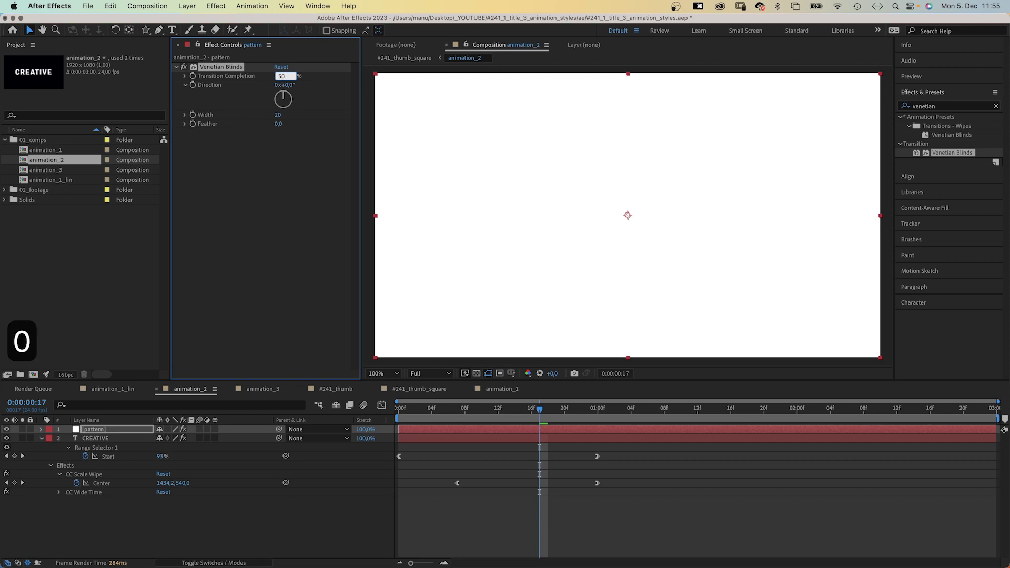
key(Return)
text(5)
key(Return)
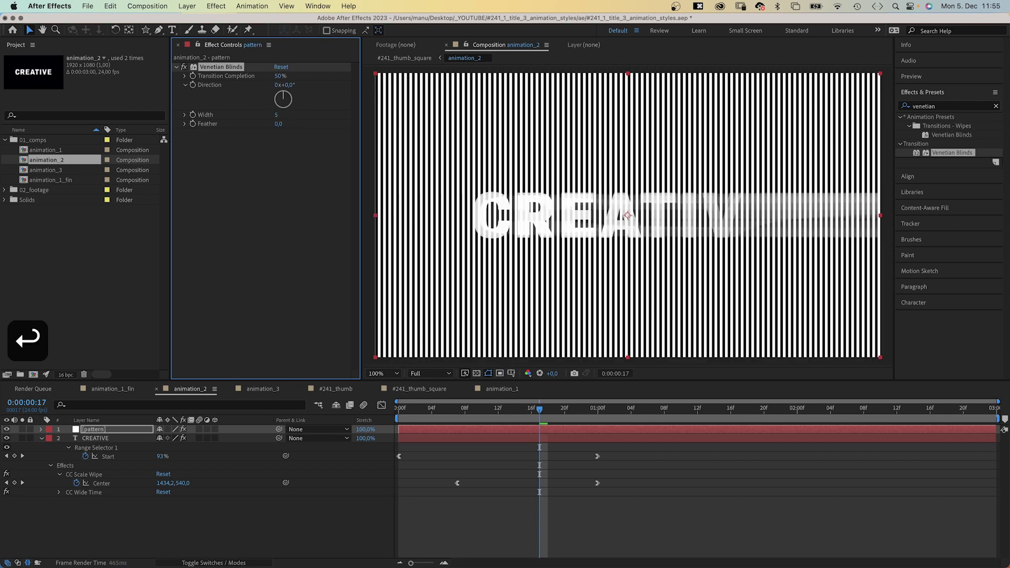
- Duplicate the Venetian Blinds effect and set the copy's direction to 90°
key(super+d)
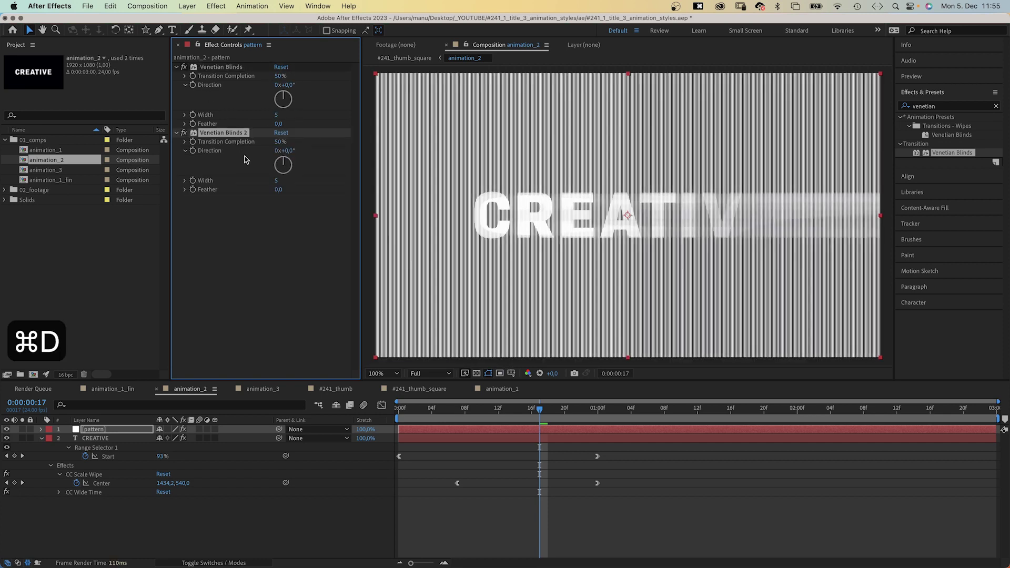
click(287, 151)
text(90)
key(Return)
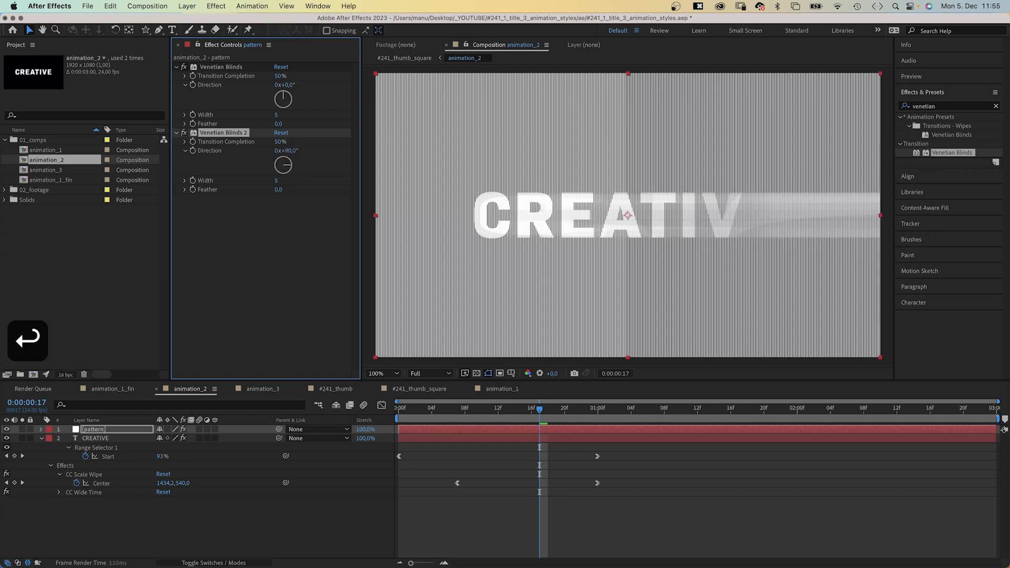
- Duplicate the CREATIVE layer and set the pattern solid as track matte of the lower CREATIVE layer
click(90, 439)
key(super+d)
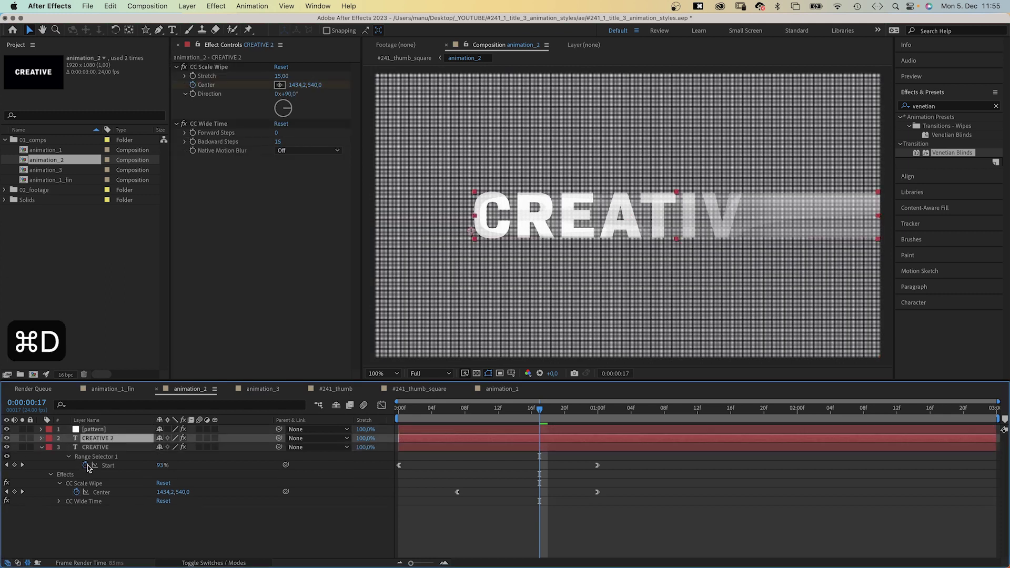
click(217, 563)
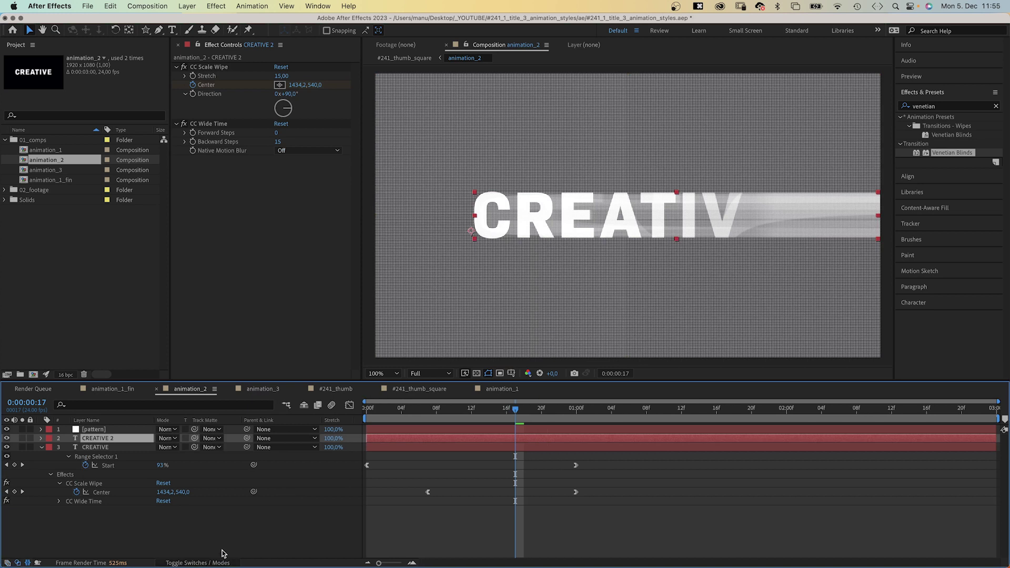
drag(195, 450, 115, 431)
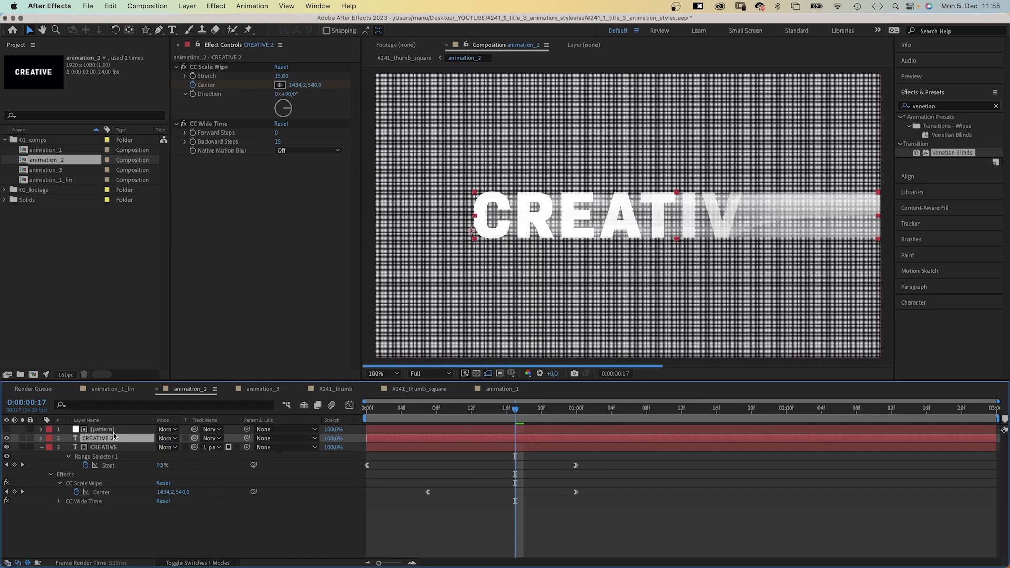
- Find the 4-Color Gradient effect and apply it to the lower, matted CREATIVE layer
click(128, 448)
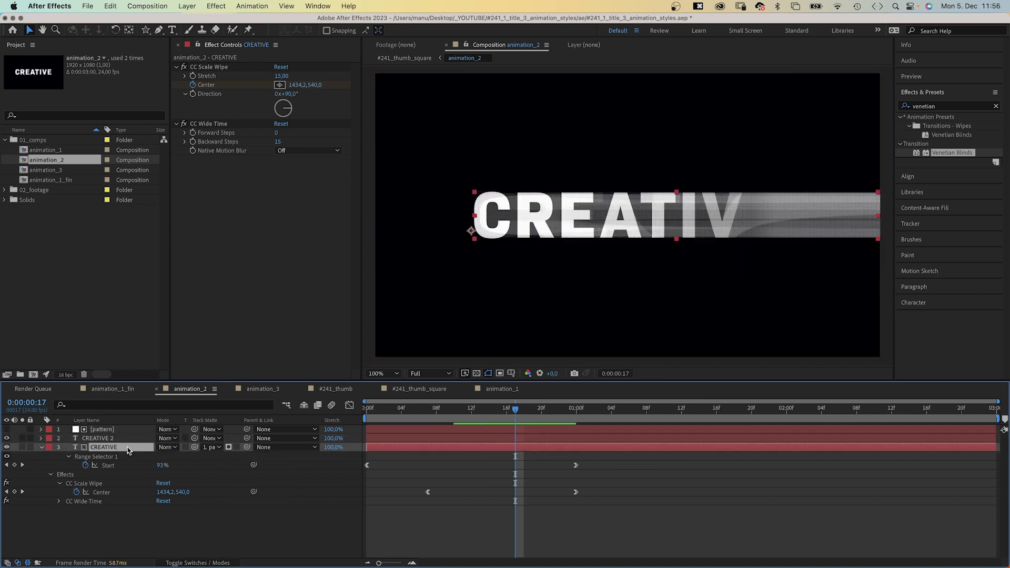
click(945, 106)
text(4-c)
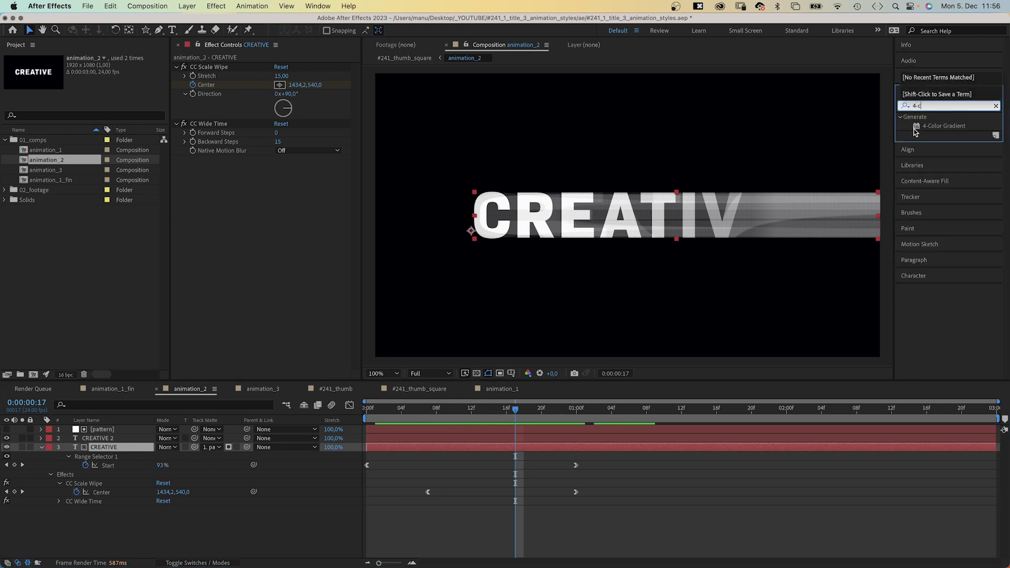
drag(915, 131, 460, 206)
- Line up the four gradient points horizontally along the text at about 532,538, 994,538, 1404,544 and 1816,536
drag(426, 101, 515, 215)
drag(830, 101, 744, 216)
click(279, 214)
click(280, 231)
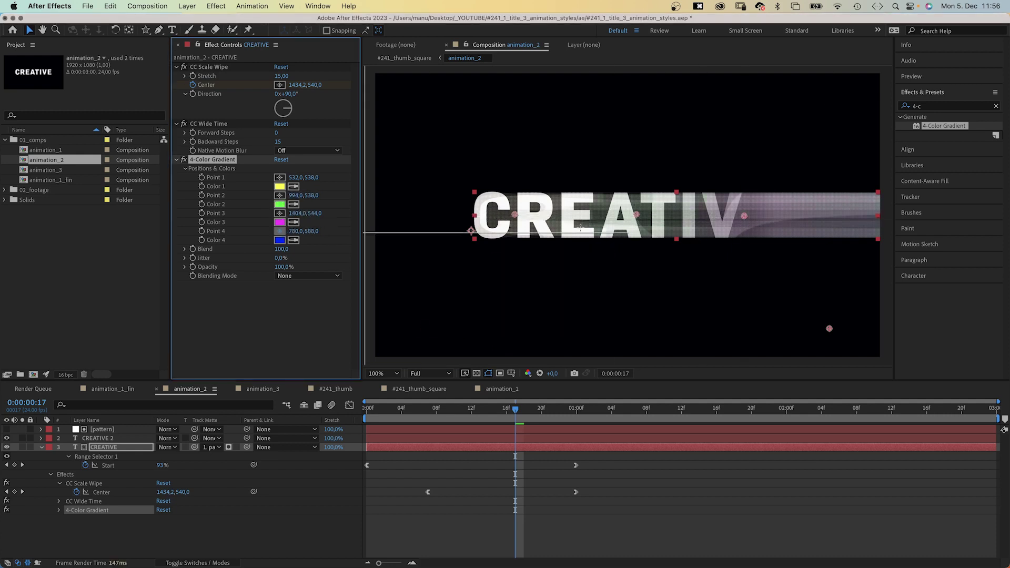
click(853, 214)
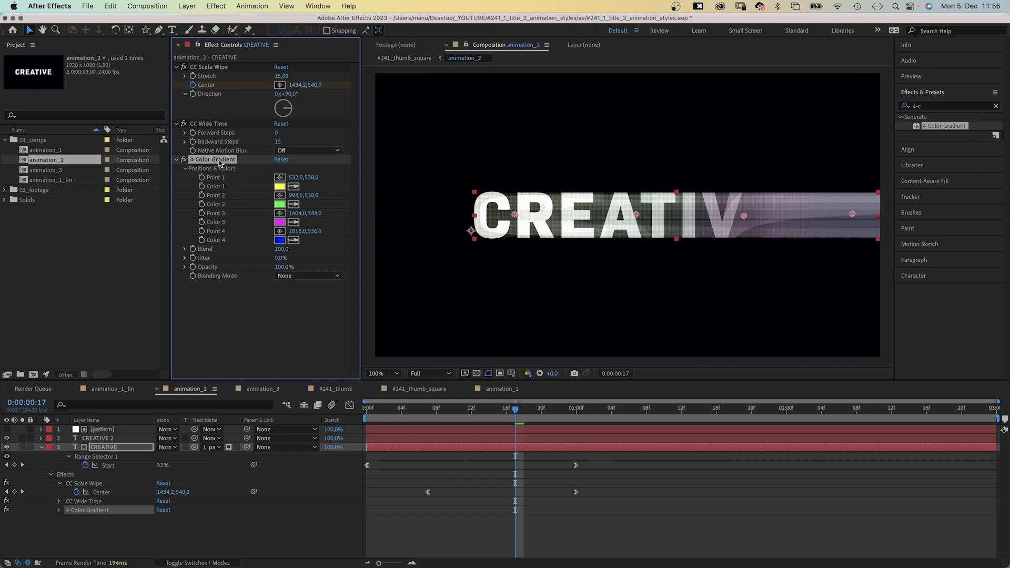
- Duplicate the 4-Color Gradient effect and set the copy's blending mode to Add
key(super+d)
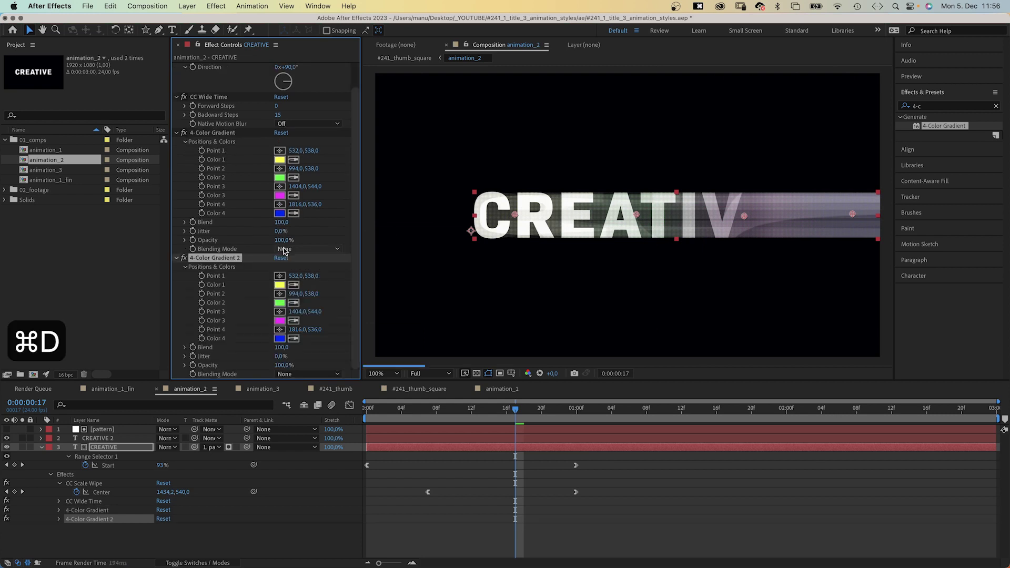
click(300, 374)
click(298, 366)
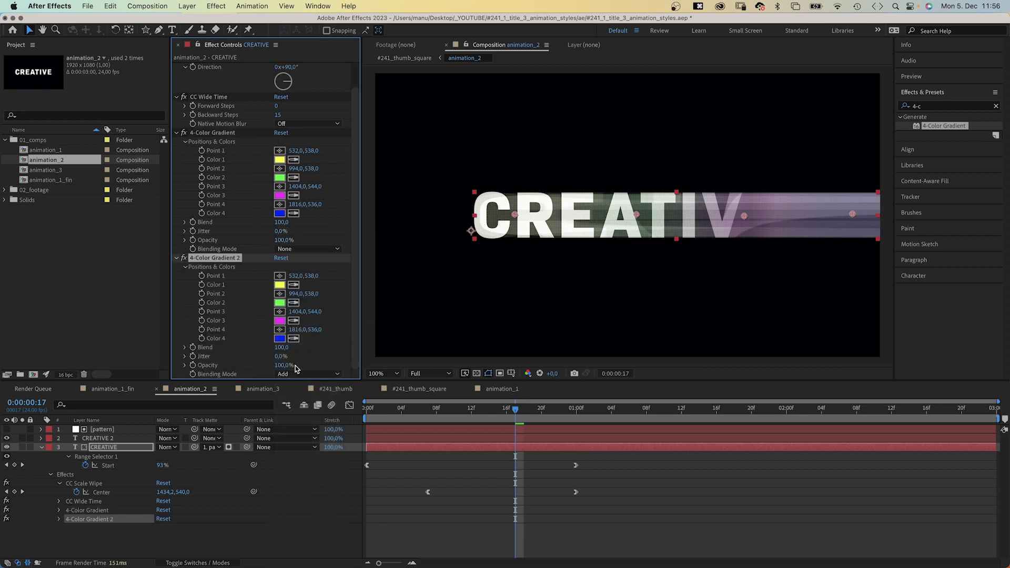
- Add the Stylize Glow effect below the gradients on the lower CREATIVE layer, set its radius to 450, and preview the animation
click(937, 106)
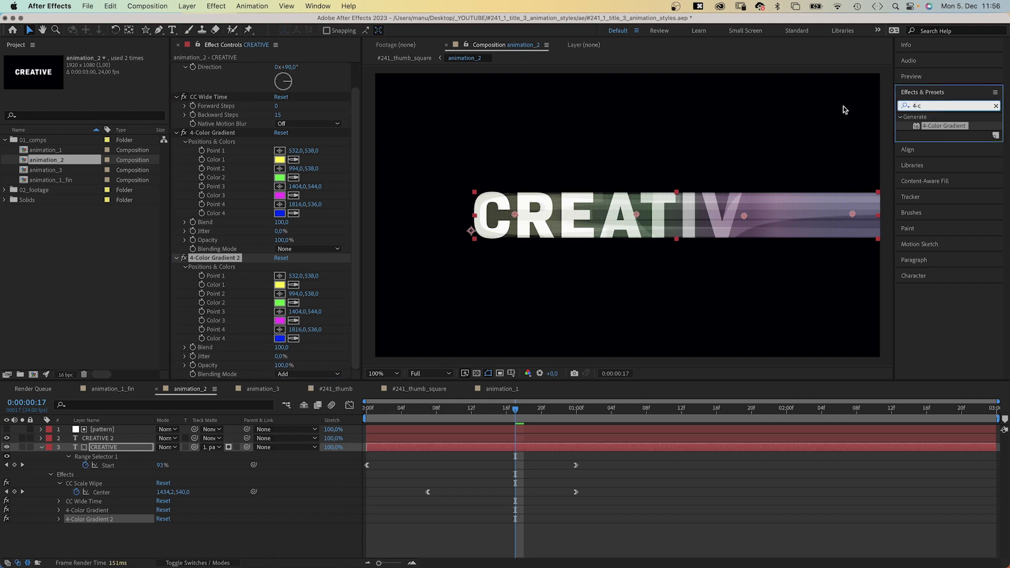
text(glow)
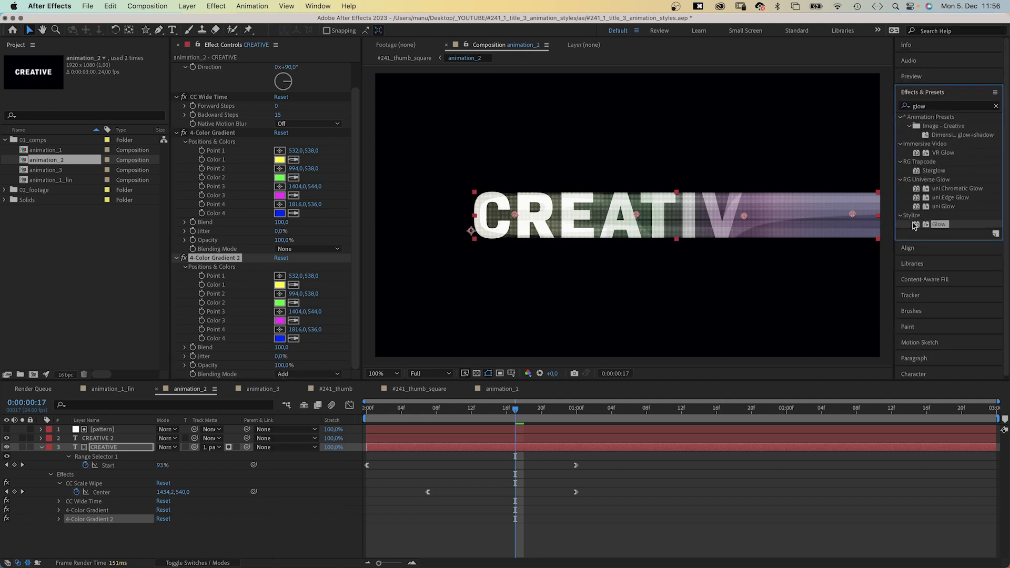
drag(915, 225, 233, 357)
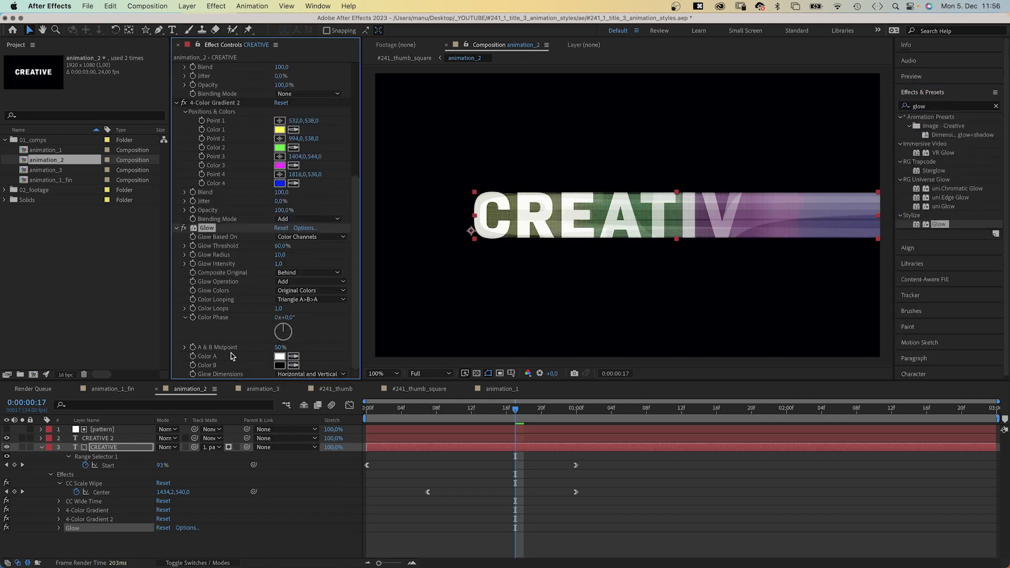
click(279, 255)
text(450)
key(Return)
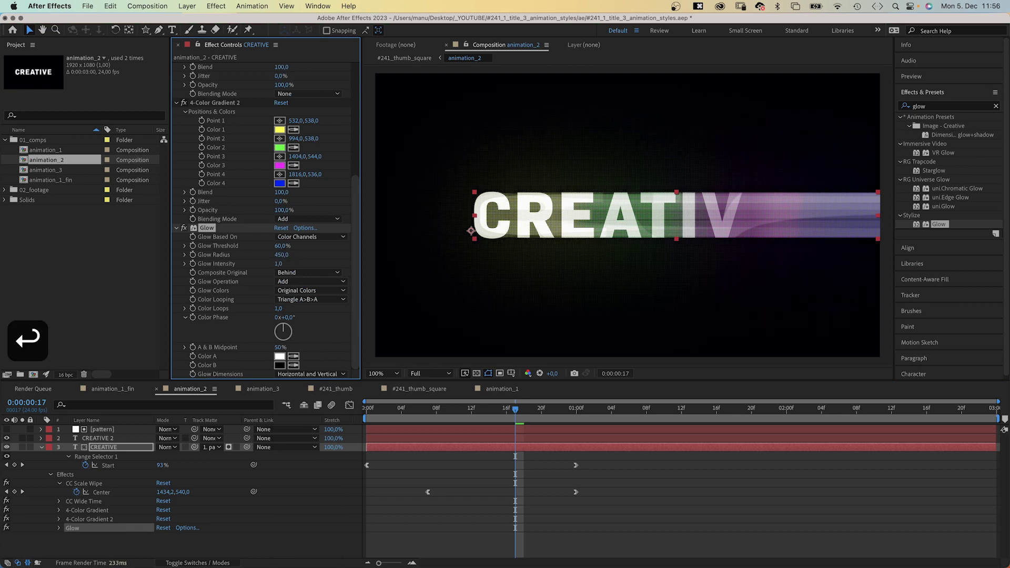
key(space)
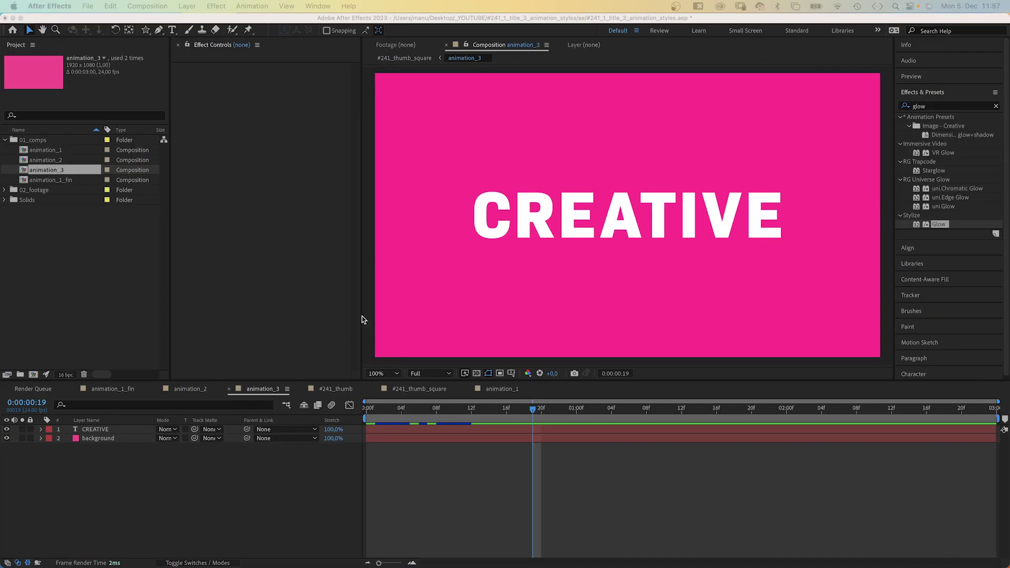
- In the animation_3 composition, find the CC Line Sweep transition effect and apply it to the CREATIVE layer
click(104, 439)
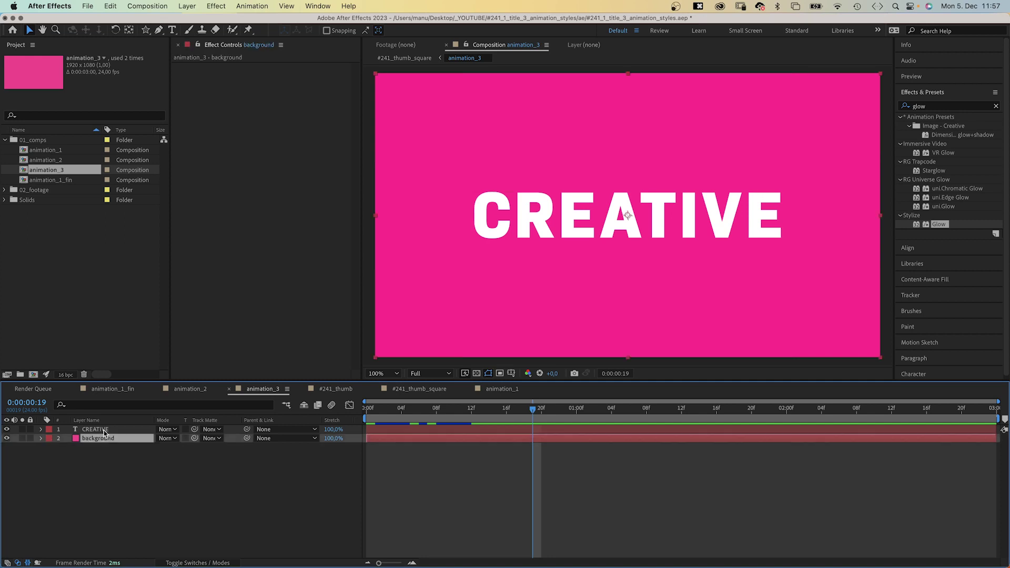
click(104, 431)
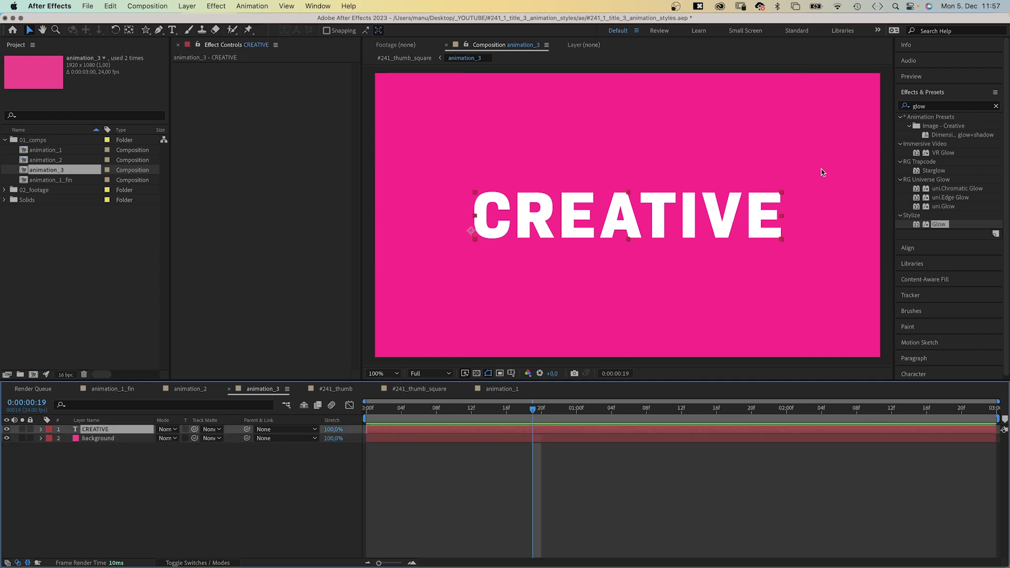
click(936, 107)
text(cc line)
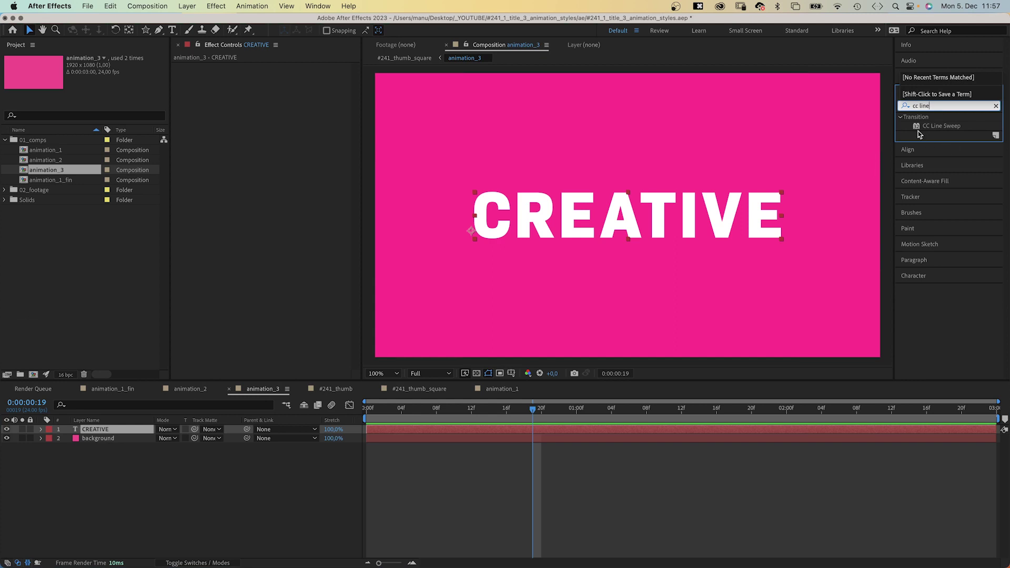
drag(921, 126, 270, 180)
- Keyframe the CC Line Sweep completion at 100 on frame 0 and at 0 on frame 11
click(390, 414)
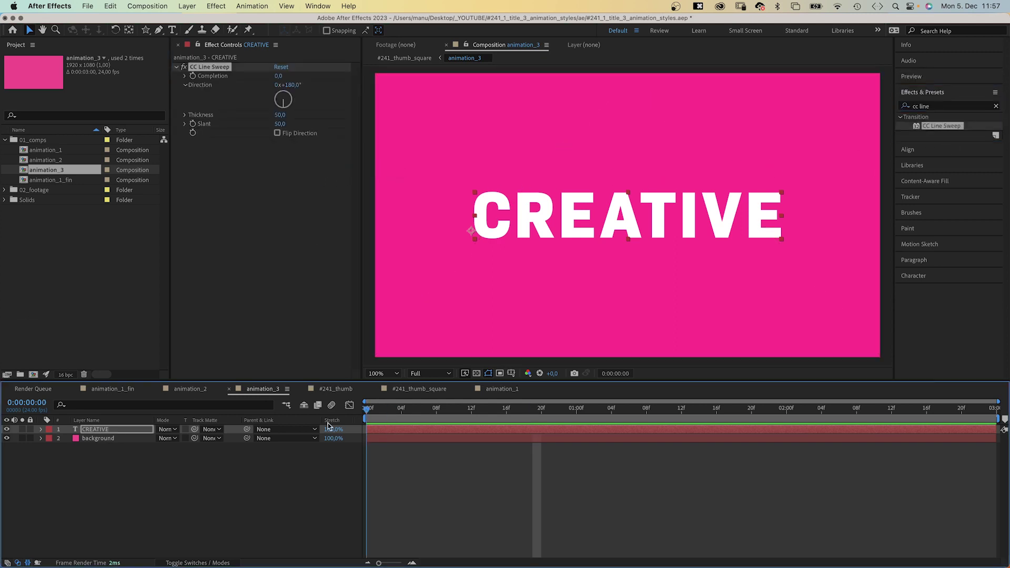
key(Home)
click(278, 77)
text(100)
key(Return)
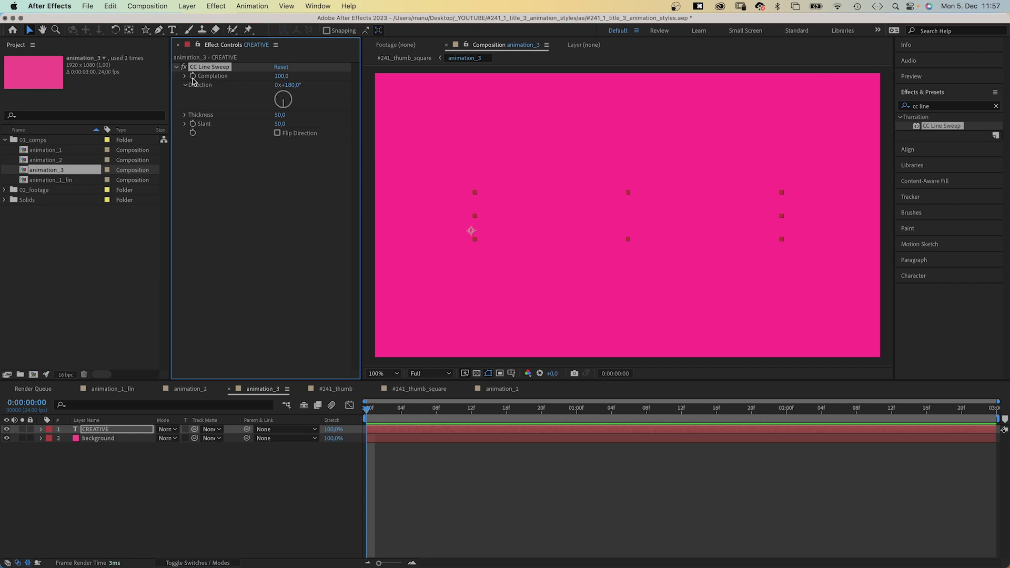
key(u)
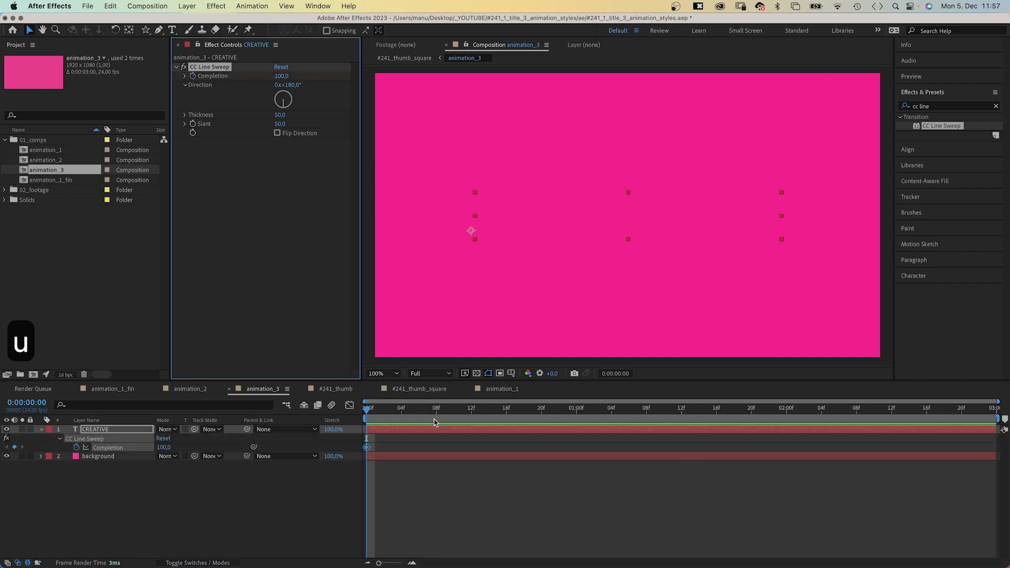
drag(409, 411, 463, 412)
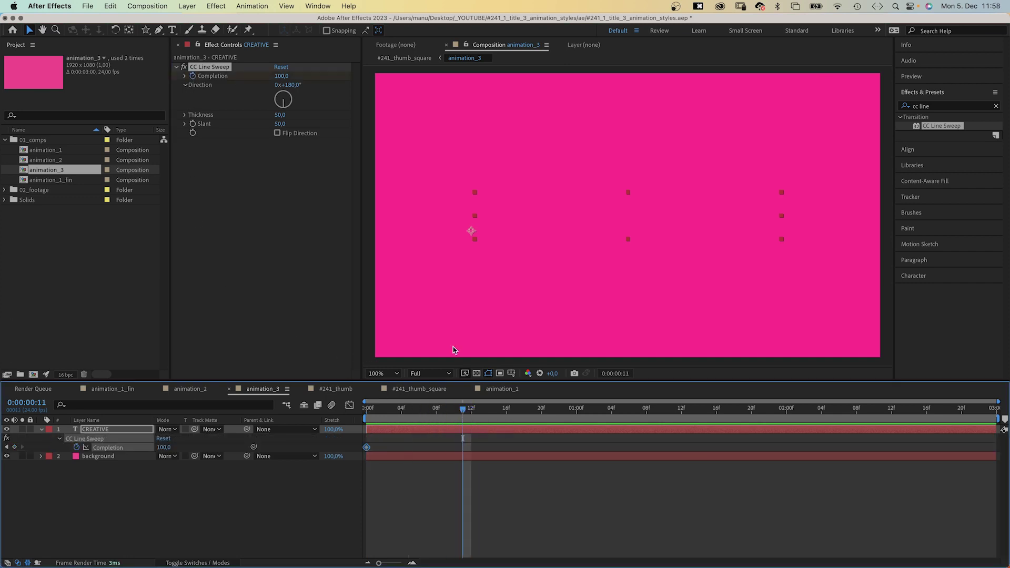
click(280, 76)
text(0)
key(Return)
- Create a white 1920 x 1080 px solid named texture above the CREATIVE layer
key(super+y)
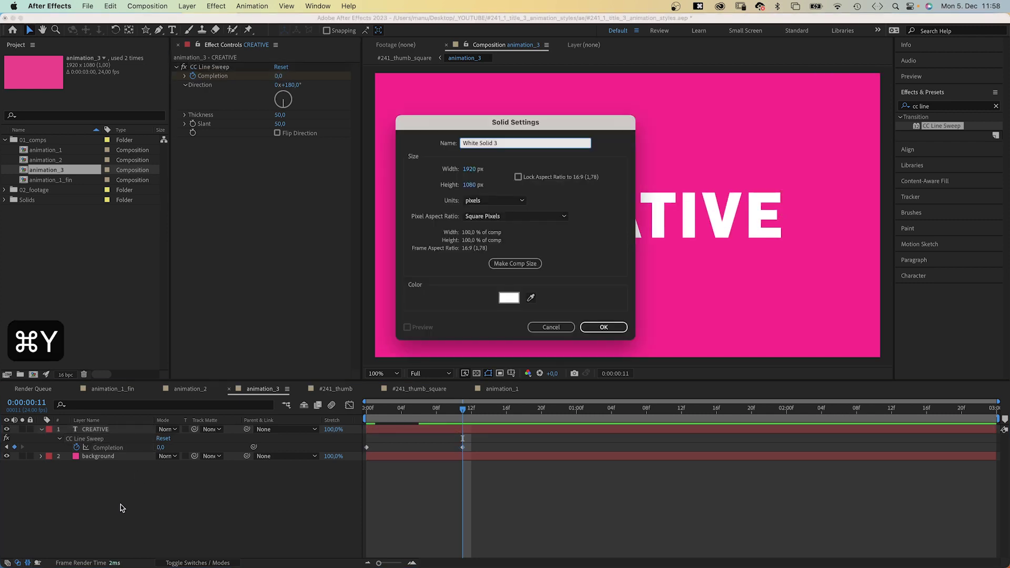
text(texture)
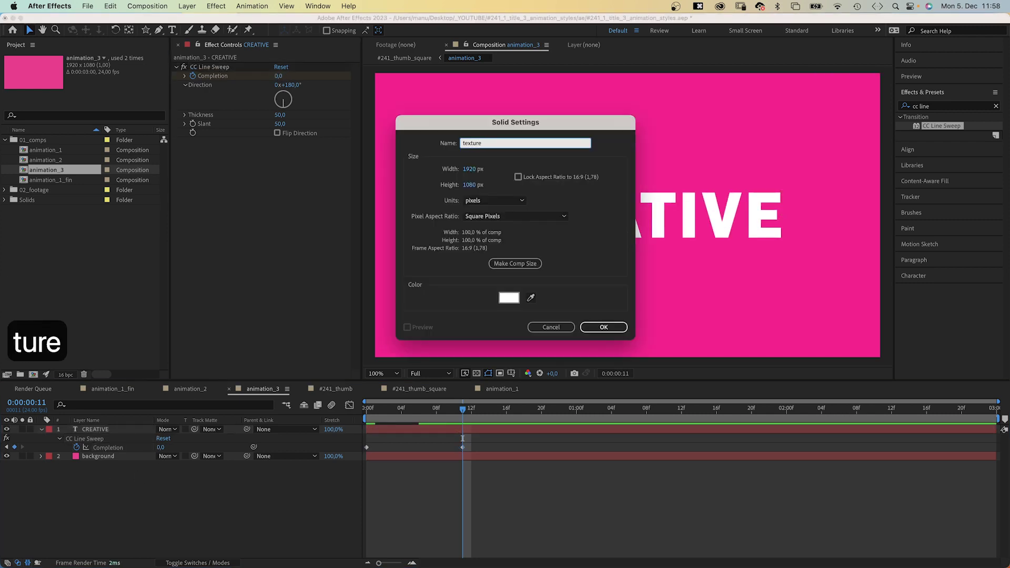
key(Return)
- Find the Turbulent Noise effect and apply it to the texture solid
click(910, 107)
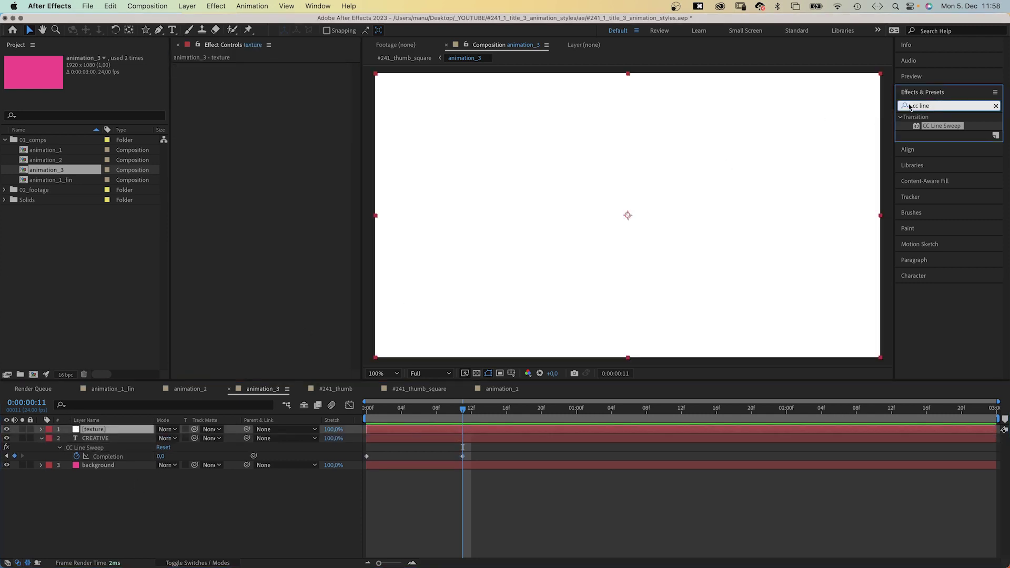
text(turbuln)
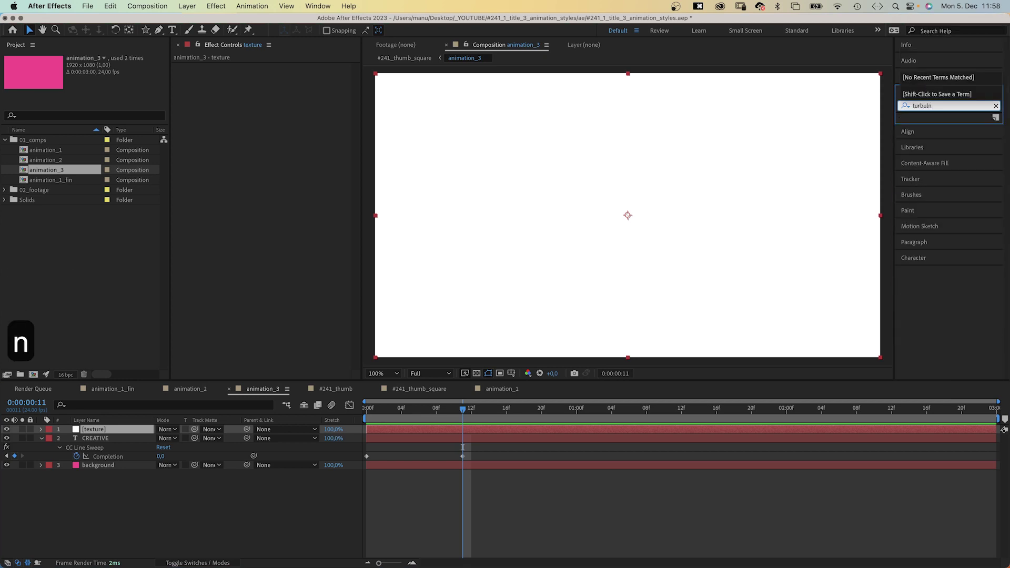
key(BackSpace)
text(ent)
drag(922, 149, 550, 193)
- Set the Turbulent Noise fractal type to Dynamic and the noise type to Block
click(289, 76)
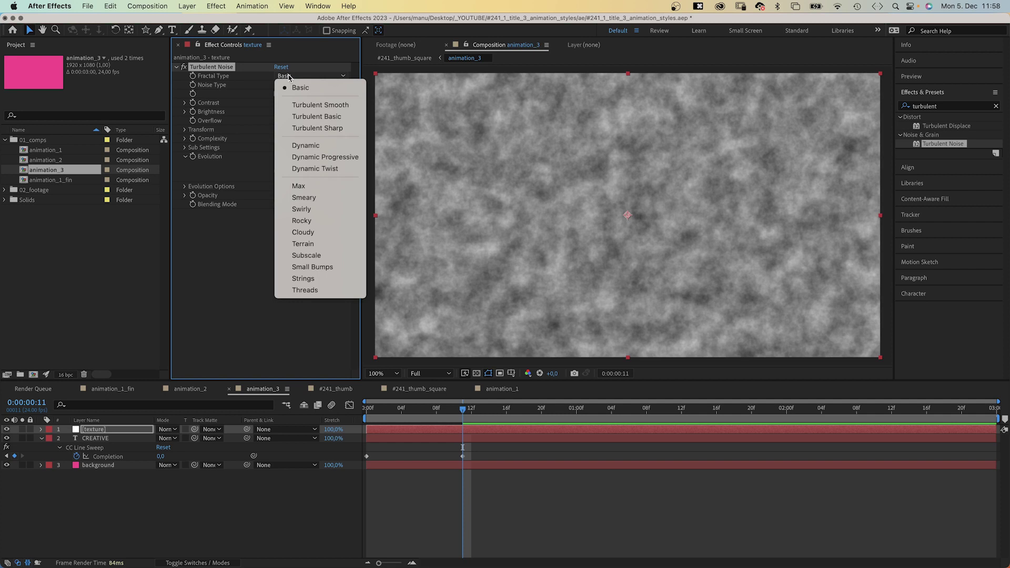
click(306, 146)
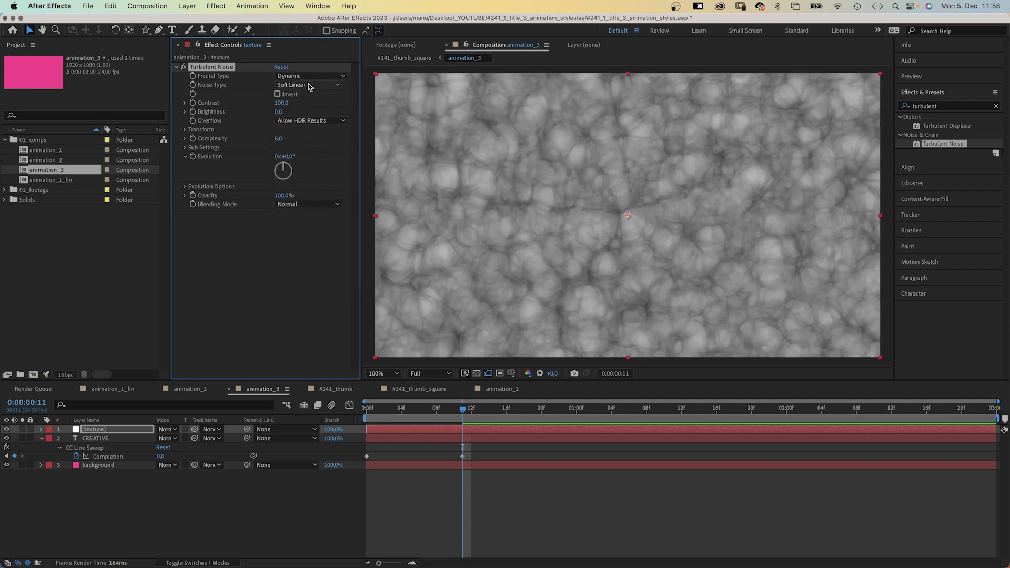
click(309, 86)
click(296, 97)
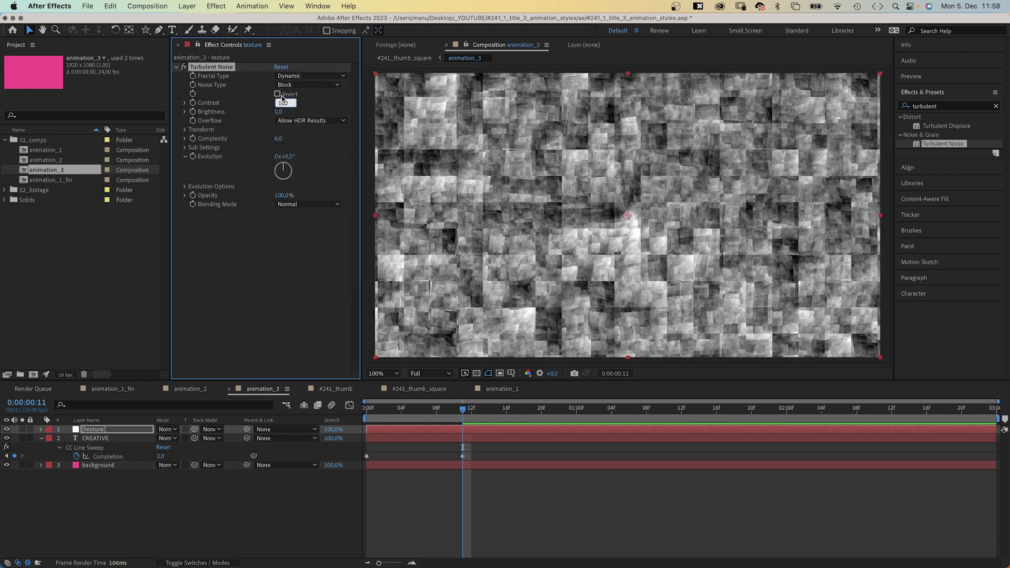
- Set the Turbulent Noise contrast to 2500 and brightness to 500
text(2500)
key(Return)
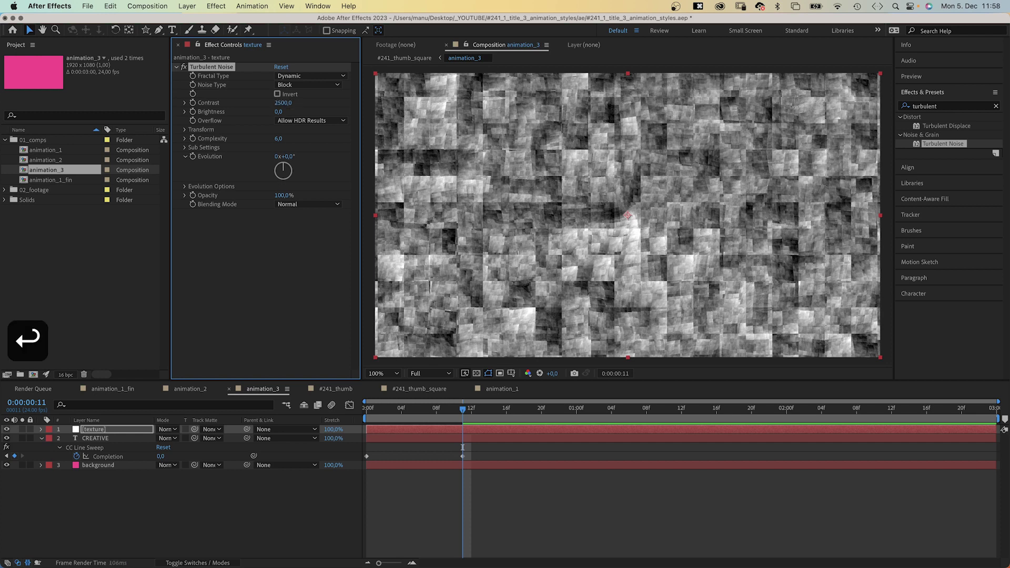
click(275, 111)
text(500)
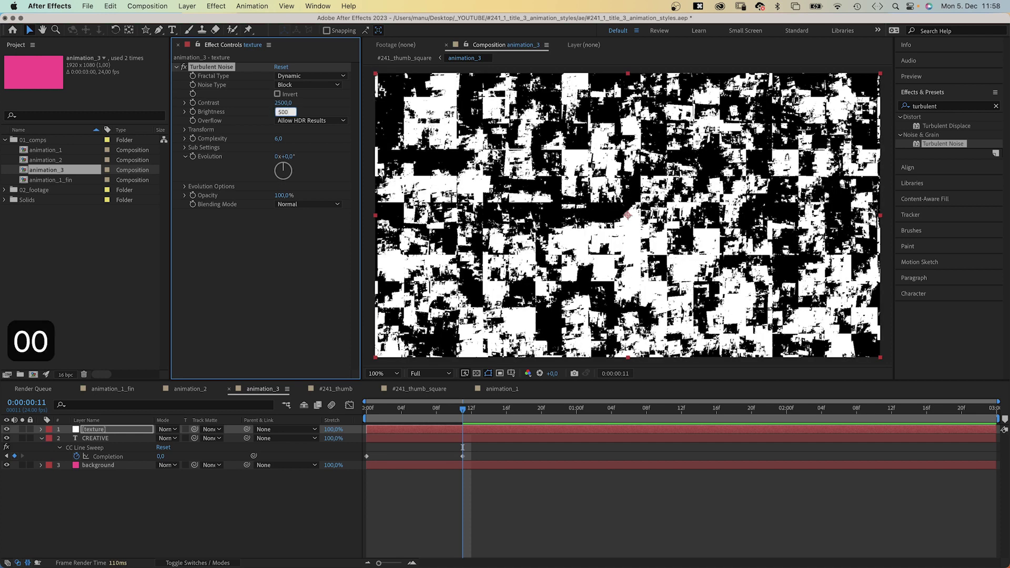
key(Return)
- Add the expression posterizeTime(8); time*100 to the Turbulent Noise Evolution and preview the animated texture
click(185, 130)
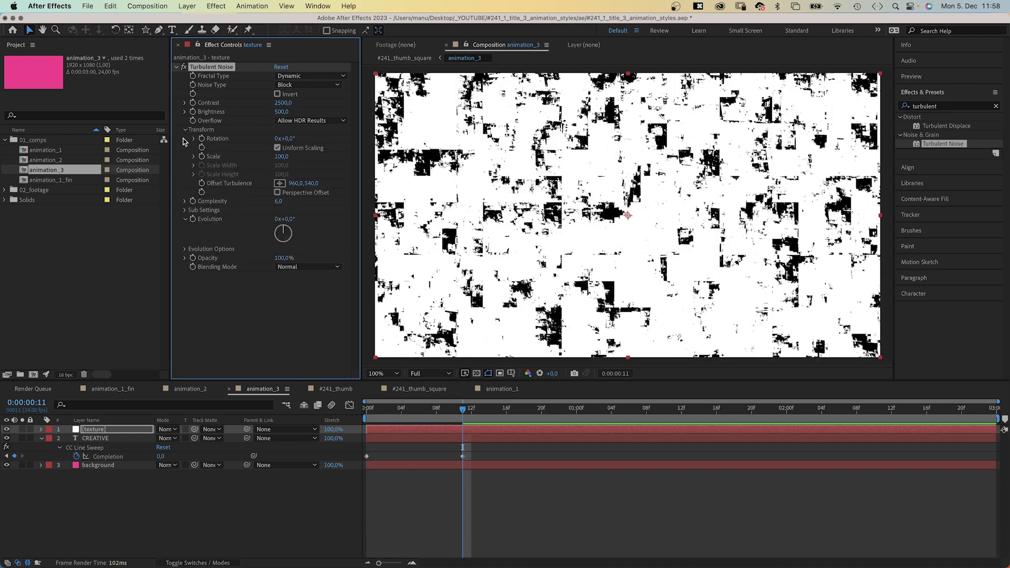
alt+click(194, 220)
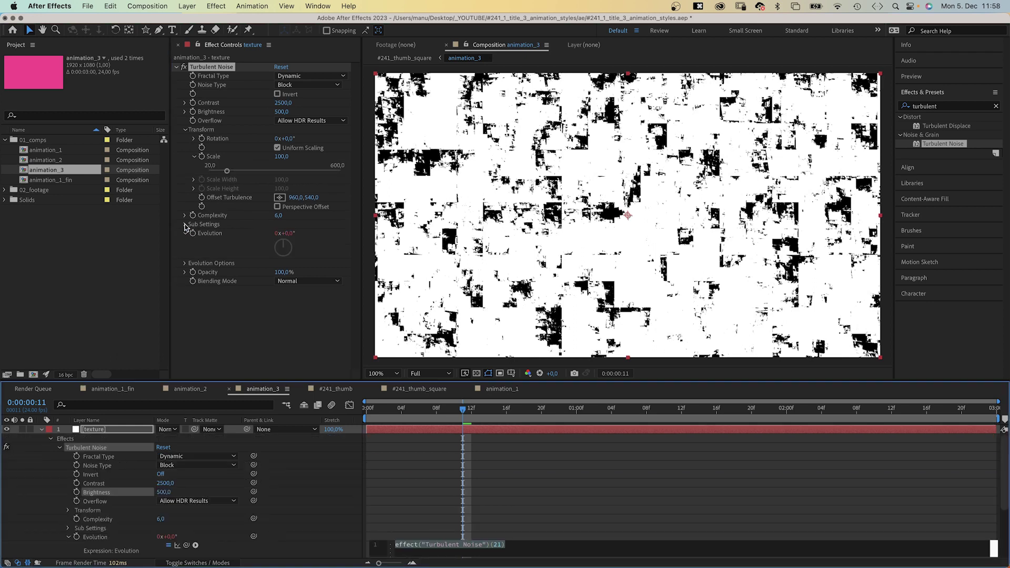
text(posteri)
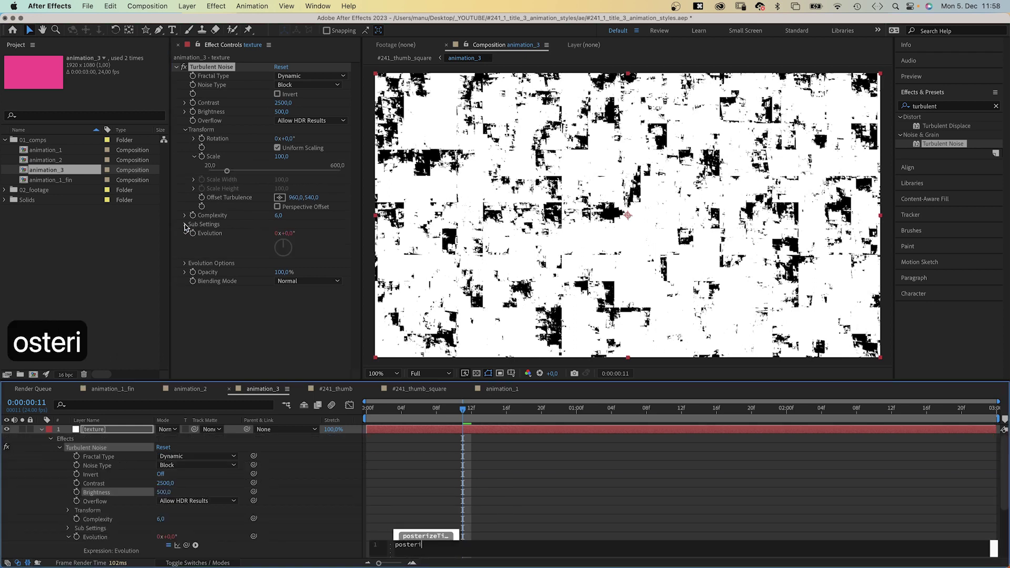
key(Return)
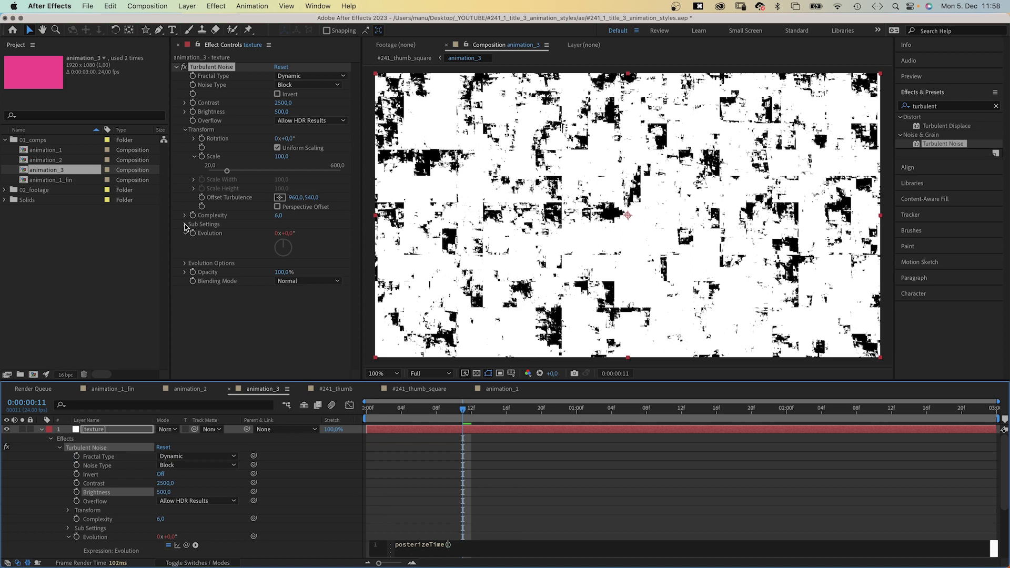
text(8);)
key(Return)
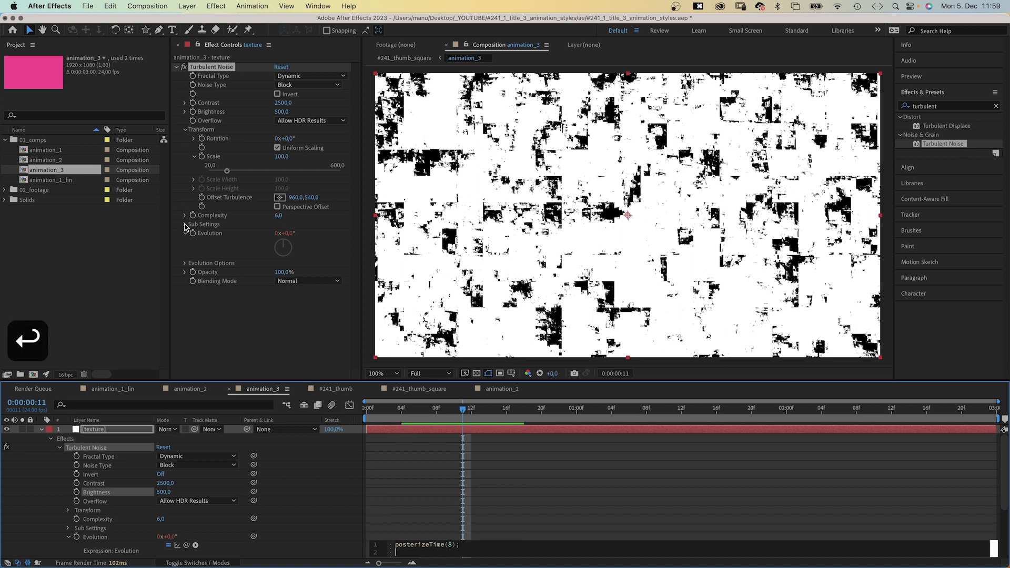
text(time*100)
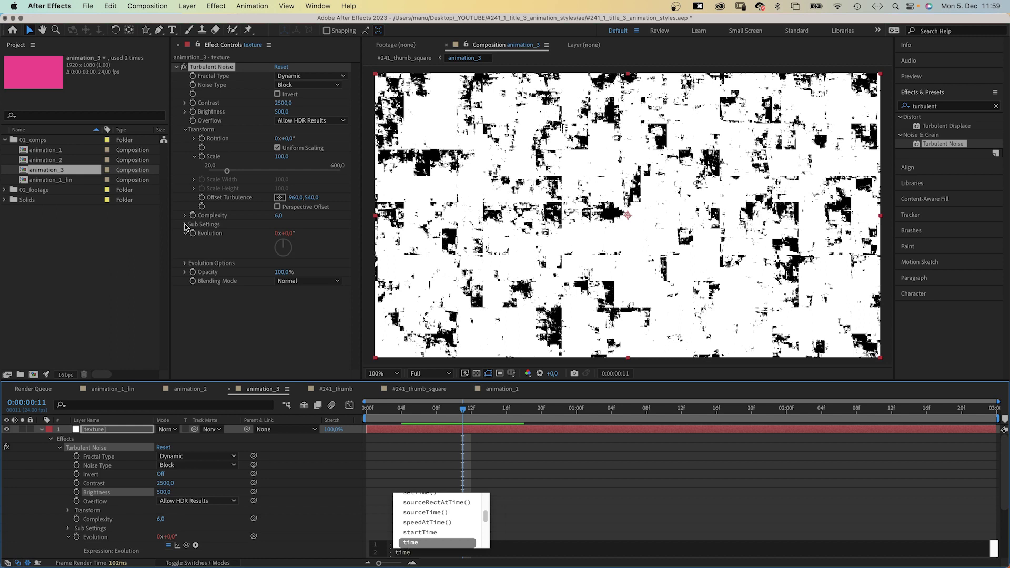
click(339, 498)
key(space)
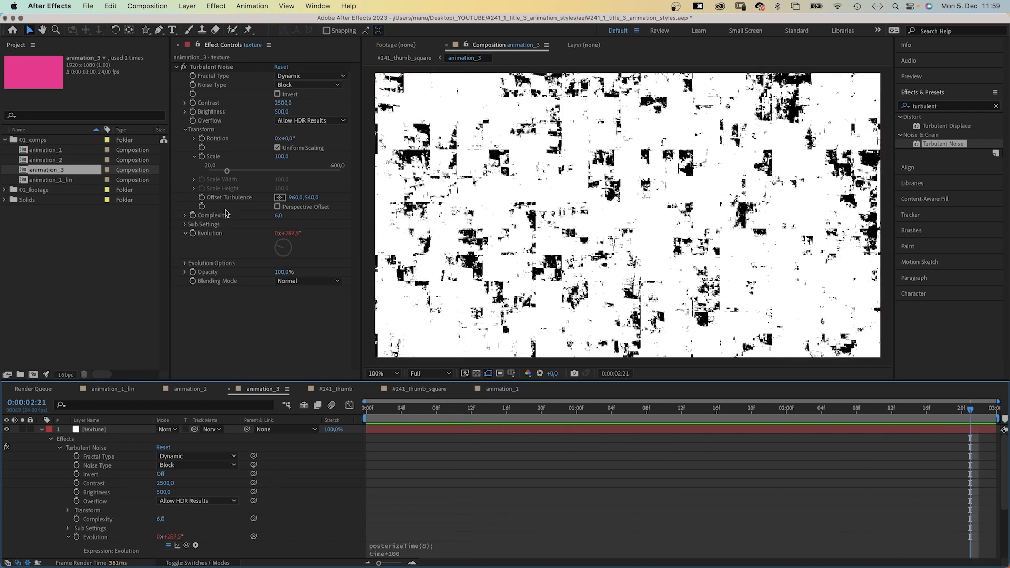
- Add an expression to the Turbulent Noise Offset Turbulence with the line x = time*-300;
drag(292, 198, 253, 208)
key(super+z)
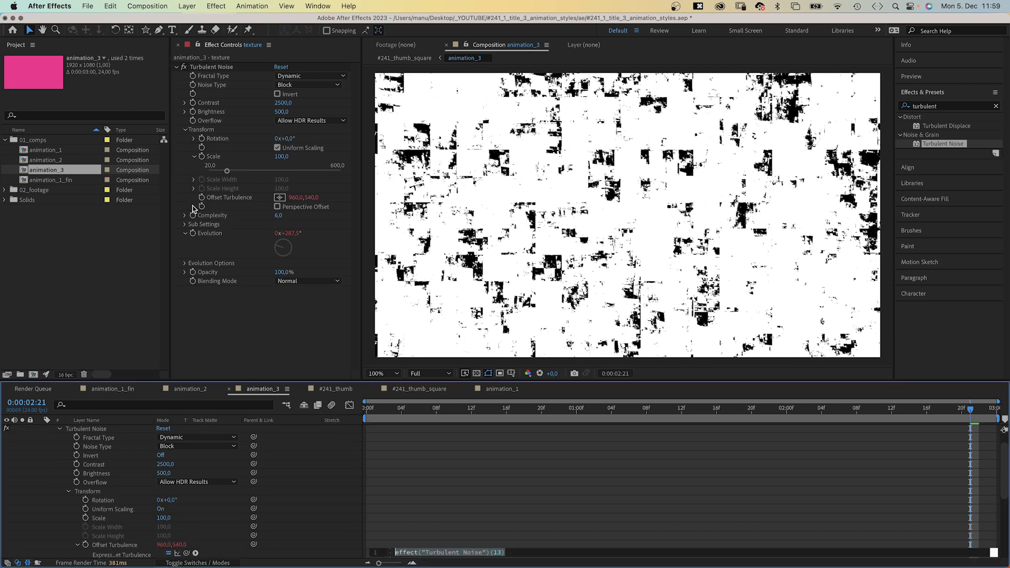
text(x = )
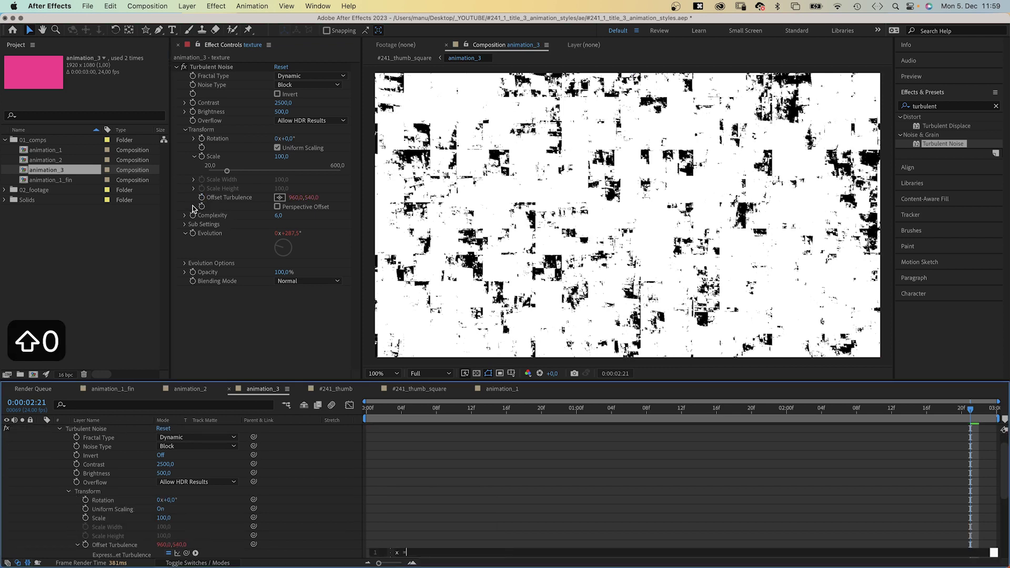
text(tim)
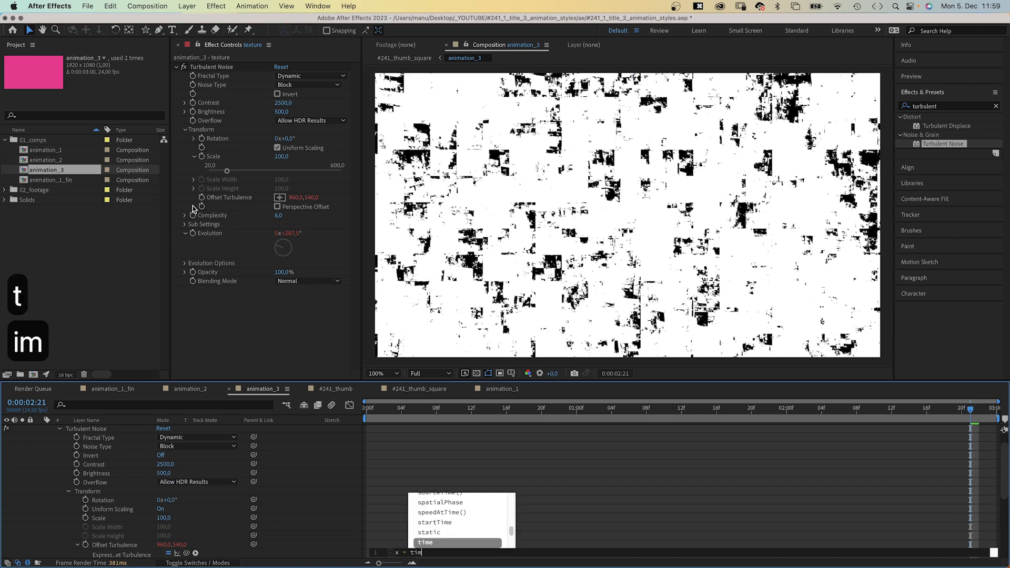
text(e*-)
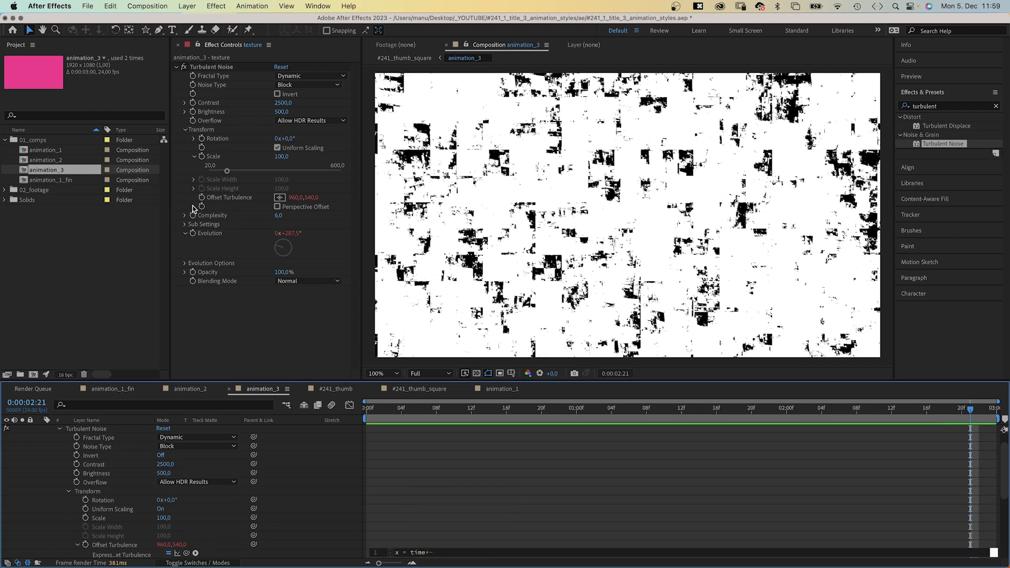
text(300;)
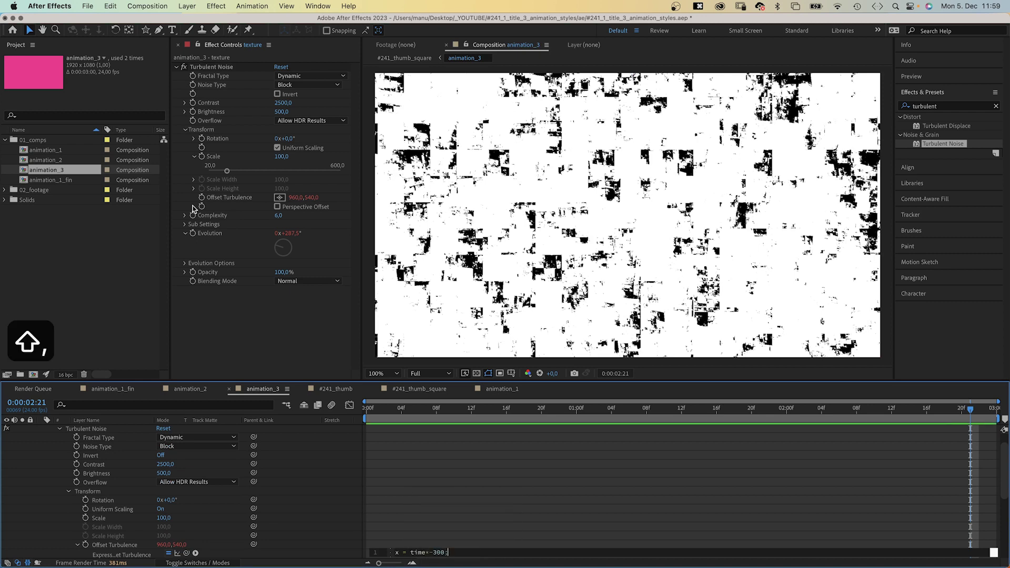
click(707, 519)
scroll(707, 518, down, 3)
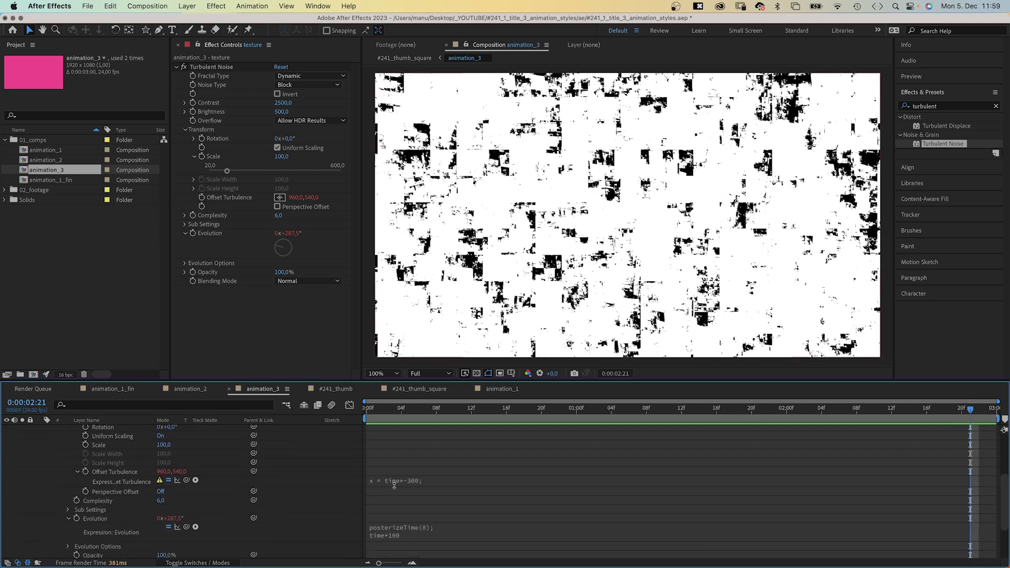
- Complete the Offset Turbulence expression with a second line [x,450] and preview the moving noise
click(394, 483)
click(453, 483)
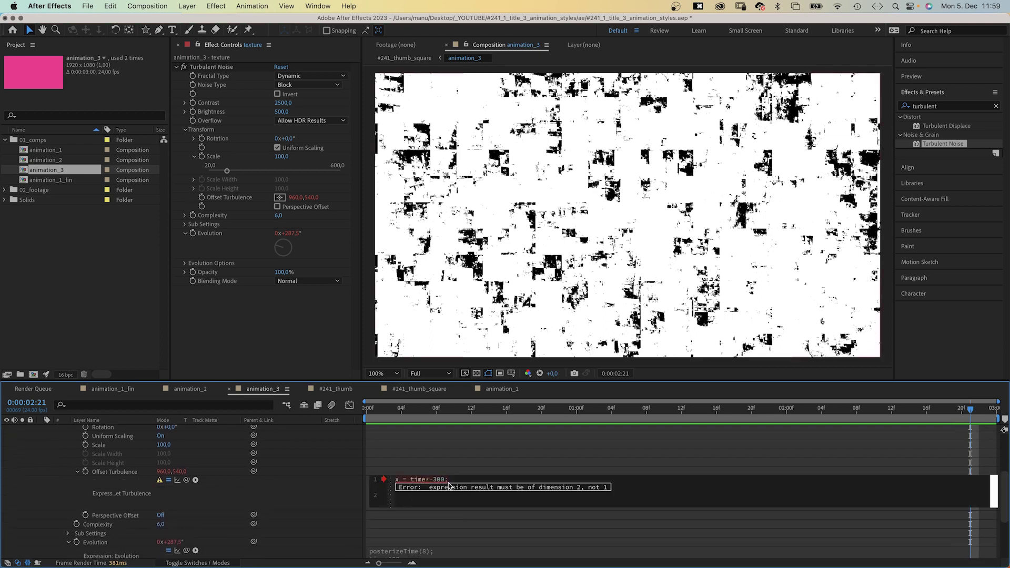
key(Return)
text([])
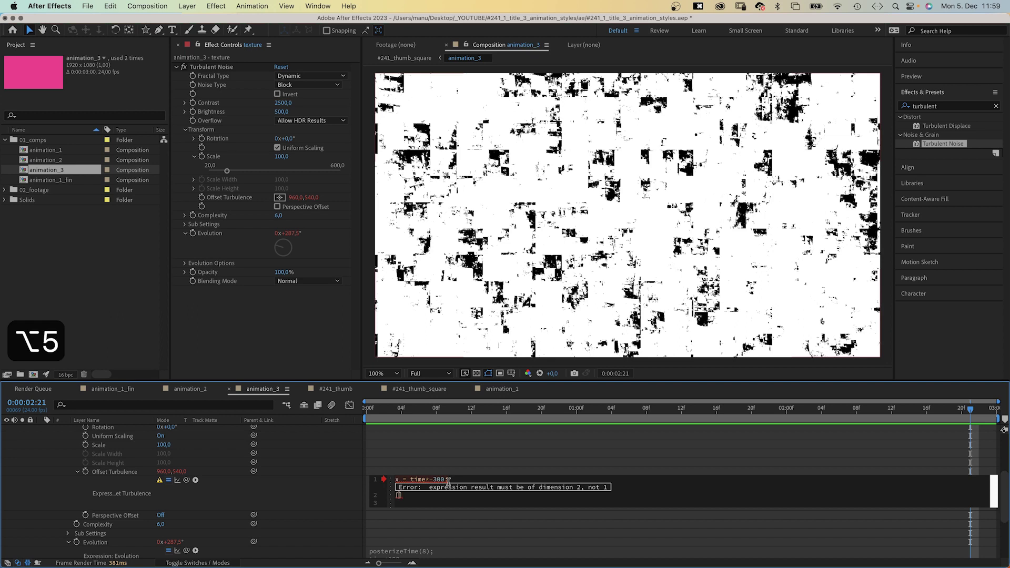
text(x,)
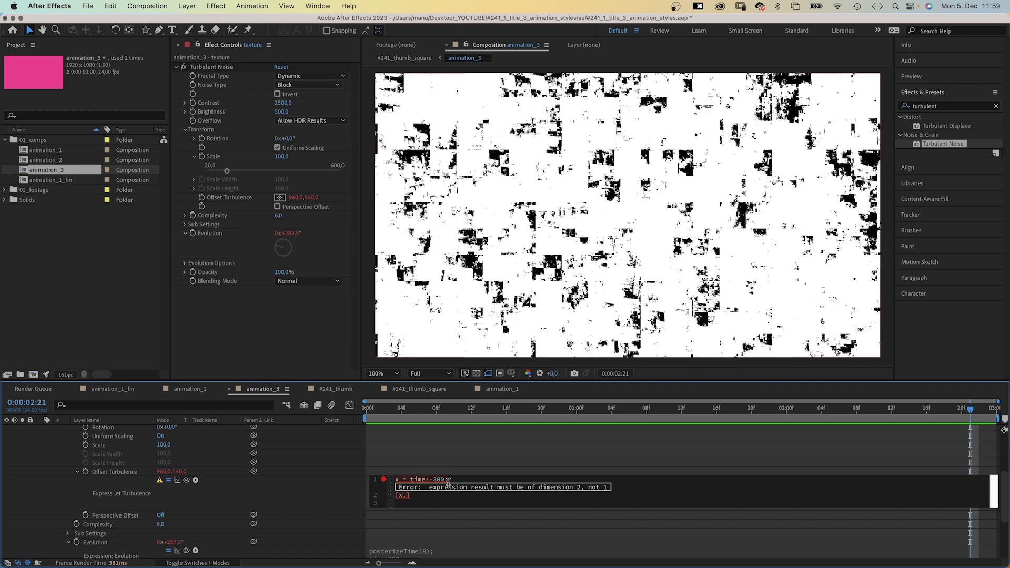
text(459)
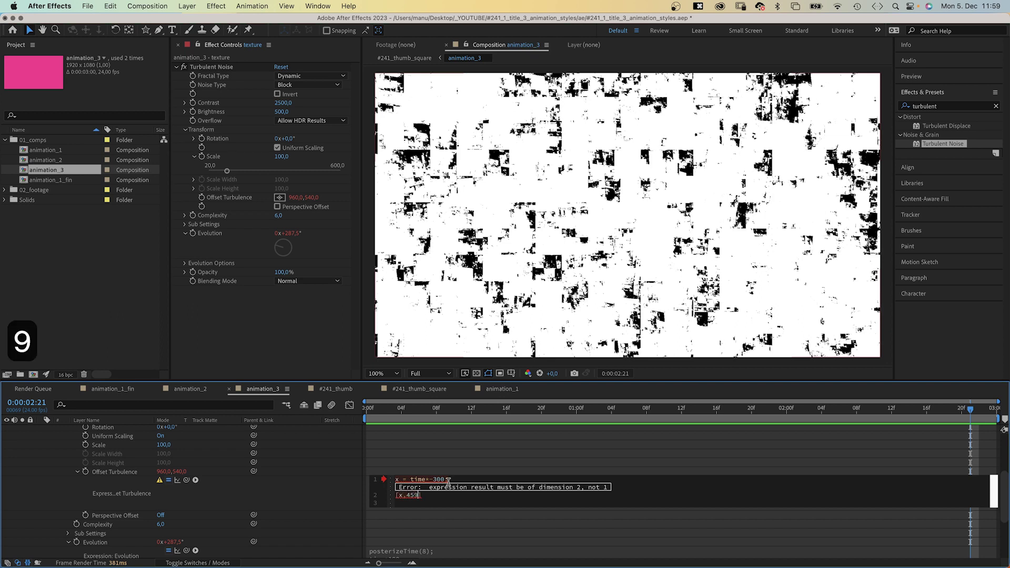
key(BackSpace)
text(0)
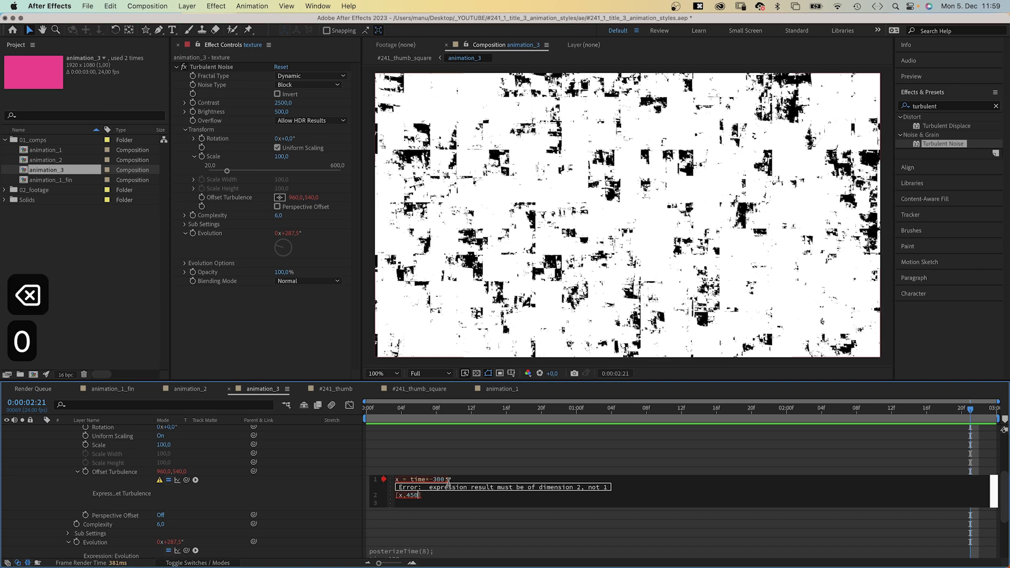
click(332, 501)
key(space)
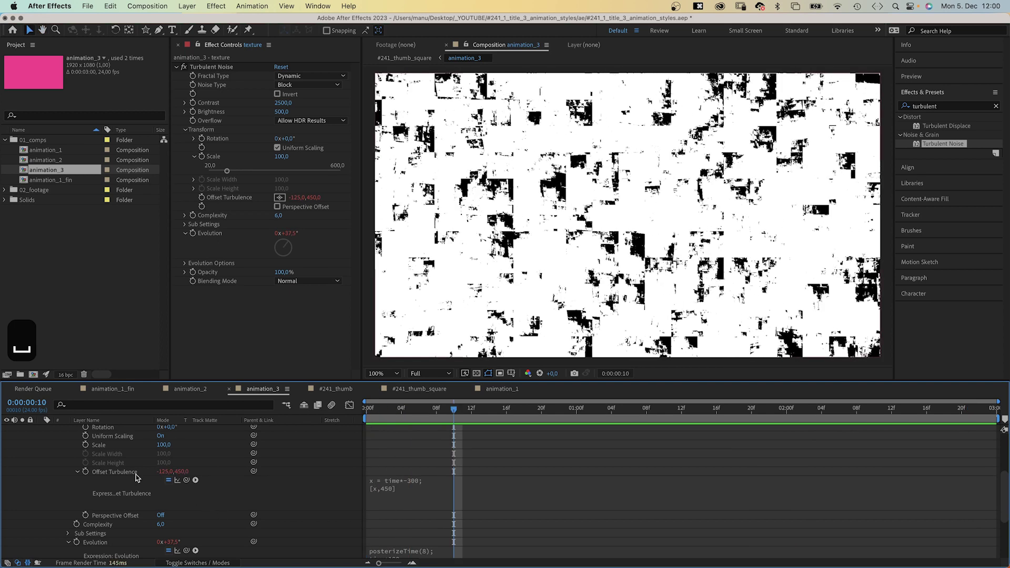
- Collapse the texture layer's effect properties, find the Mosaic effect and apply it below Turbulent Noise
drag(1005, 497, 1006, 422)
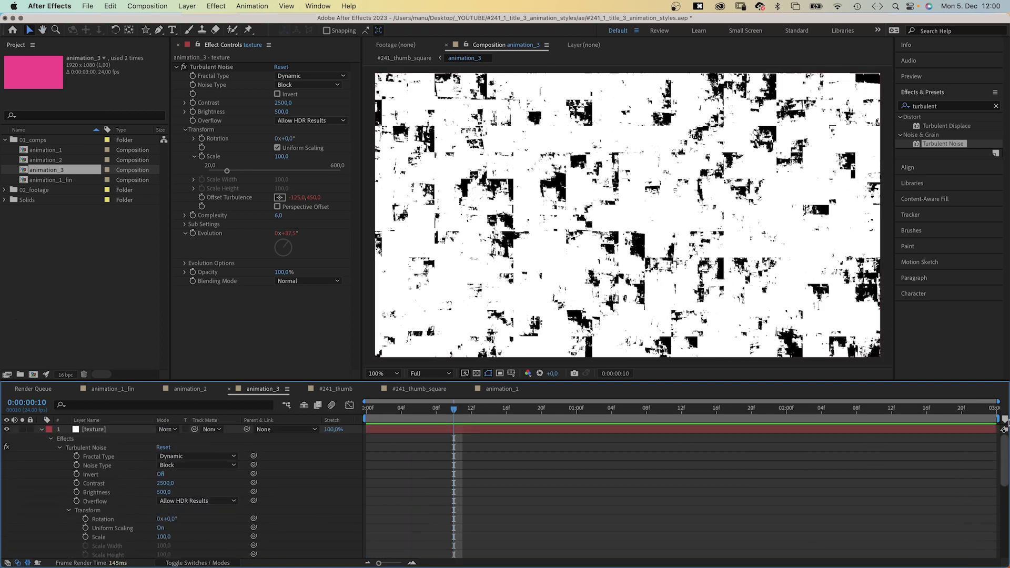
click(68, 510)
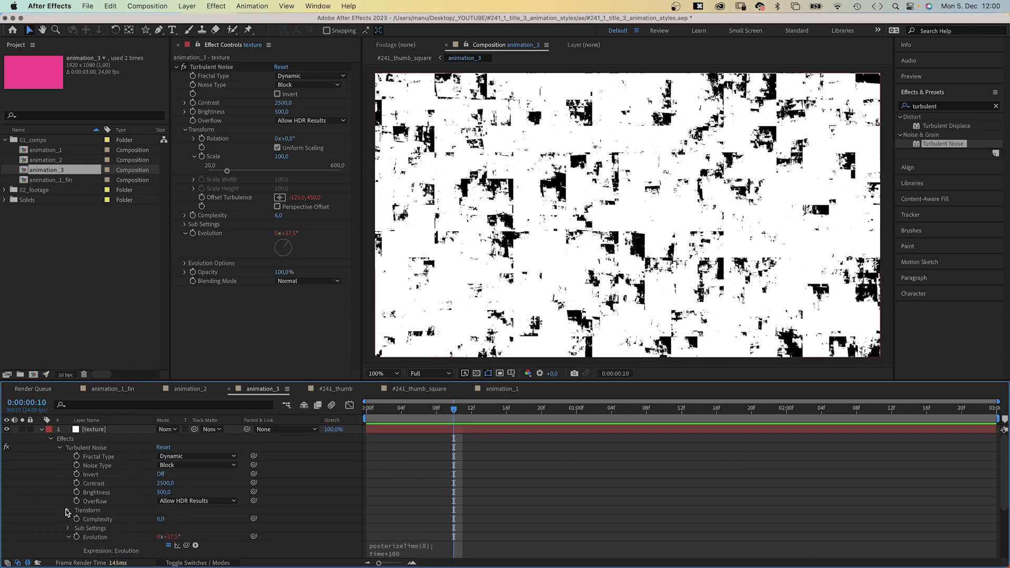
click(50, 439)
click(954, 107)
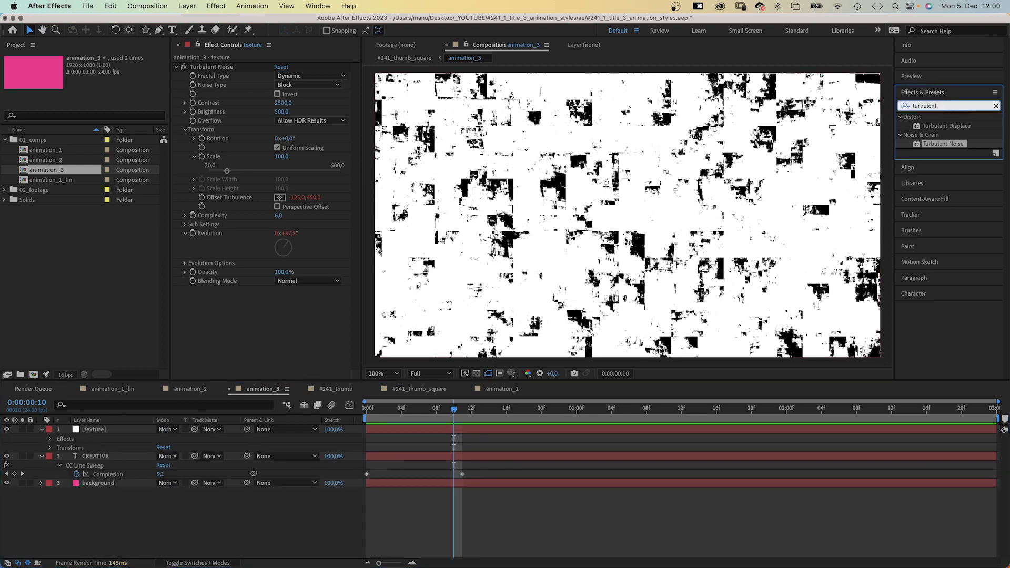
text(mosaic)
drag(932, 170, 258, 315)
- Set Mosaic to 60 horizontal and 15 vertical blocks with Sharp Colors enabled
click(281, 299)
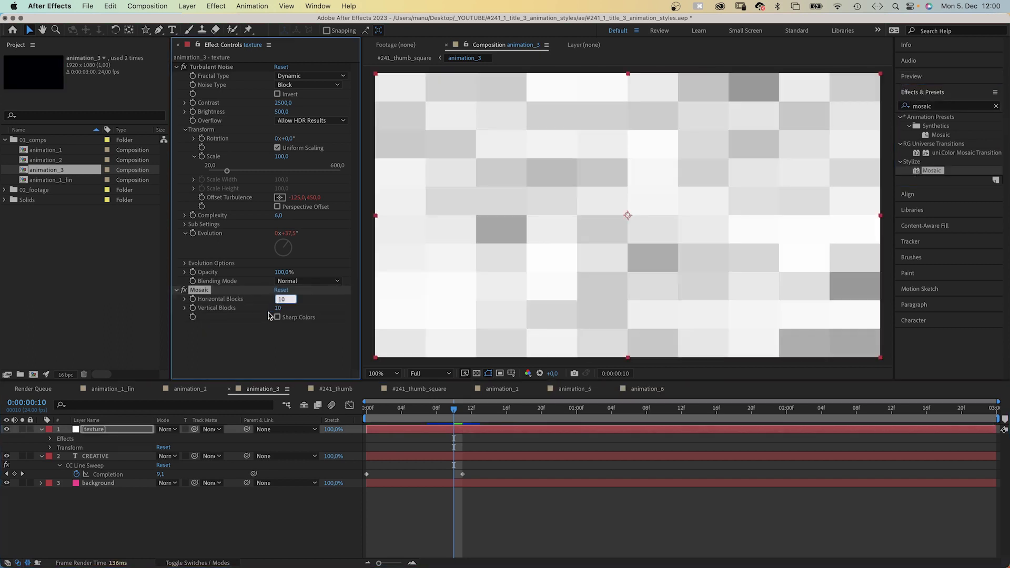
key(Return)
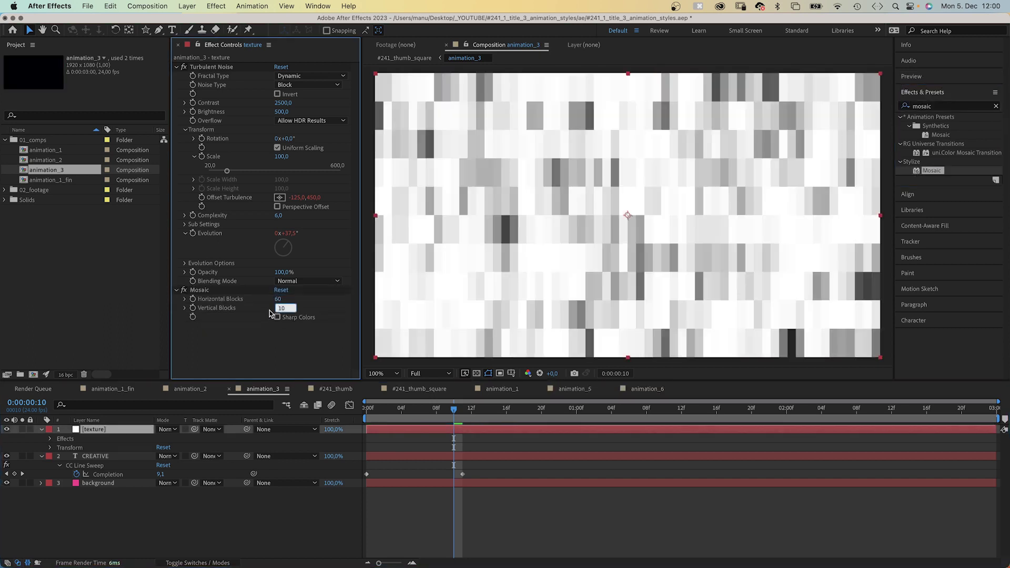
key(Return)
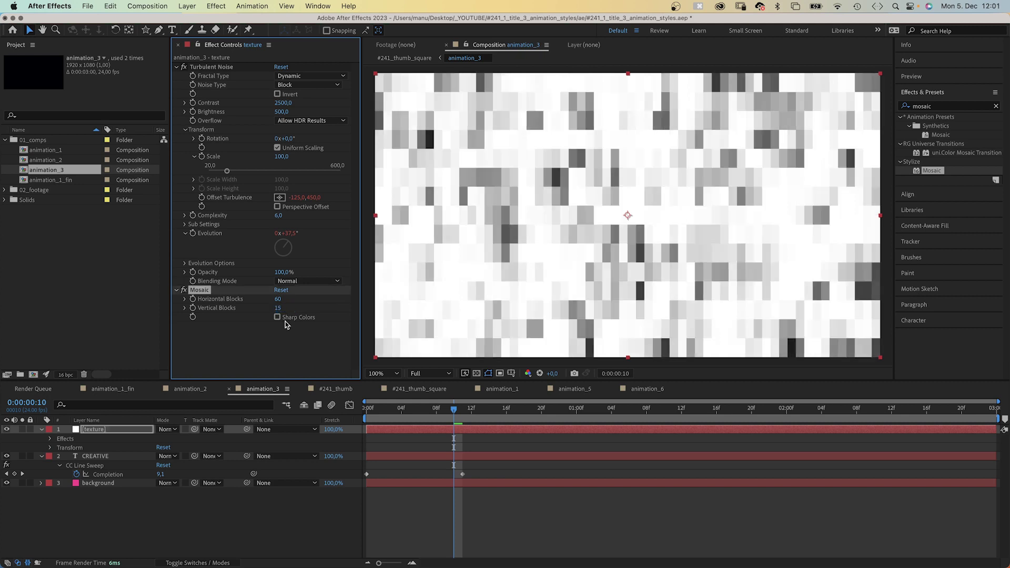
click(277, 317)
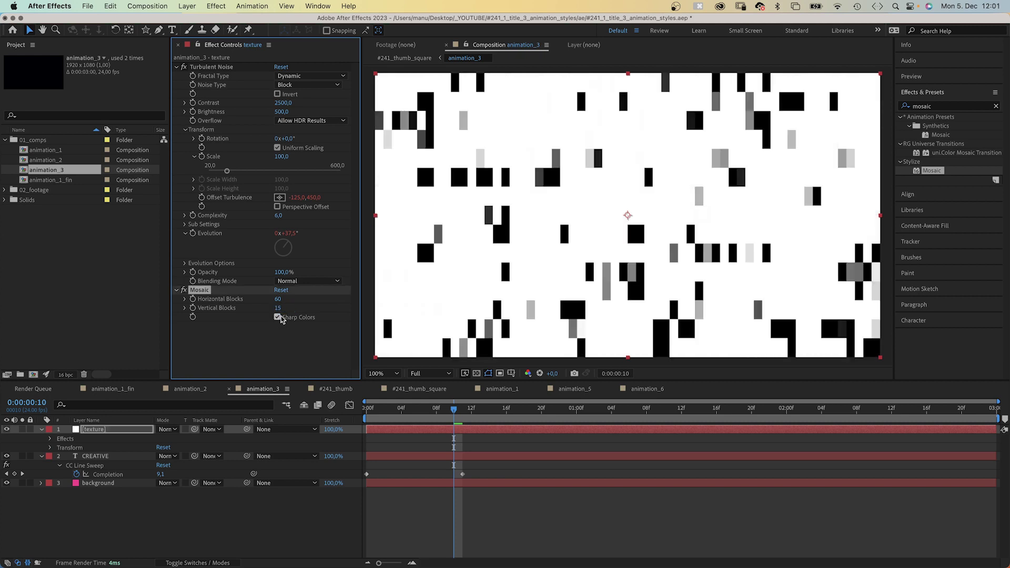
- Find the Posterize Time effect, apply it to the texture layer below Mosaic, and preview the result
click(923, 94)
click(996, 105)
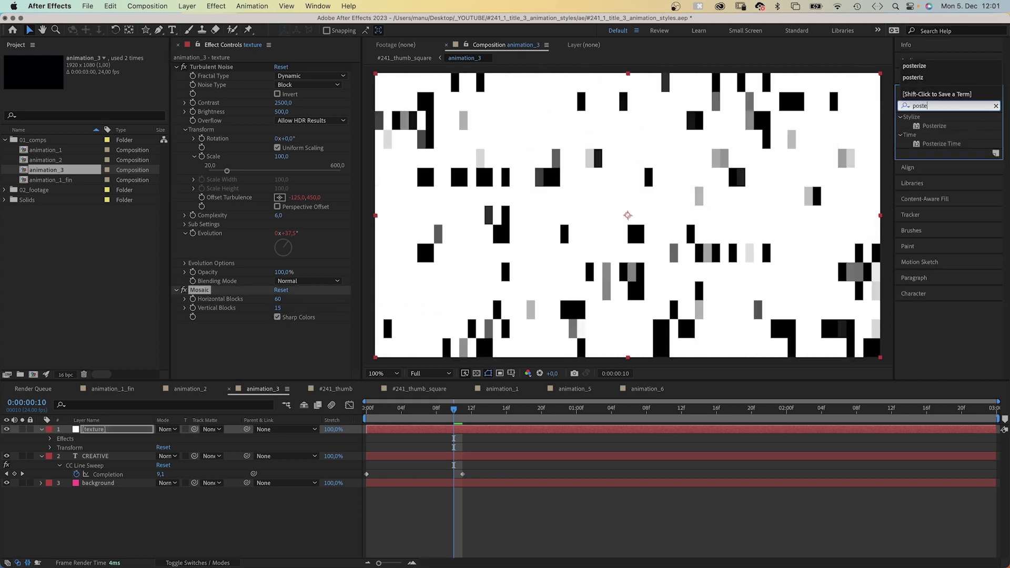
text(posterize)
drag(942, 144, 236, 354)
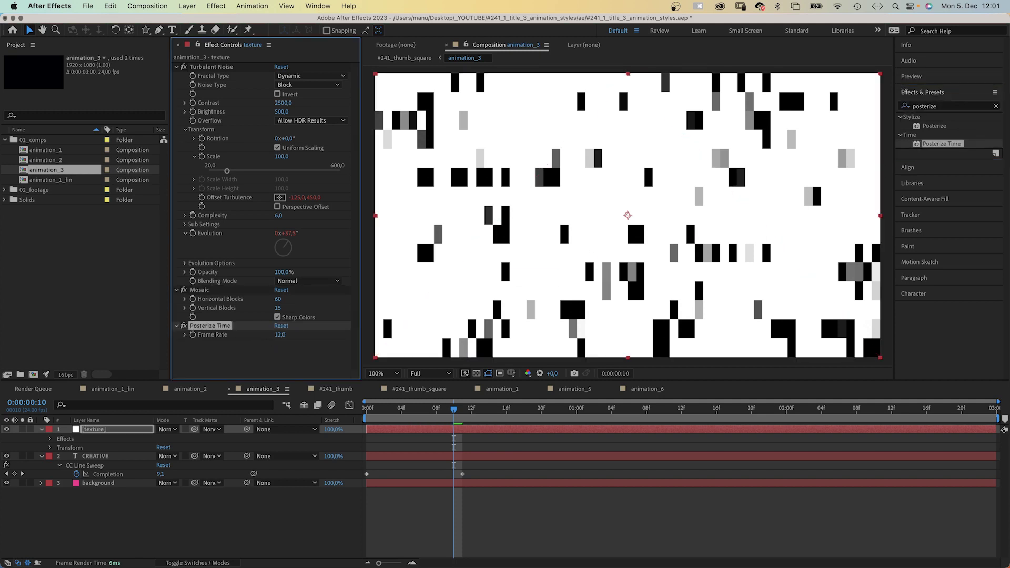
key(space)
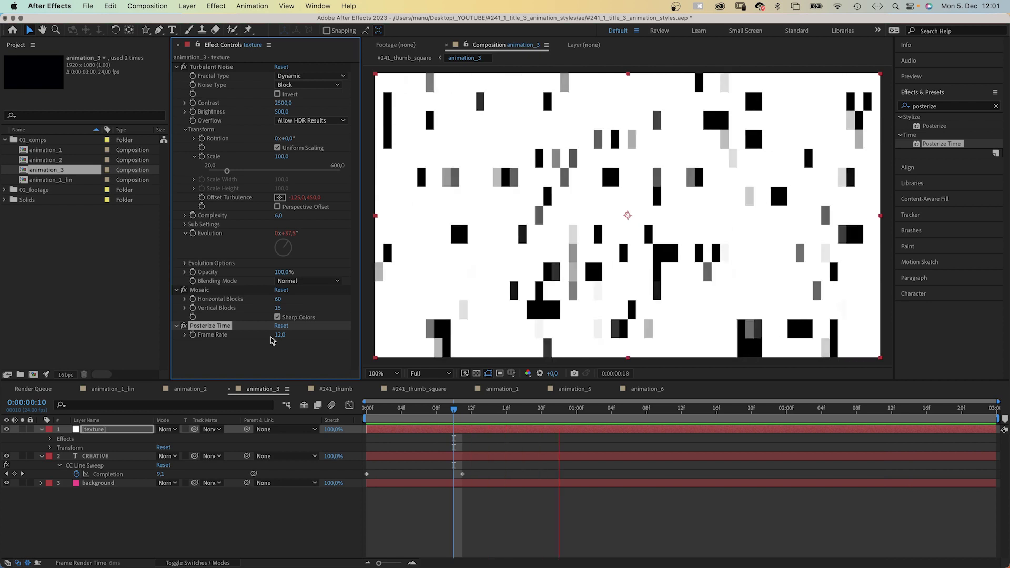
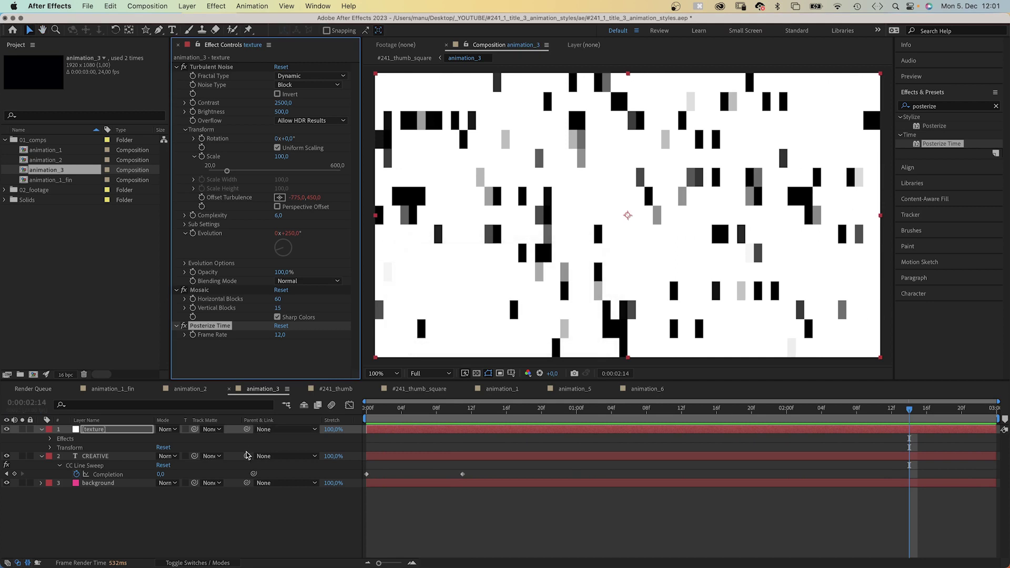
- Use the texture layer as a luma track matte for the CREATIVE layer and preview the textured title
drag(134, 445, 114, 431)
click(228, 456)
key(space)
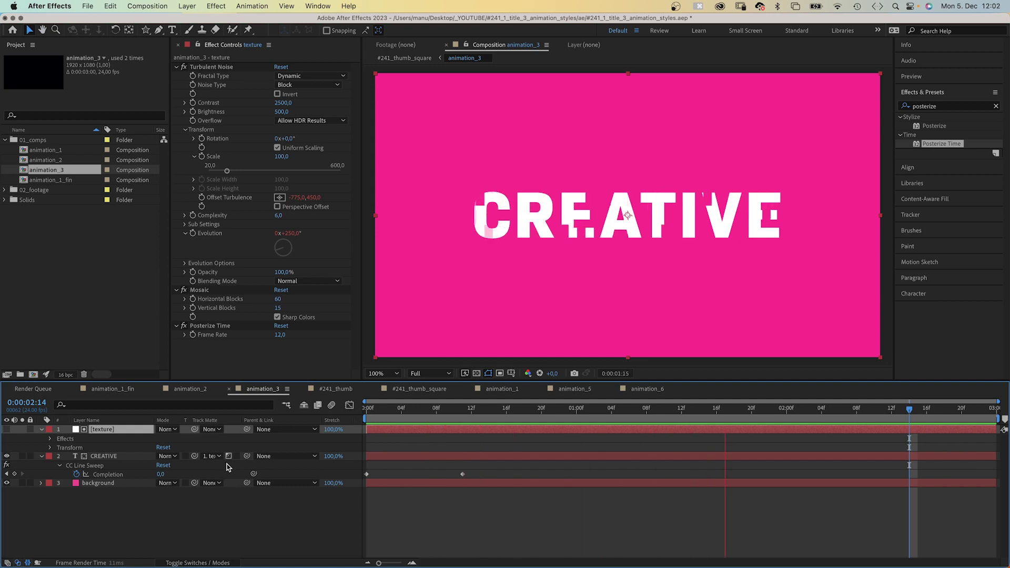
key(space)
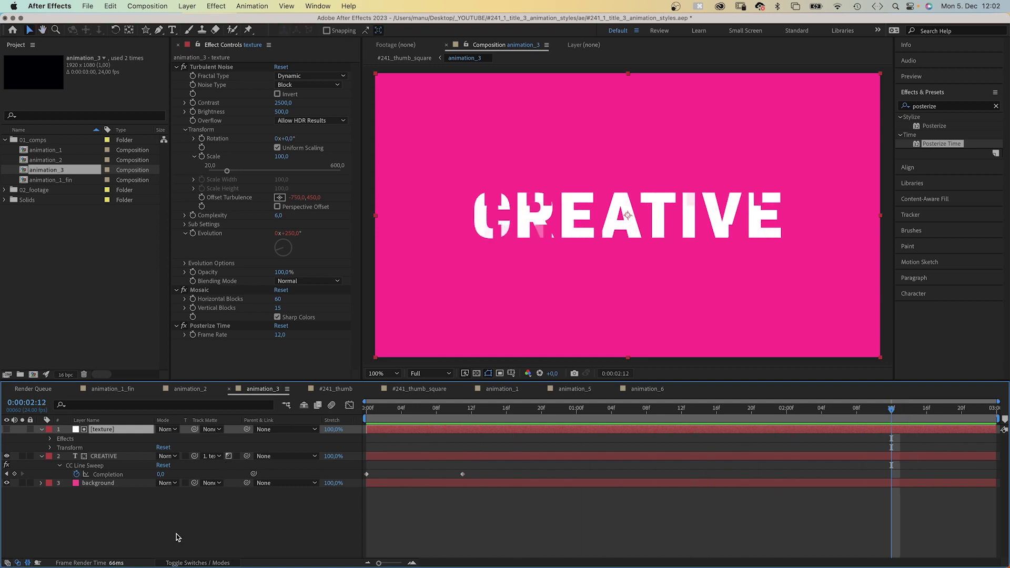
- Duplicate the CREATIVE text layer and set the copy's fill color to blue-violet 533ECD
click(113, 456)
key(super+d)
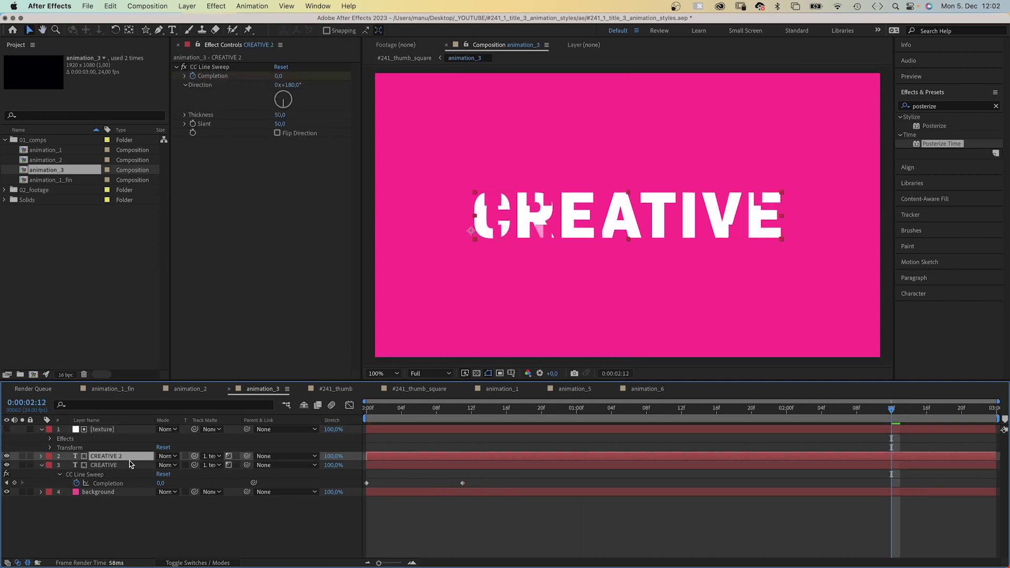
click(907, 294)
click(985, 256)
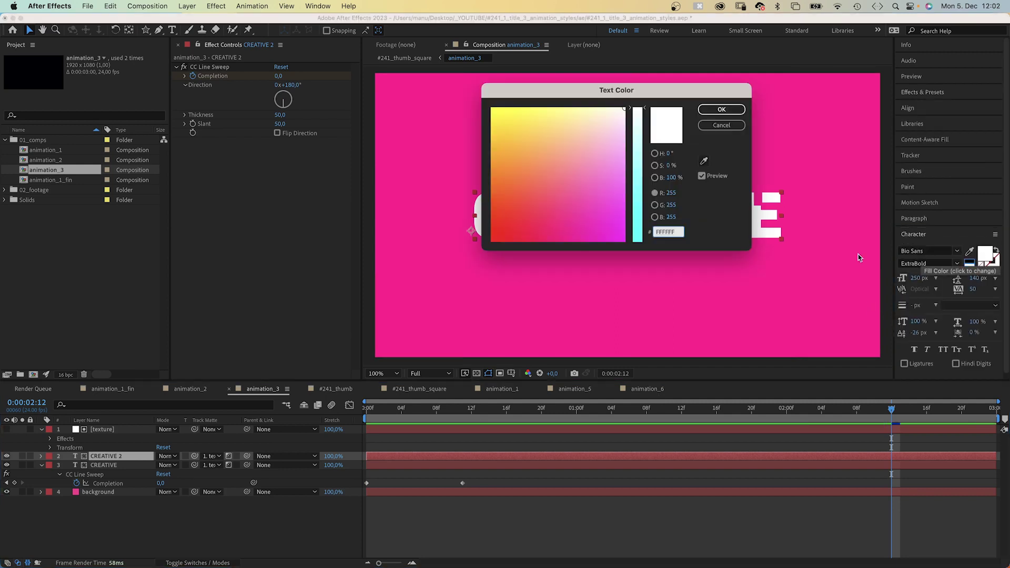
drag(640, 177, 638, 199)
click(599, 209)
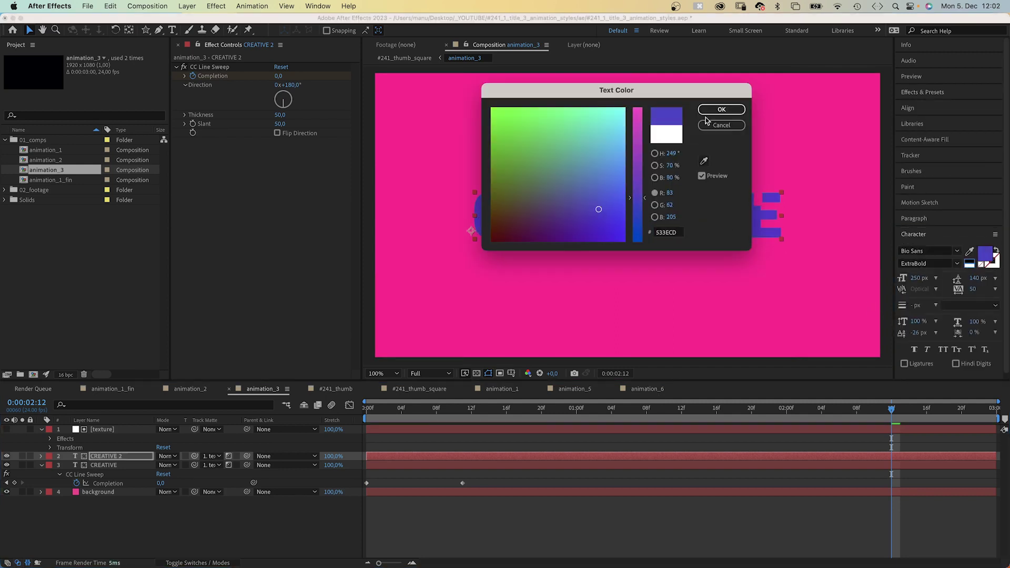
click(718, 114)
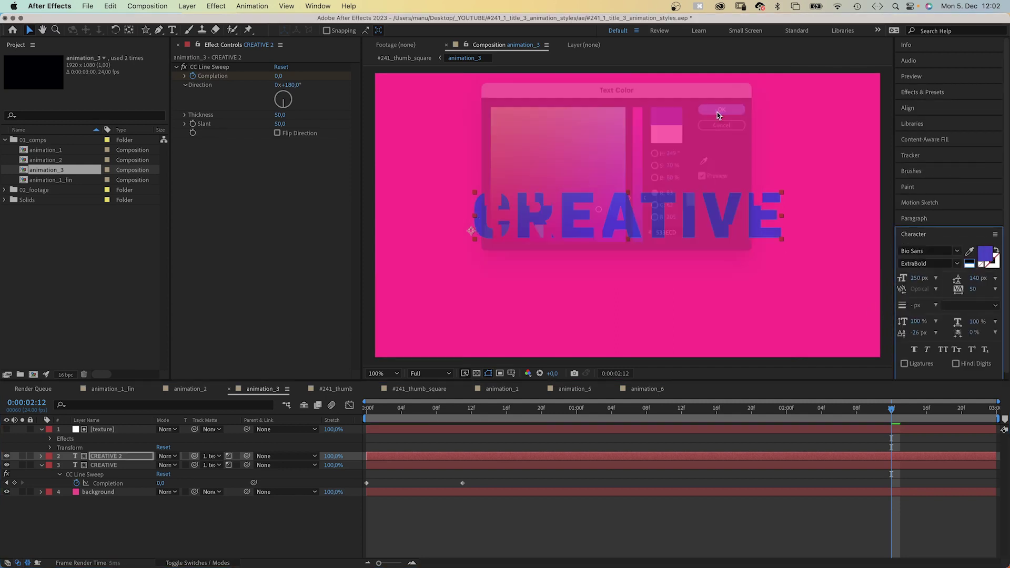
- Invert the blue copy's track matte and shift the layer horizontally to an X position of 390,7
click(236, 457)
key(p)
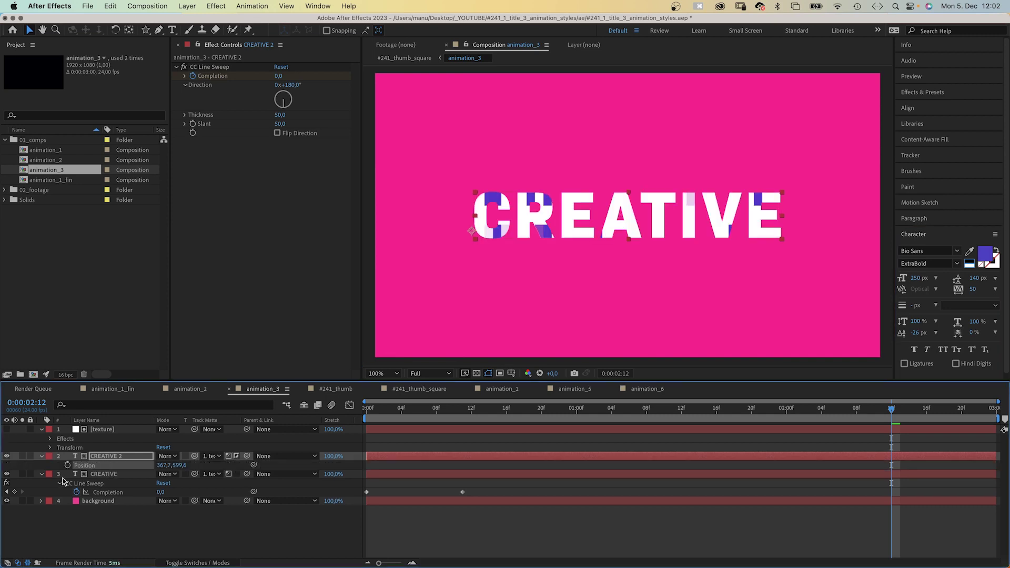
drag(162, 465, 166, 465)
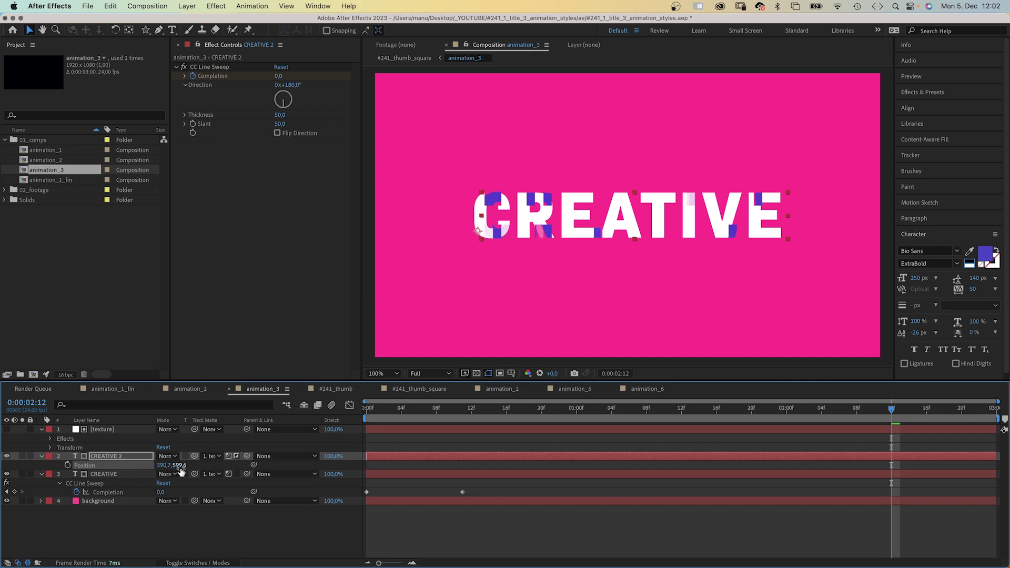
- Duplicate the blue copy as an outline-only version by swapping fill and stroke, set its X position to 359,7, and preview
click(112, 458)
key(super+d)
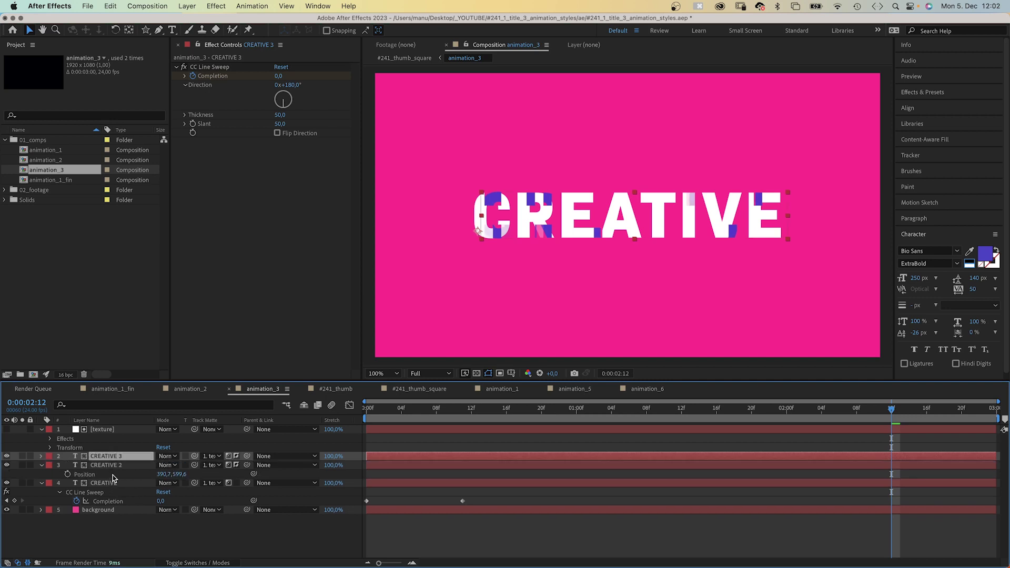
click(998, 251)
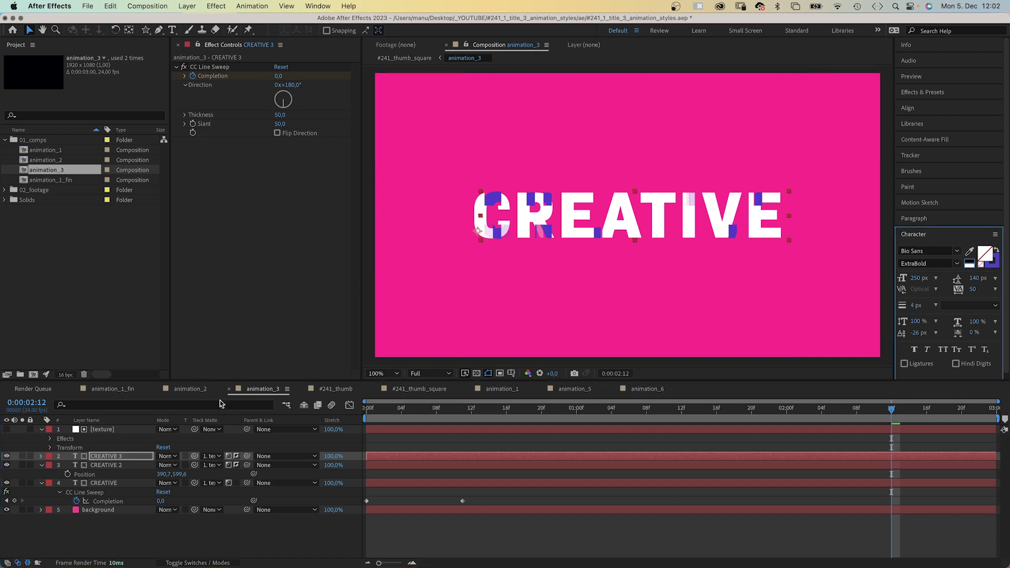
key(p)
drag(161, 465, 149, 466)
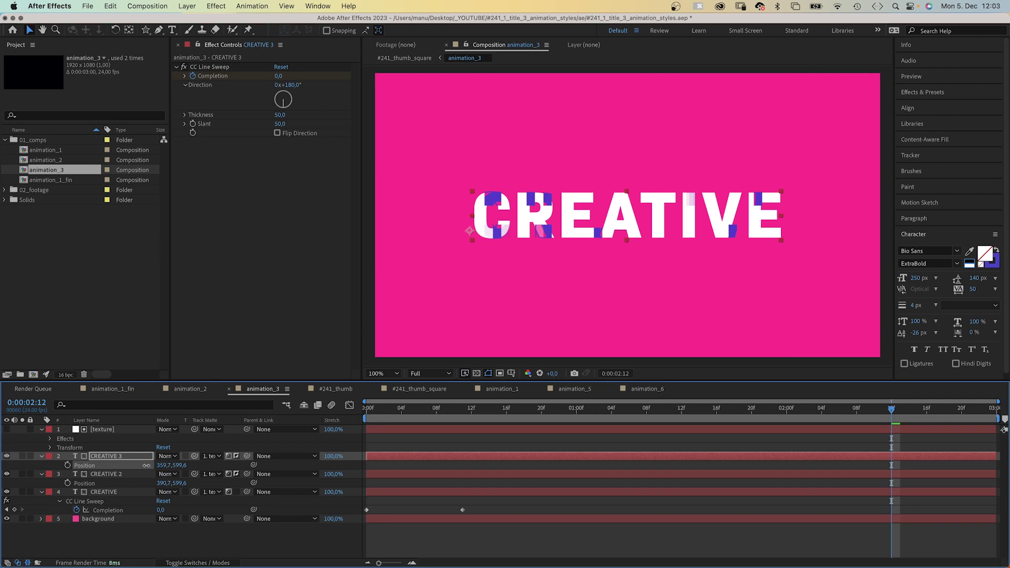
key(space)
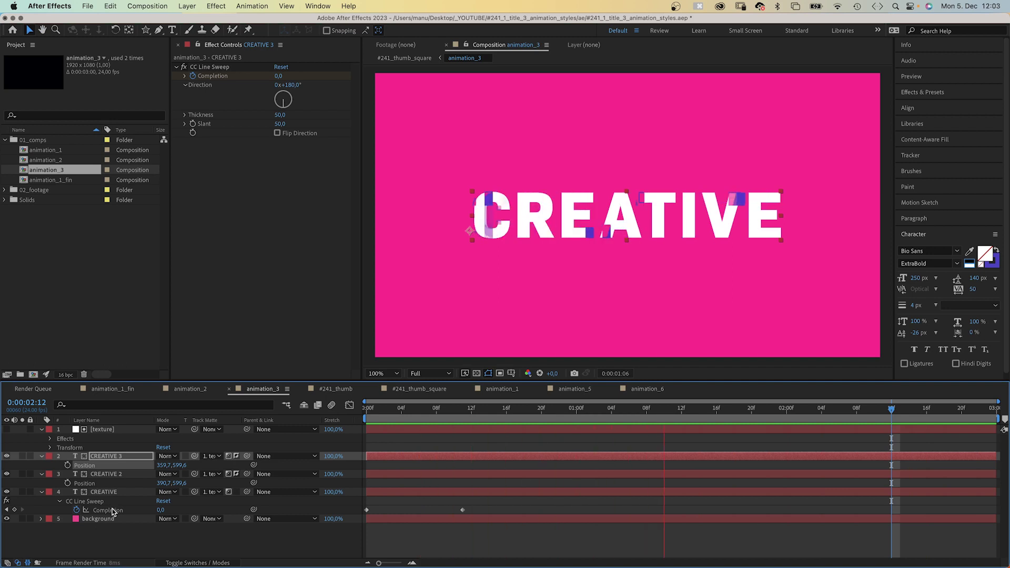
- Duplicate the texture layer and rename the copy "texture big"
click(100, 551)
click(101, 431)
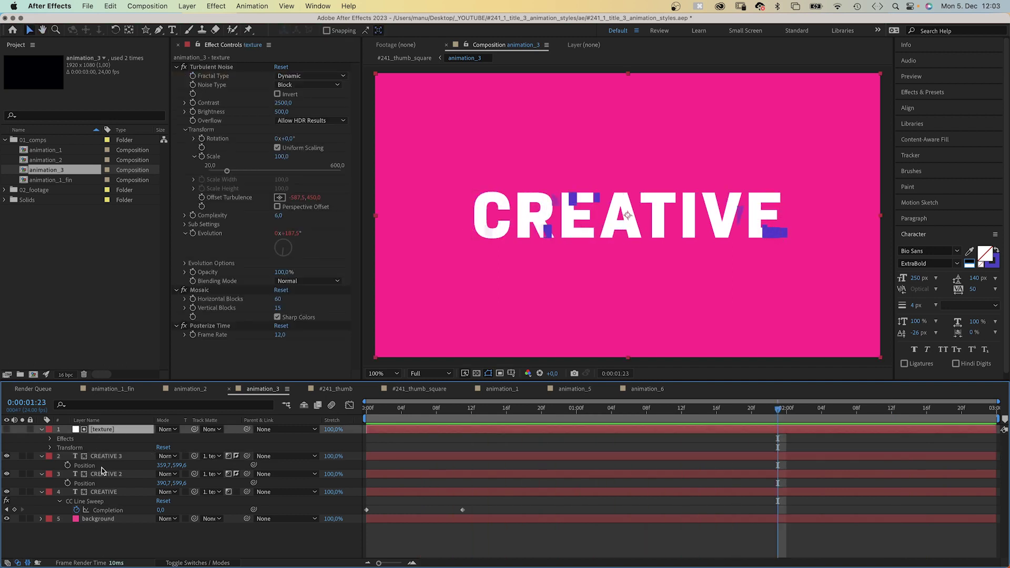
key(ctrl+d)
key(Return)
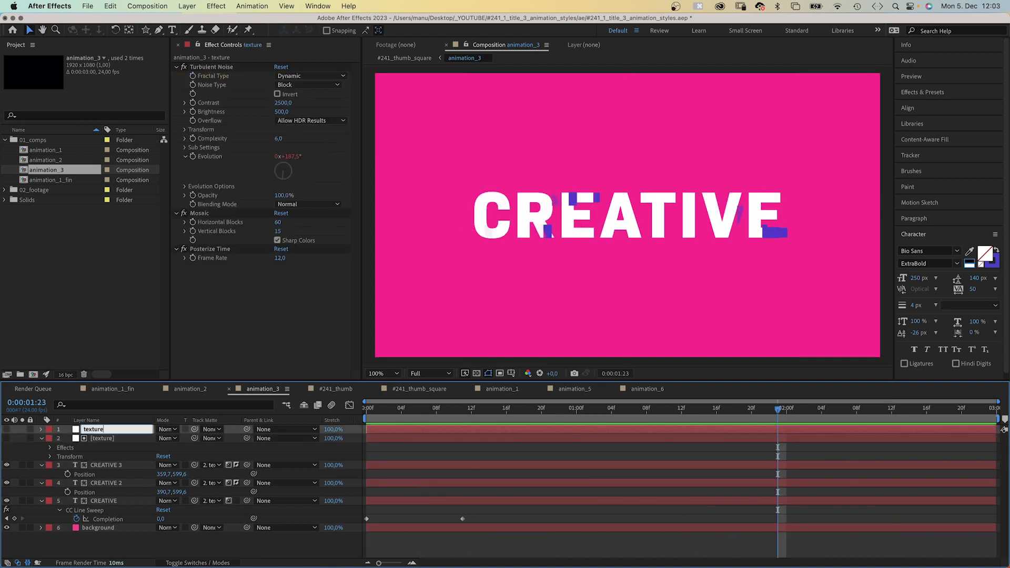
text(big)
key(Return)
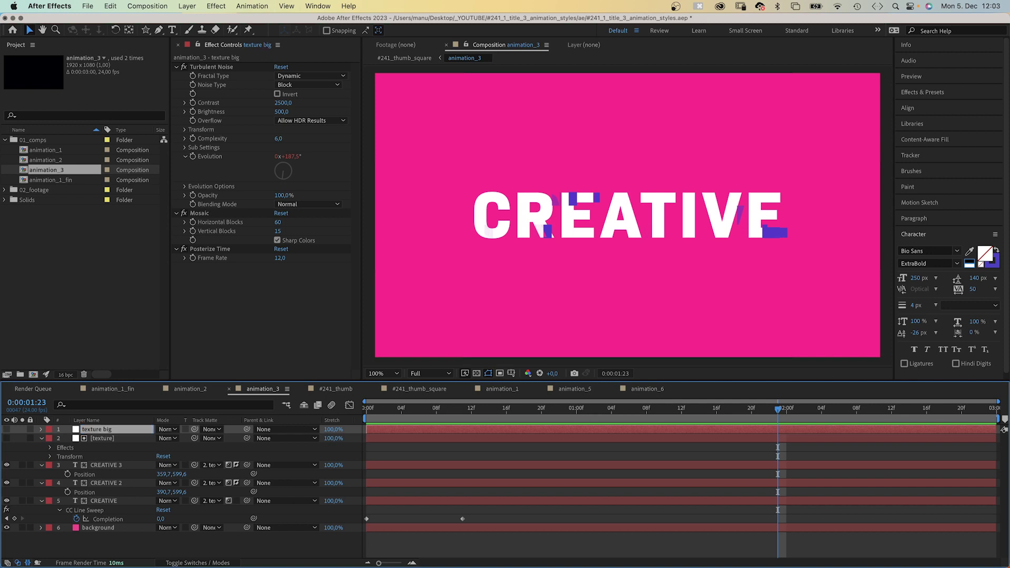
- Set the Turbulent Noise scale of the texture big layer to 450
click(184, 130)
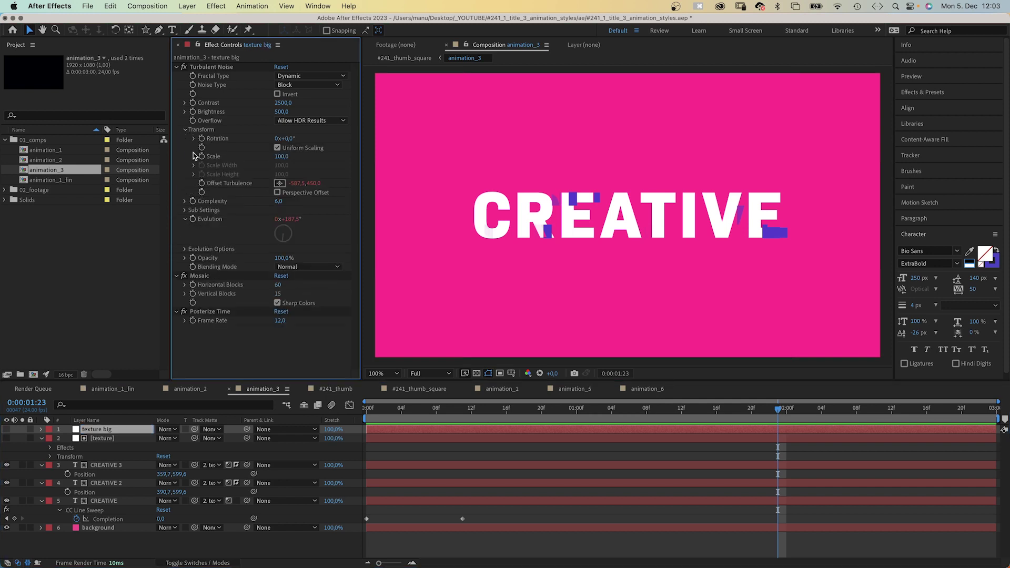
click(283, 157)
click(193, 156)
- Set the Mosaic effect on texture big to 6 horizontal and 3 vertical blocks, and briefly show the layer to check it
click(279, 299)
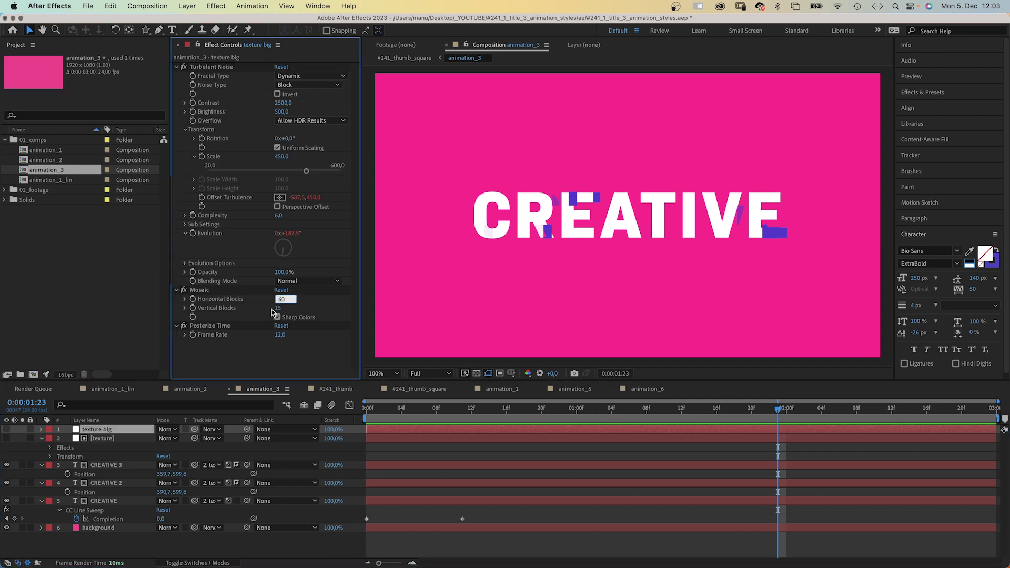
text(6)
key(Tab)
text(3)
key(Return)
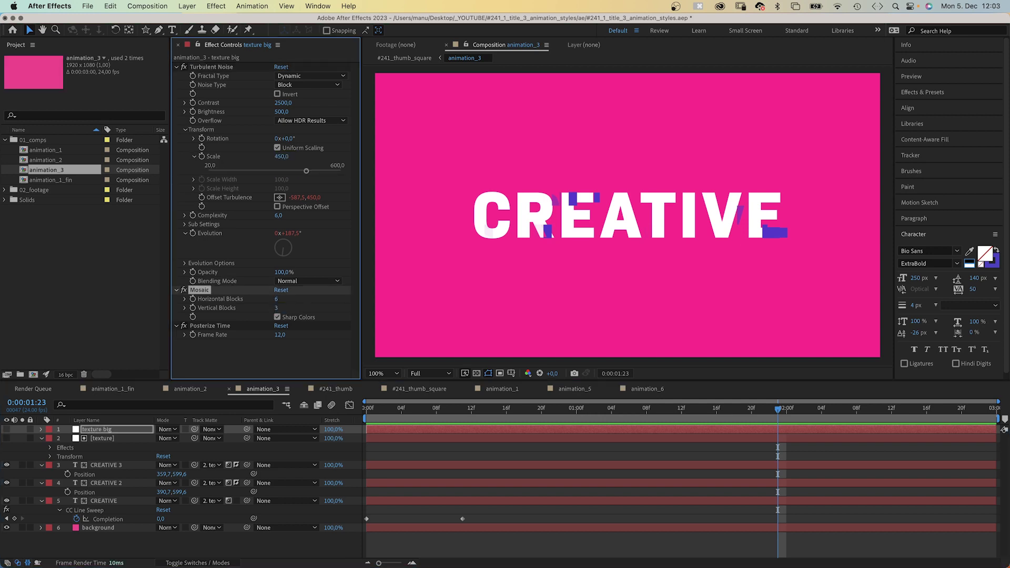
click(7, 429)
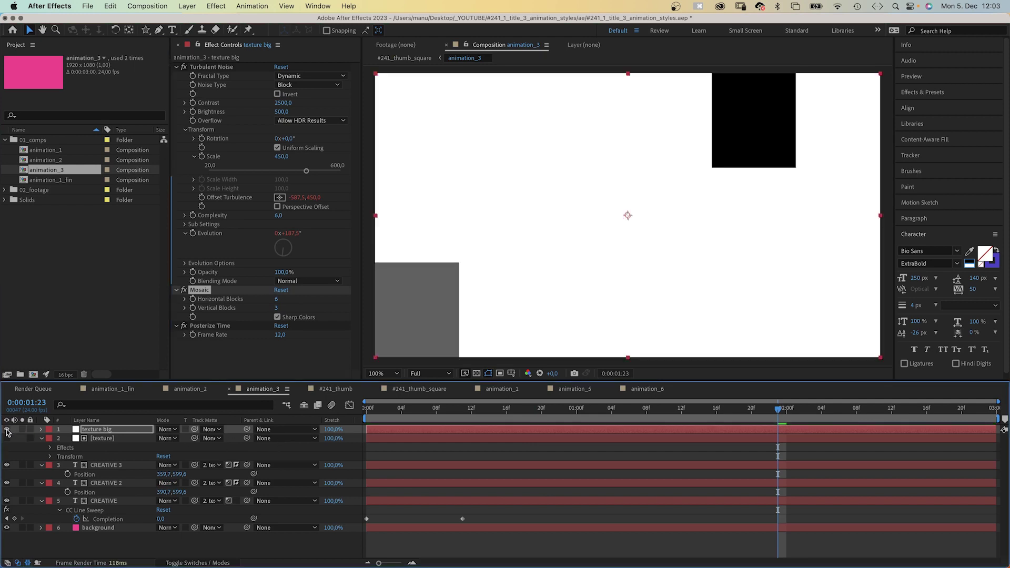
click(7, 429)
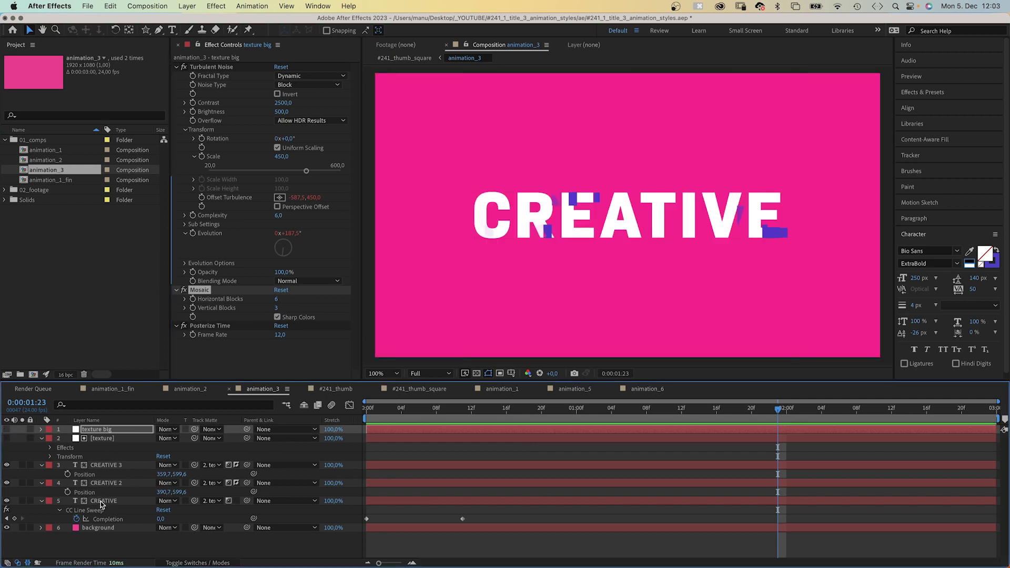
- Duplicate the white CREATIVE layer, move the copy above texture big, and scale it to 500%
click(103, 504)
key(super+d)
drag(104, 502, 99, 432)
key(s)
click(175, 438)
text(500)
key(Return)
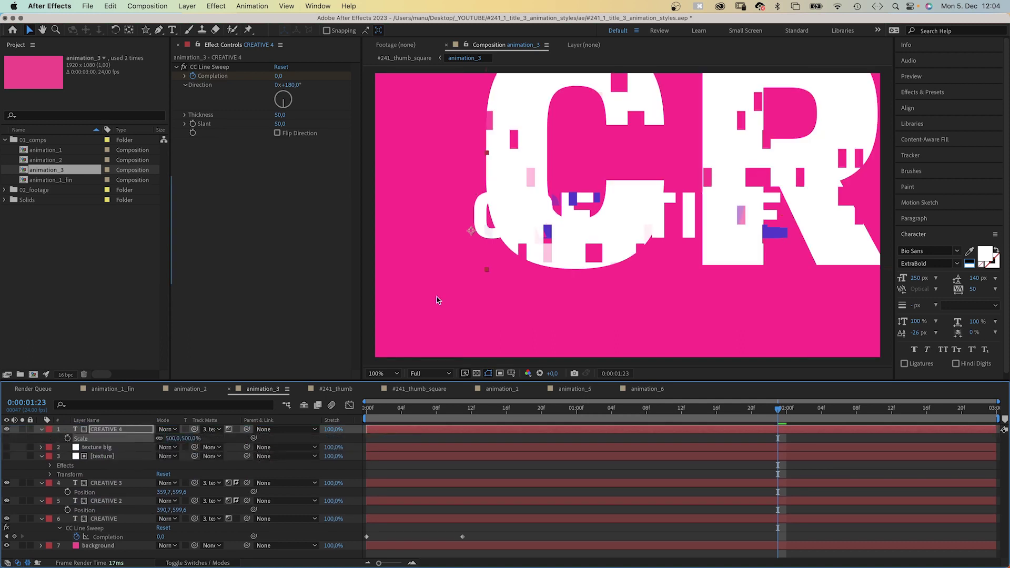
- Reposition the enlarged title so its R and E fill the frame, and use texture big as its inverted luma track matte
drag(711, 216, 444, 275)
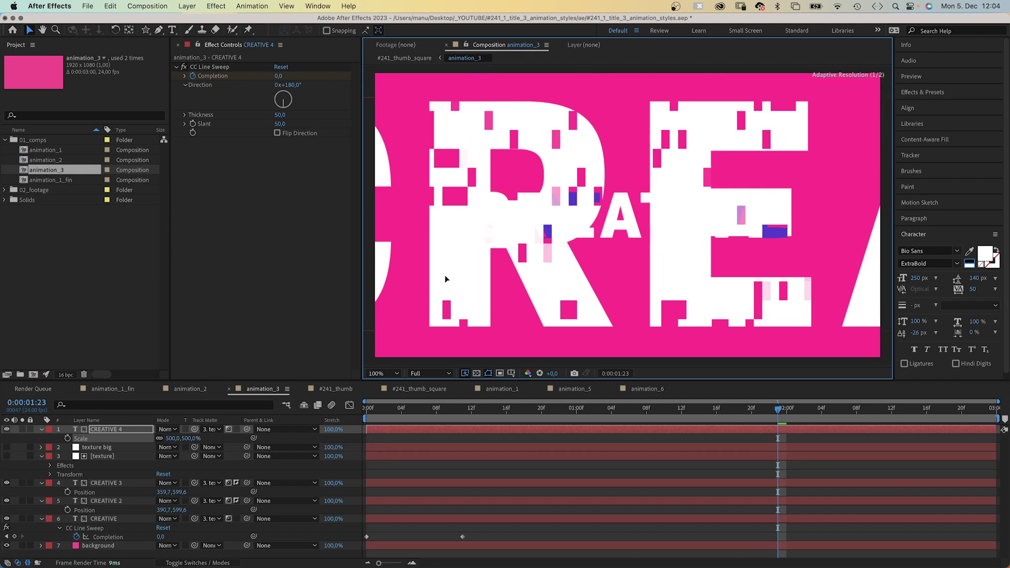
drag(193, 430, 127, 449)
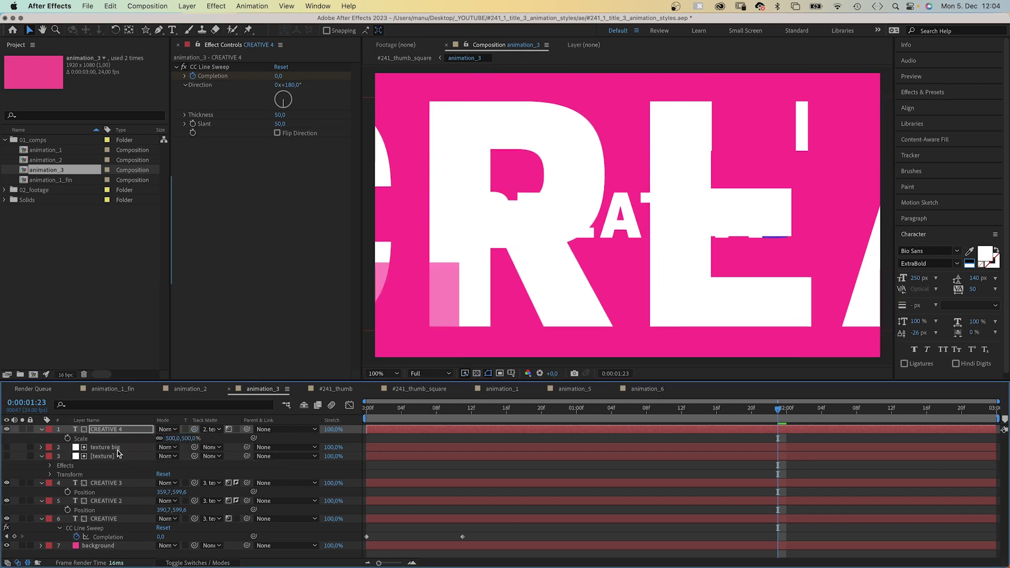
click(235, 429)
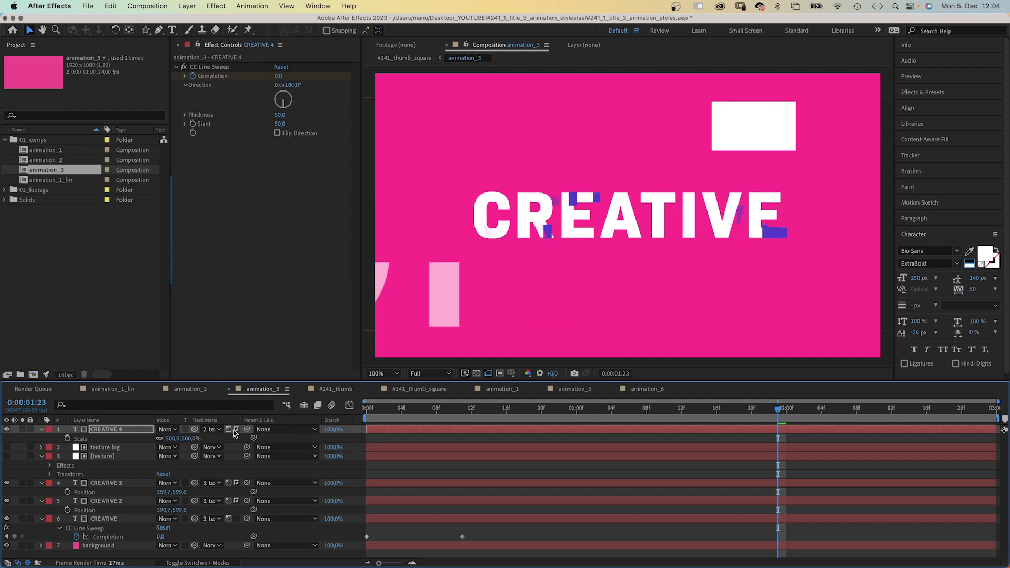
- Set the enlarged title's fill color to bright yellow and preview the animation
click(986, 255)
click(493, 109)
click(722, 109)
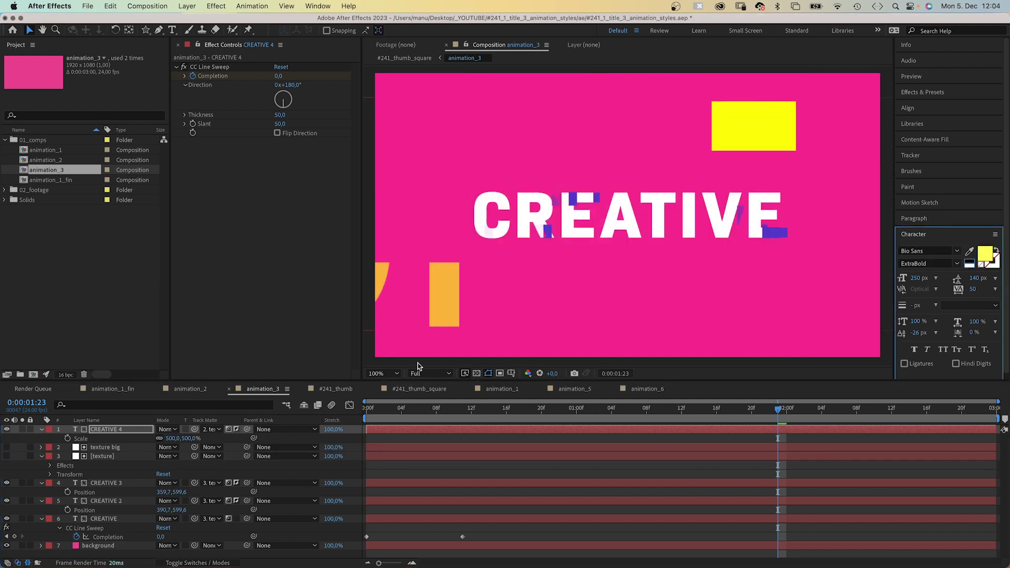
key(space)
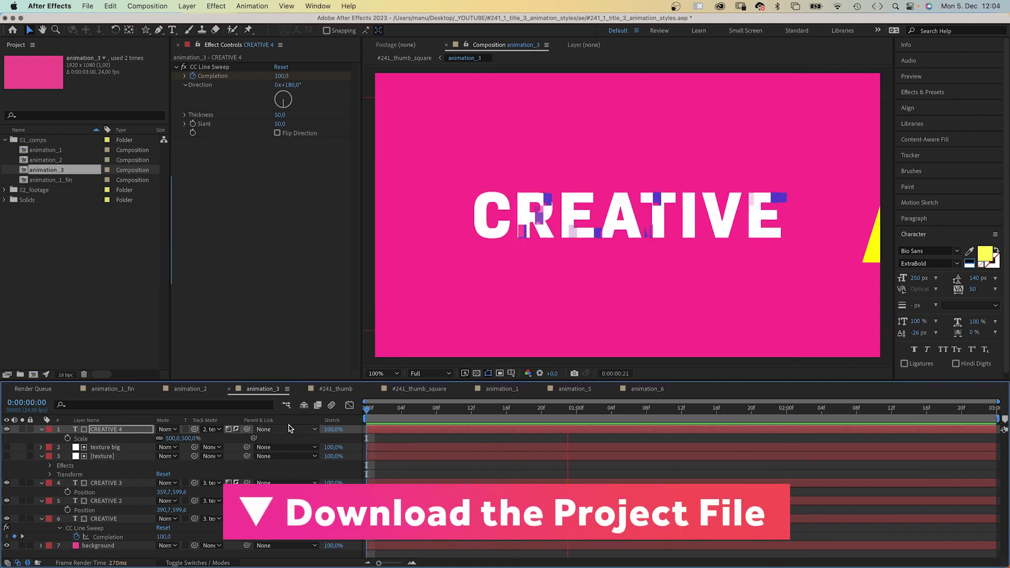